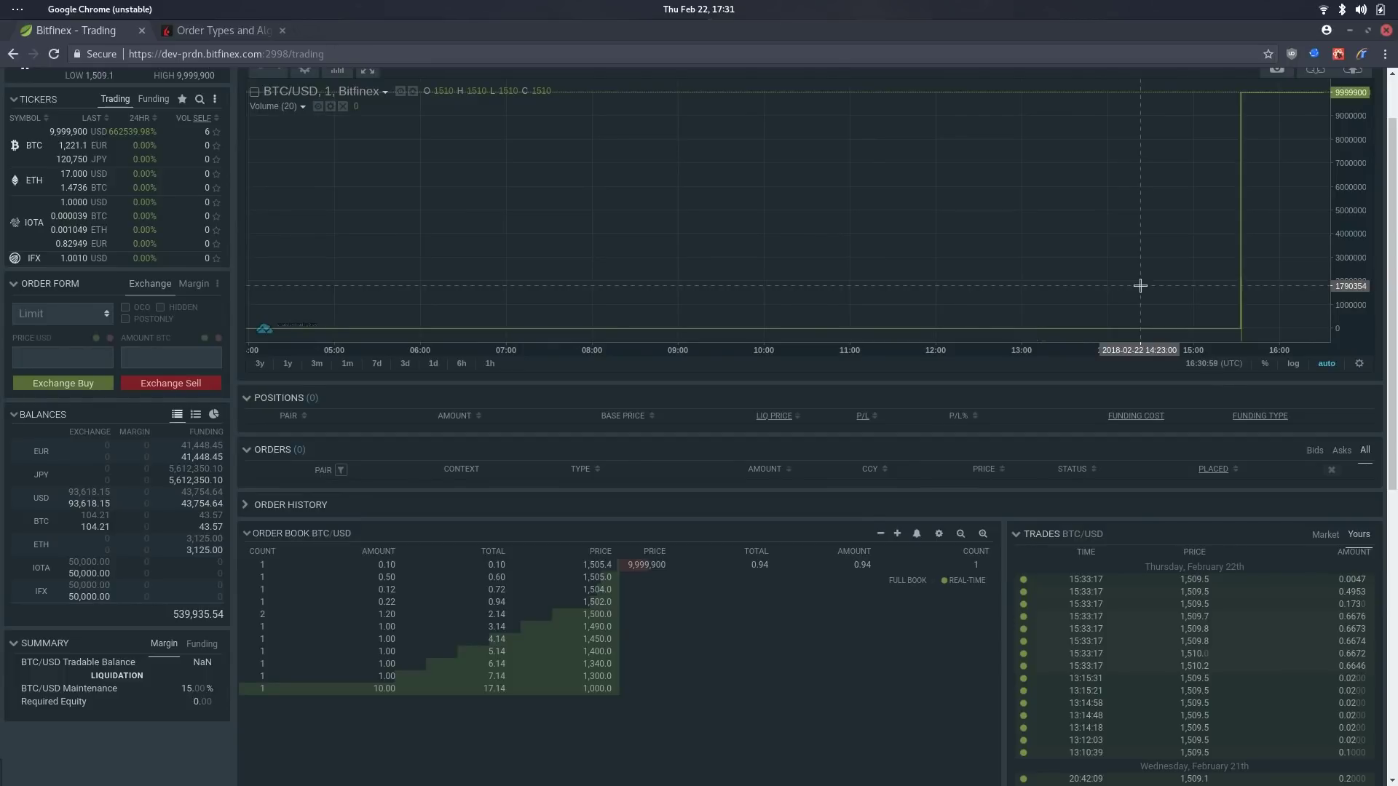
Switch the order form type to Stop-Limit, then to FOK.
{"action": "scroll", "coordinate": [1394, 230], "scroll_direction": "up", "scroll_amount": 2}
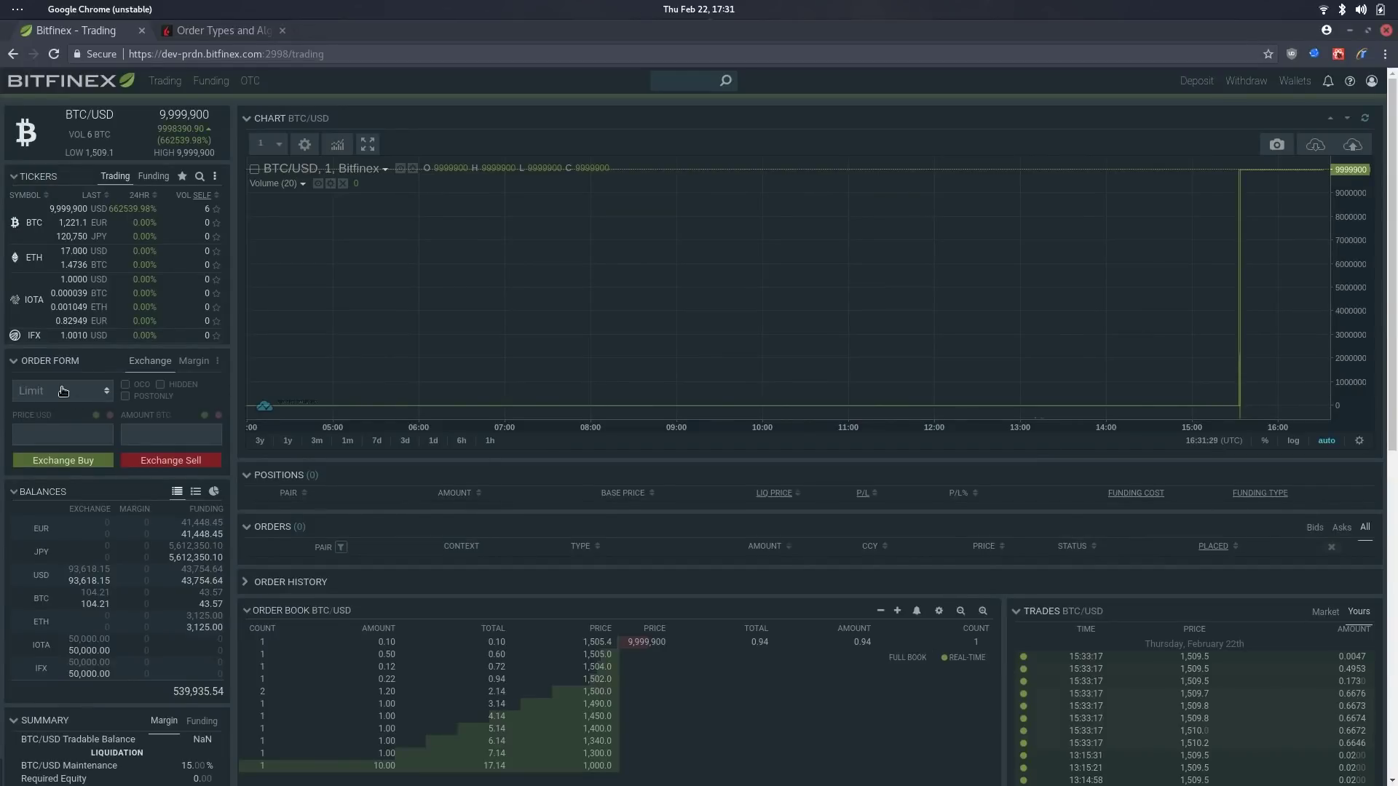
{"action": "left_click", "coordinate": [66, 396]}
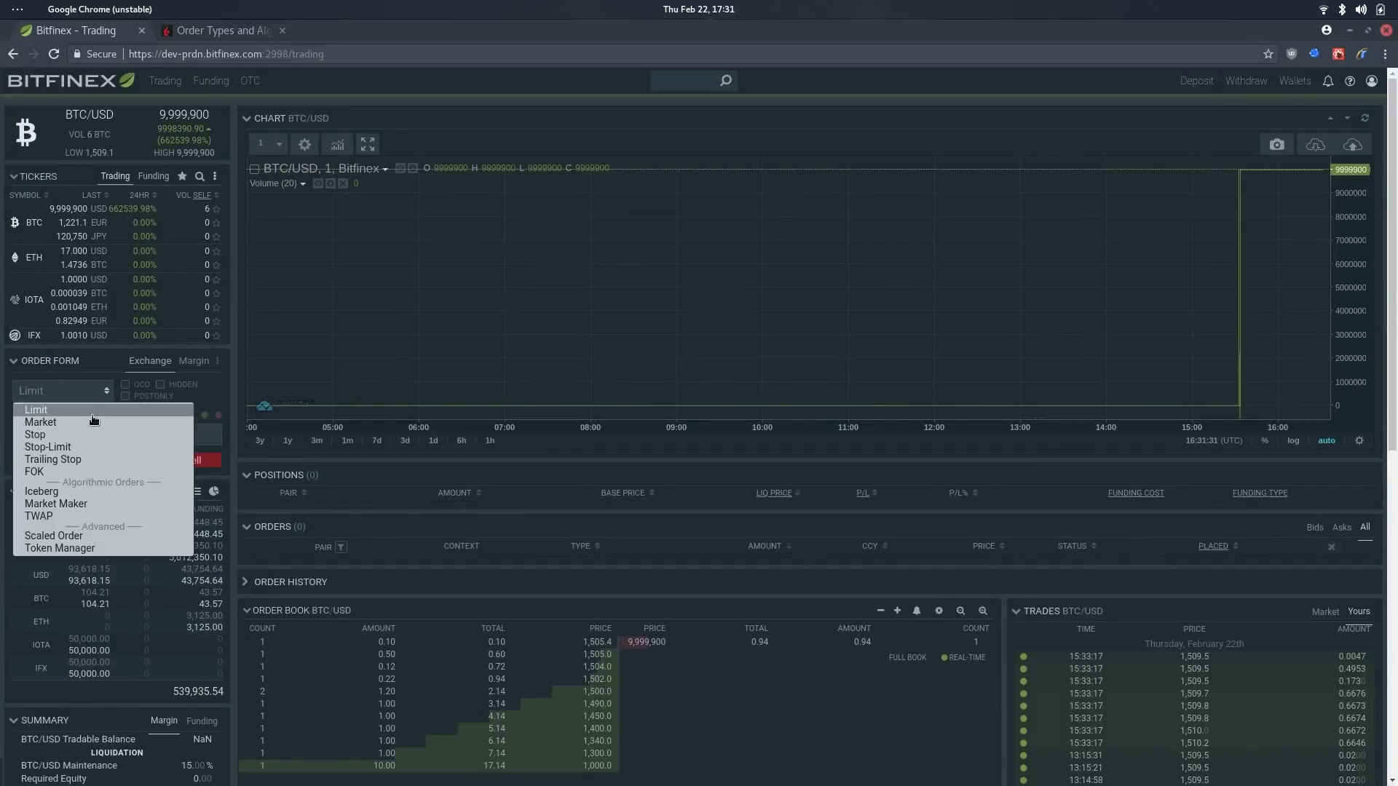
{"action": "left_click", "coordinate": [66, 447]}
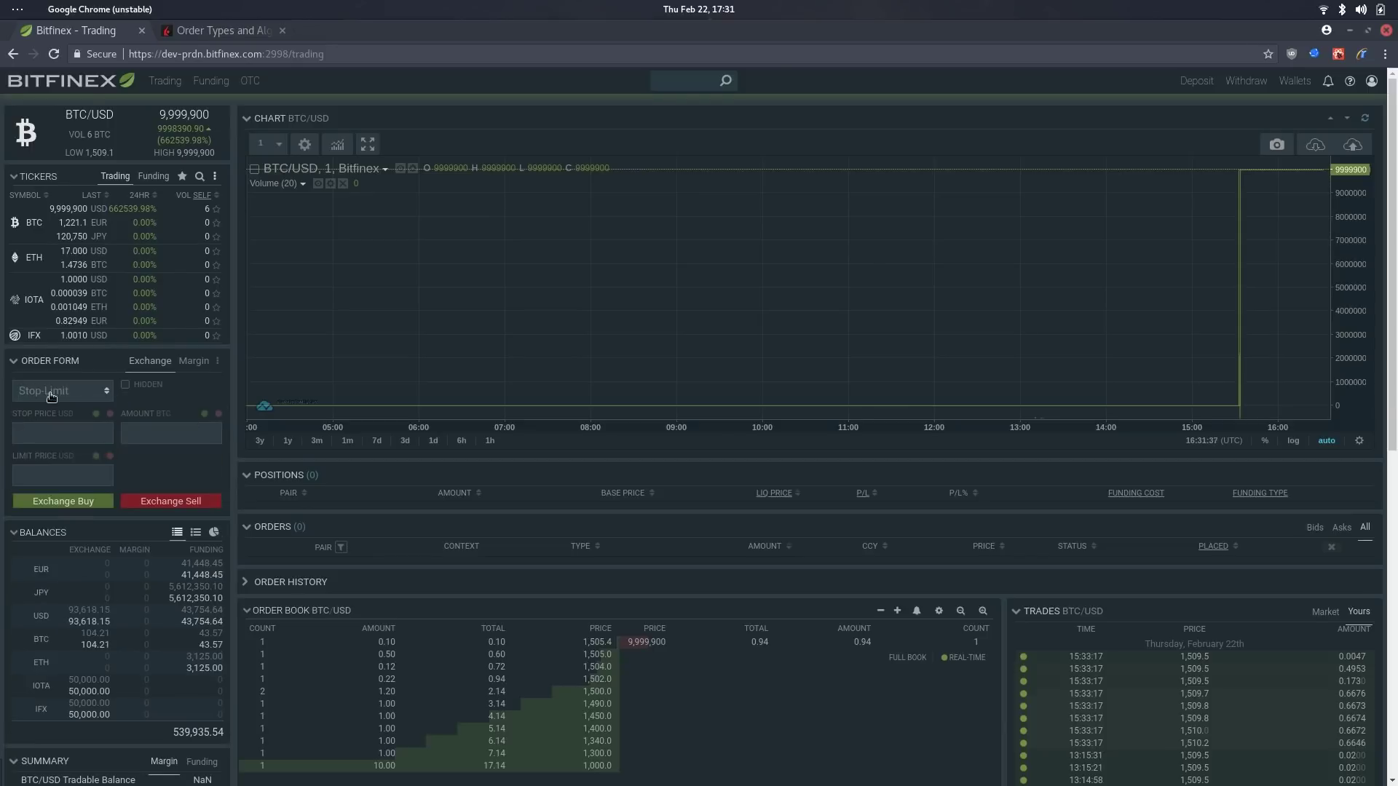
{"action": "left_click", "coordinate": [73, 395]}
{"action": "left_click", "coordinate": [73, 472]}
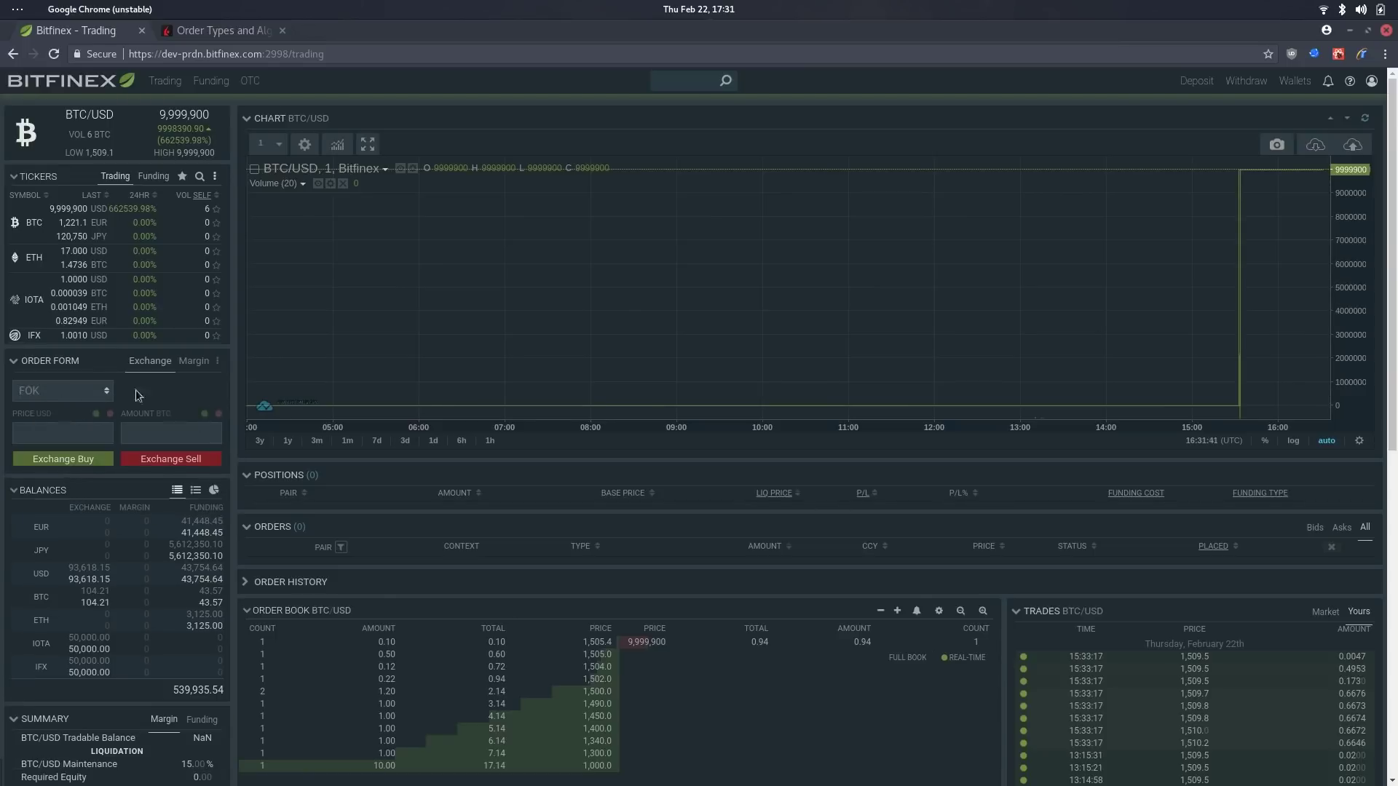
Reopen the order types and choose the algorithmic Iceberg order.
{"action": "left_click", "coordinate": [85, 397]}
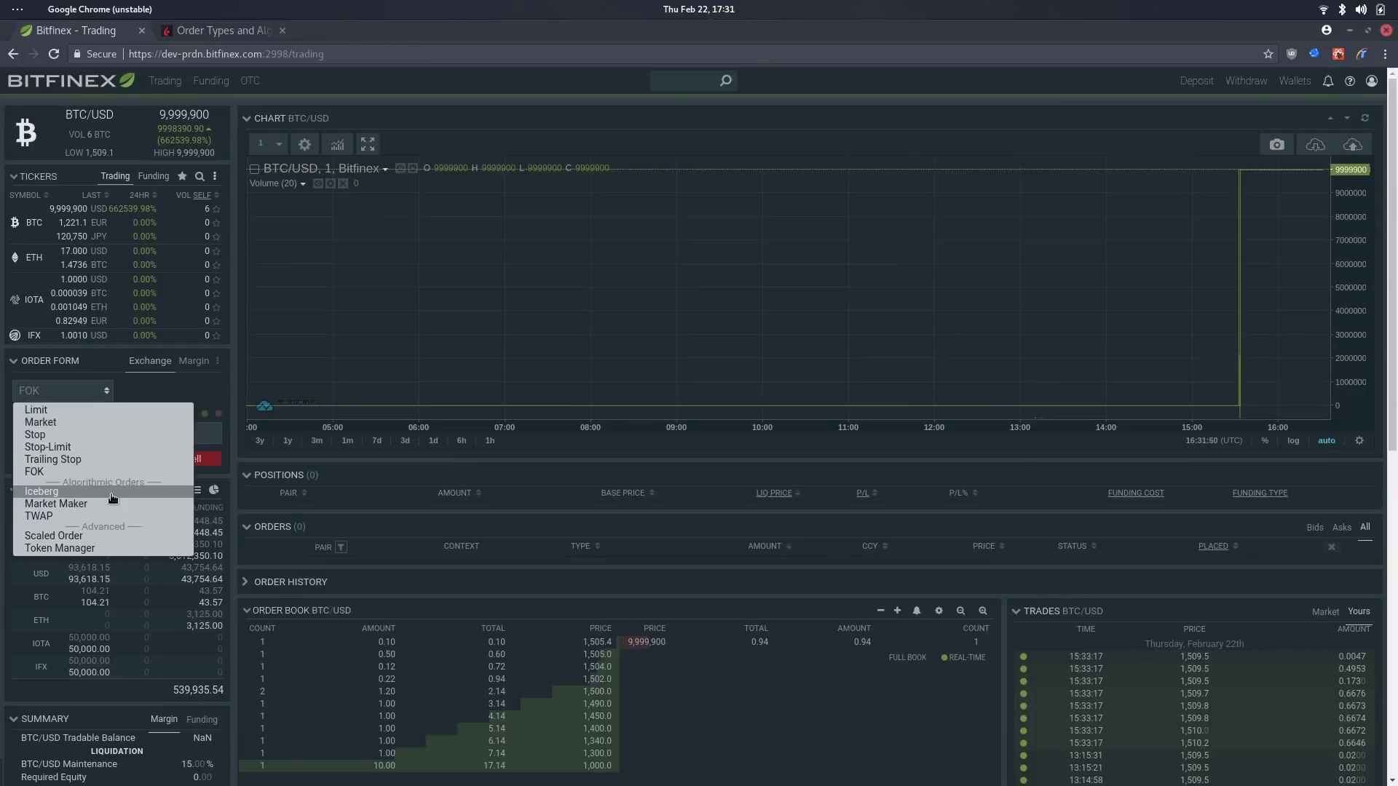
{"action": "left_click", "coordinate": [121, 401]}
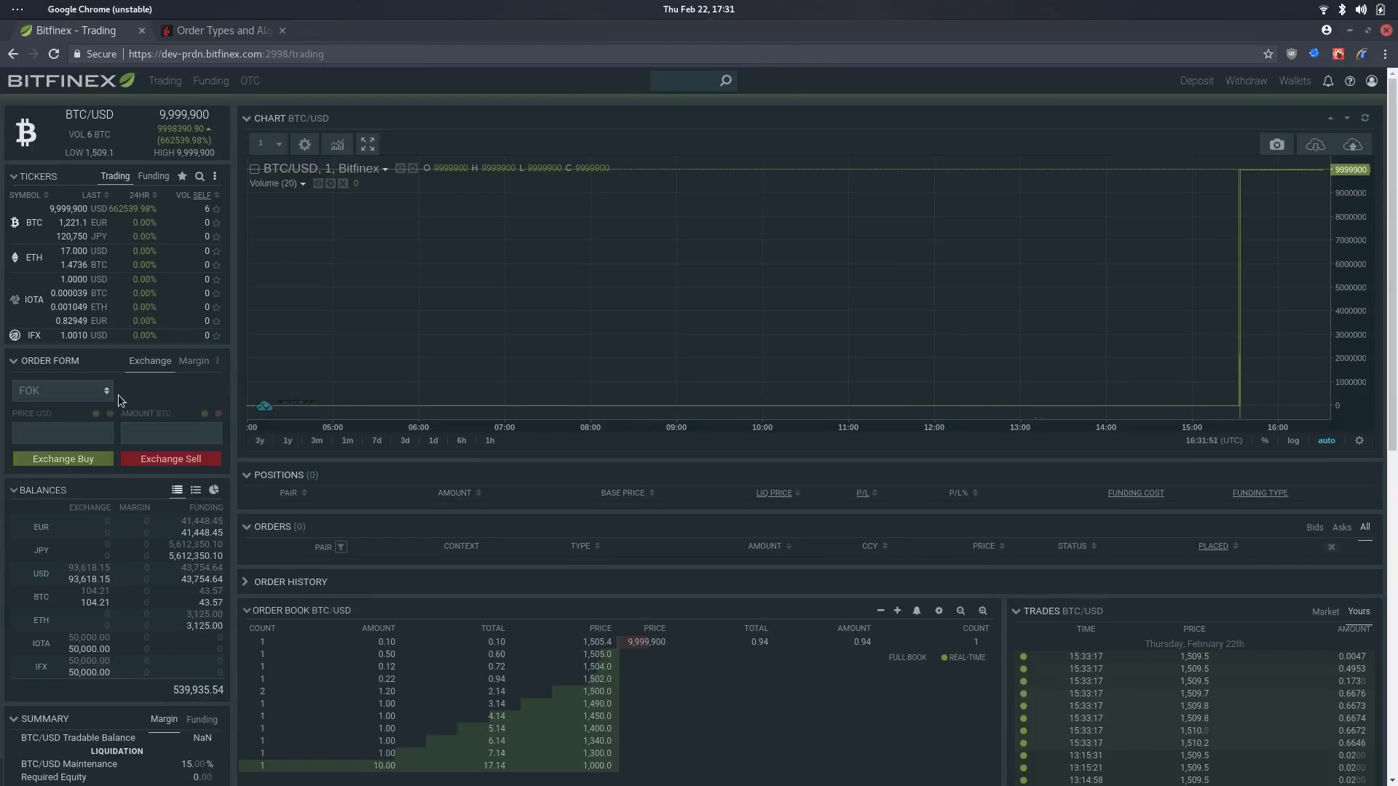
{"action": "left_click", "coordinate": [87, 392]}
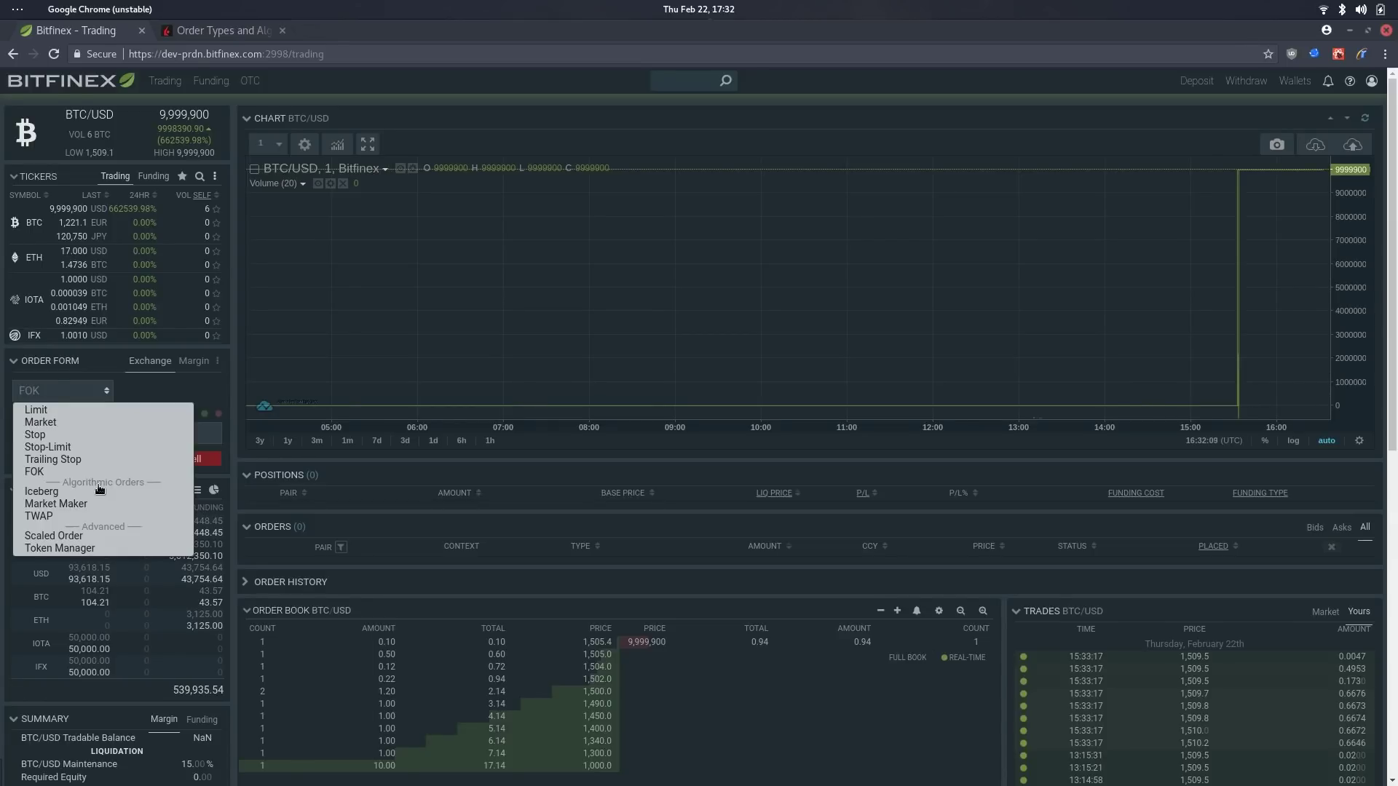
{"action": "left_click", "coordinate": [100, 489]}
{"action": "left_click", "coordinate": [62, 390]}
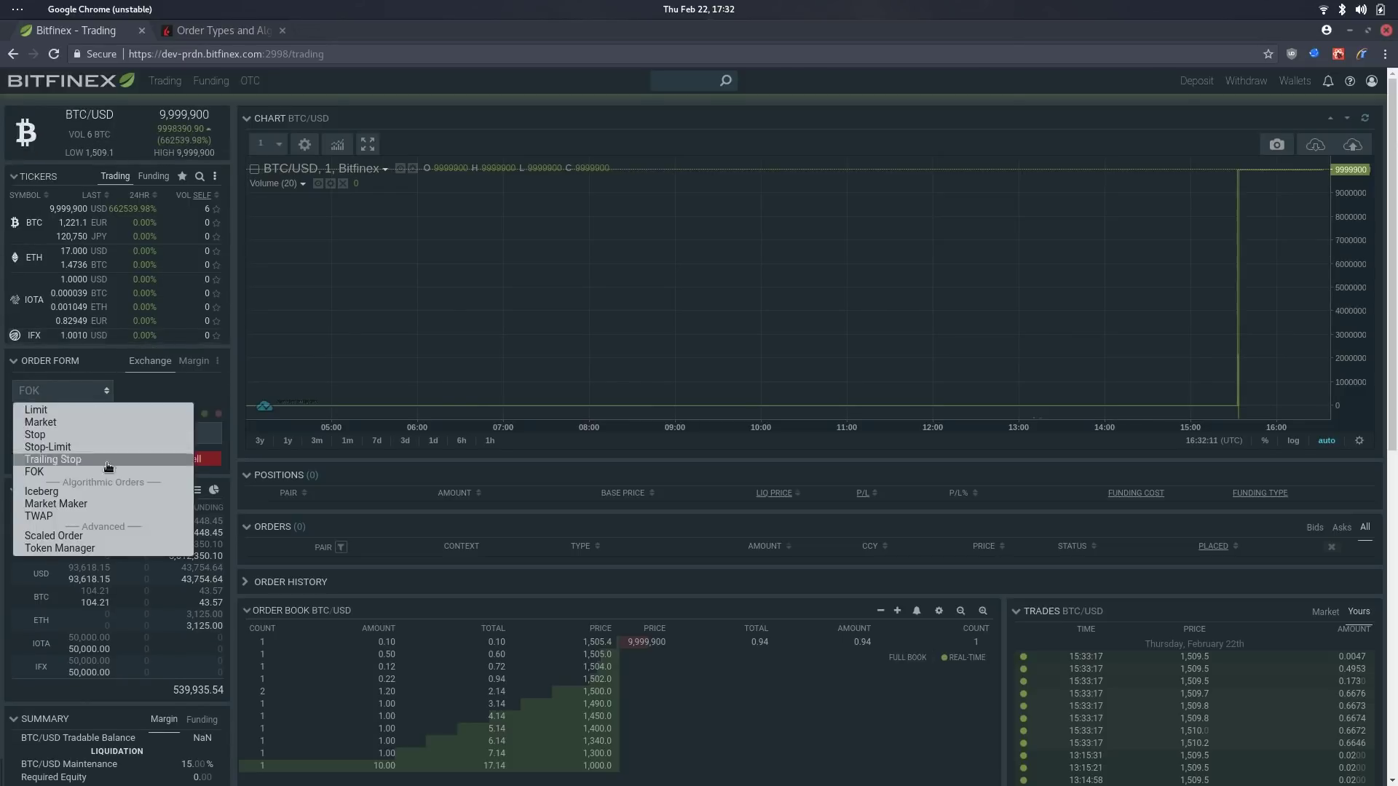
Bring up the Iceberg form and place the cursor in its slice amount field.
{"action": "left_click", "coordinate": [104, 496]}
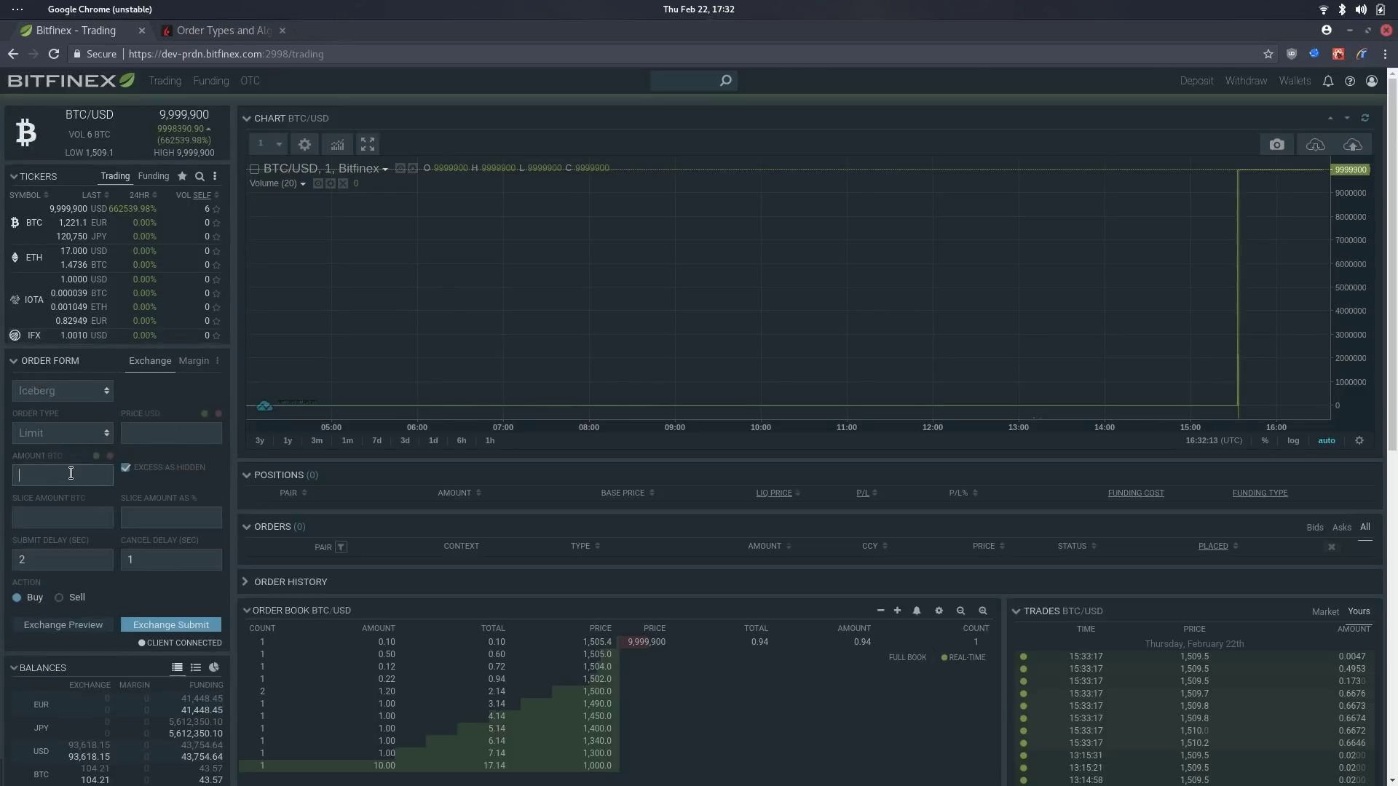
{"action": "left_click", "coordinate": [74, 513]}
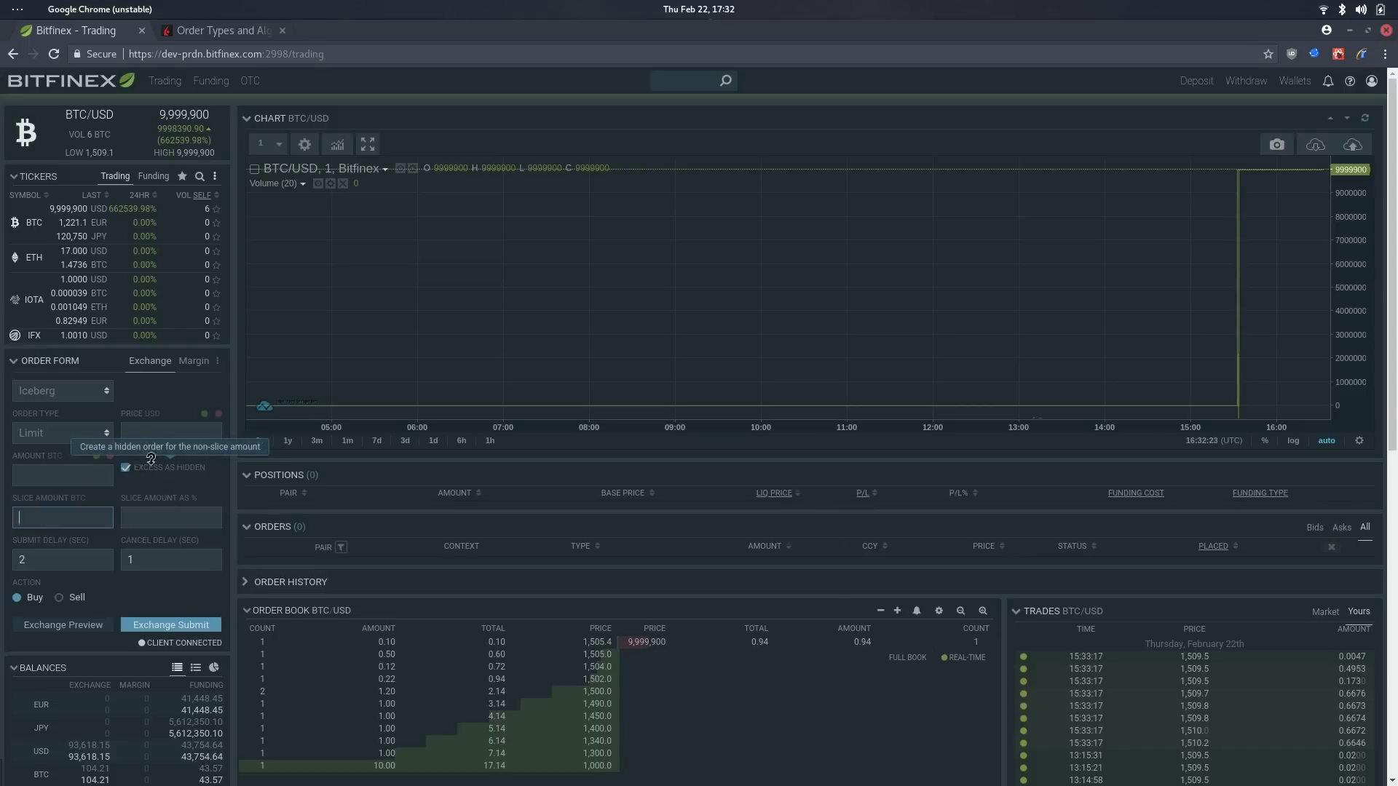
{"action": "mouse_move", "coordinate": [182, 463]}
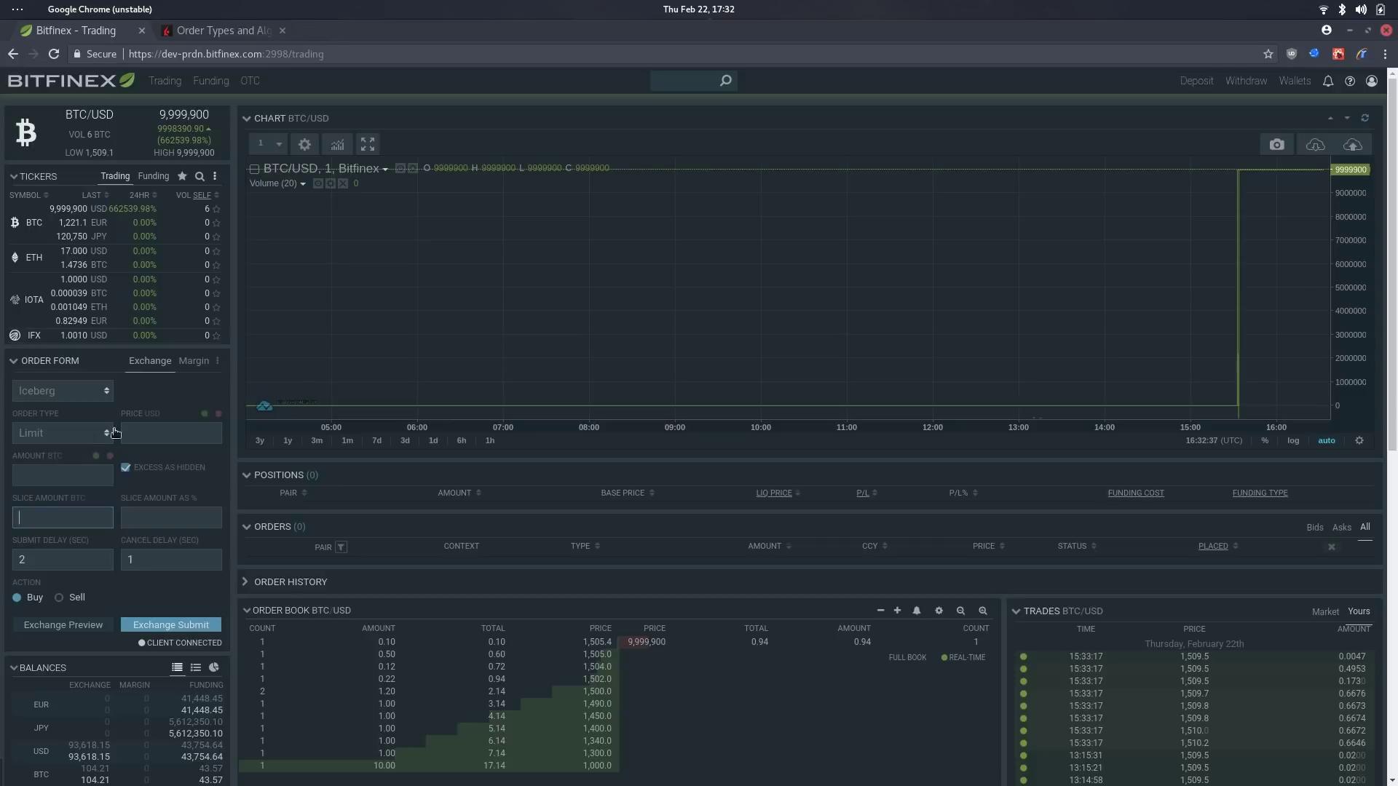
Enter Iceberg price 1600, amount 2 BTC and slice 0.5, leaving submit delay 2 and cancel delay 1.
{"action": "left_click", "coordinate": [163, 430]}
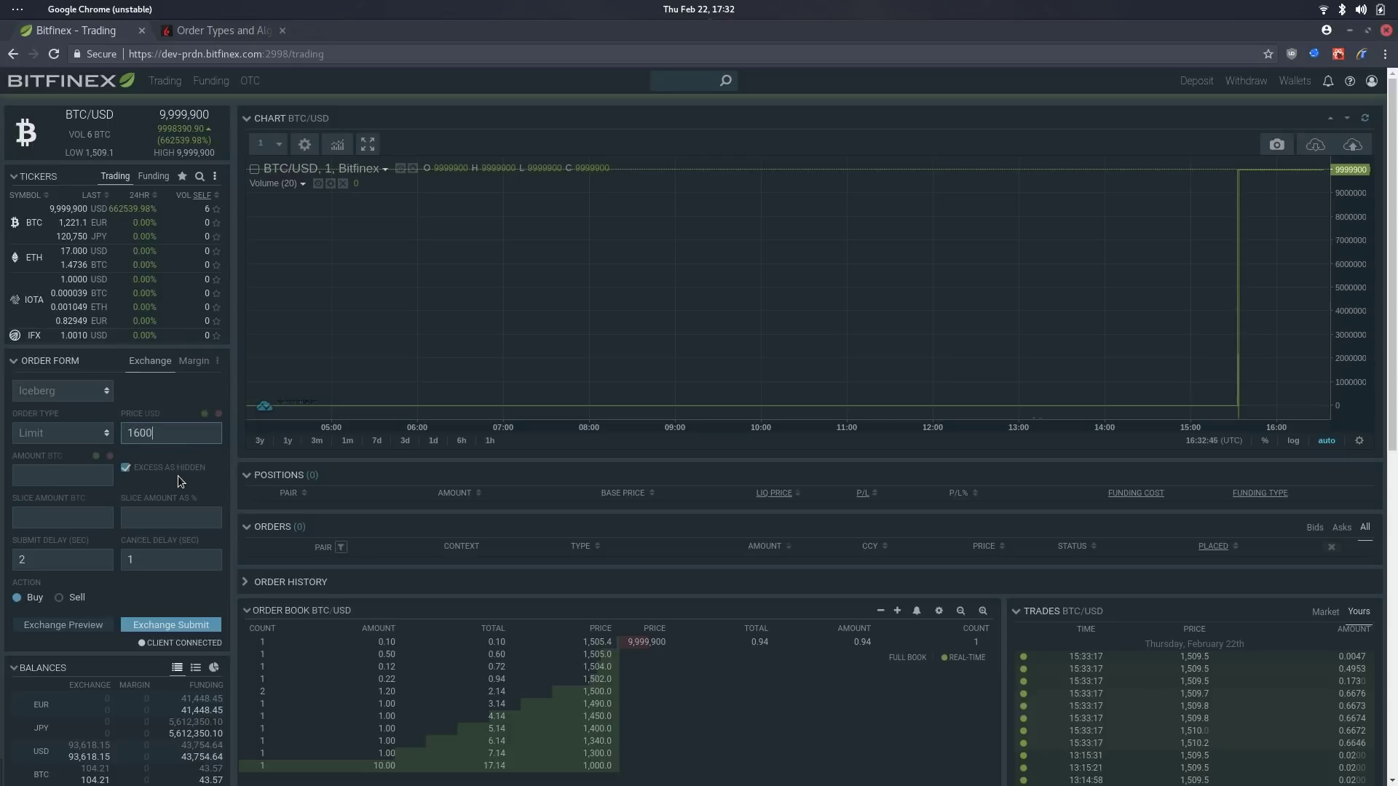
{"action": "left_click", "coordinate": [51, 476]}
{"action": "type", "text": "2"}
{"action": "left_click", "coordinate": [36, 522]}
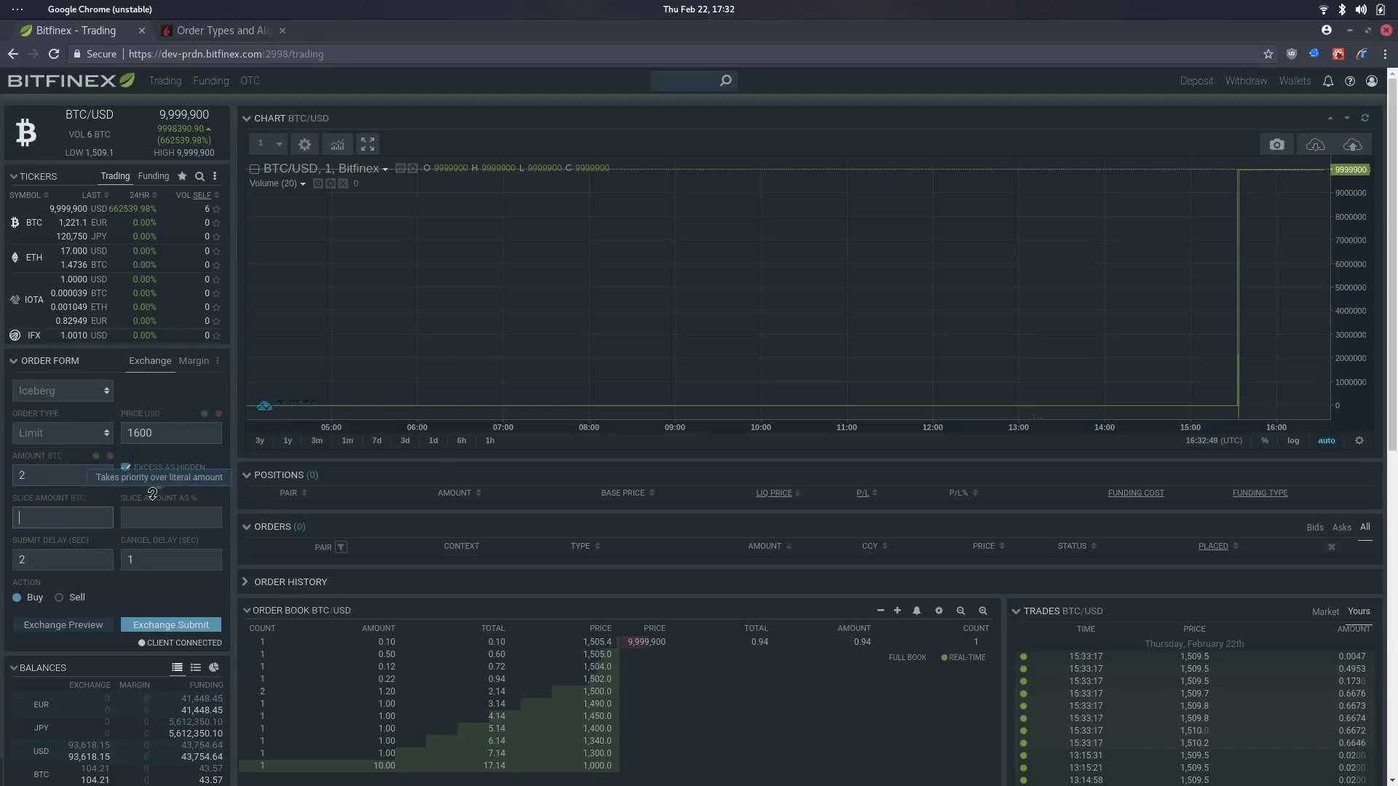
{"action": "type", "text": "0.5"}
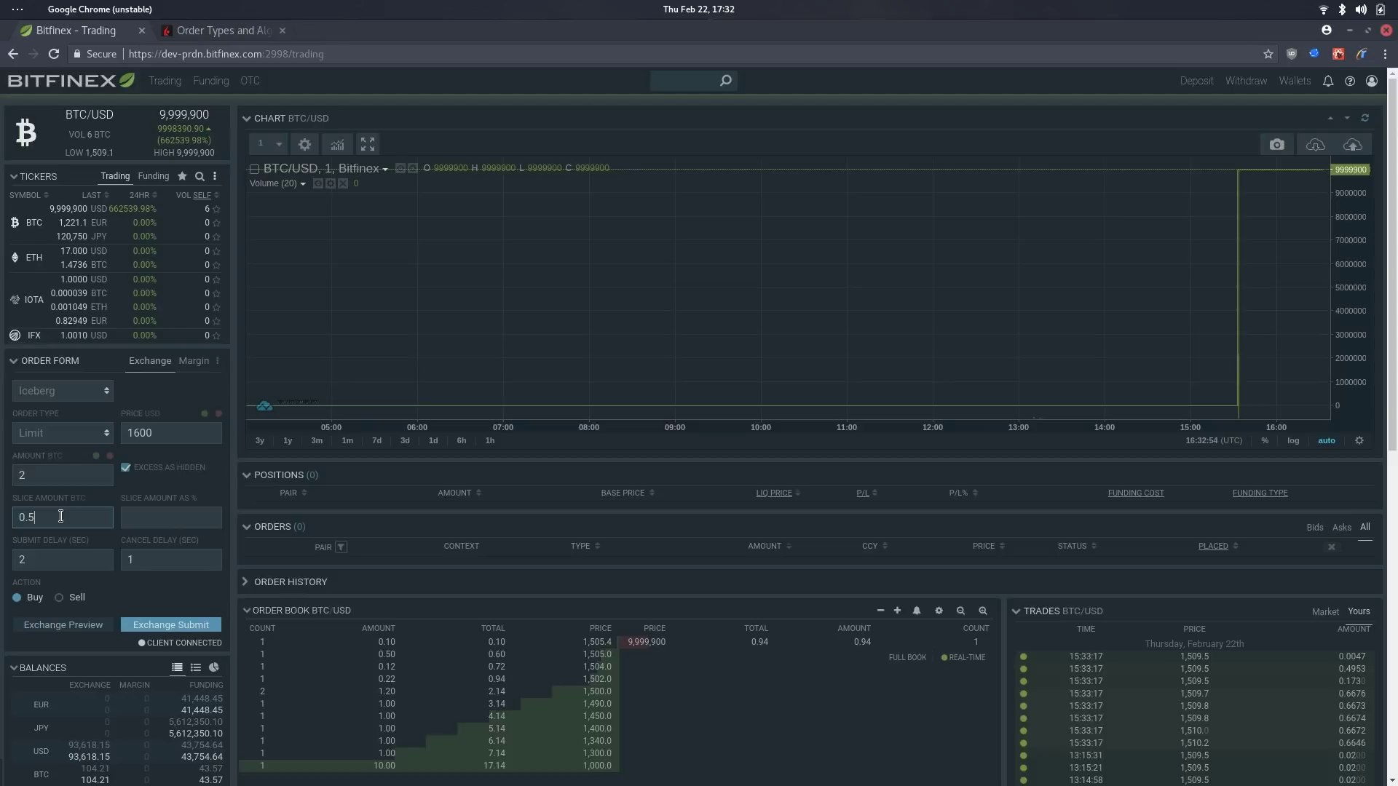
{"action": "left_click", "coordinate": [179, 518]}
{"action": "left_click", "coordinate": [95, 559]}
{"action": "left_click", "coordinate": [156, 565]}
{"action": "left_click", "coordinate": [93, 563]}
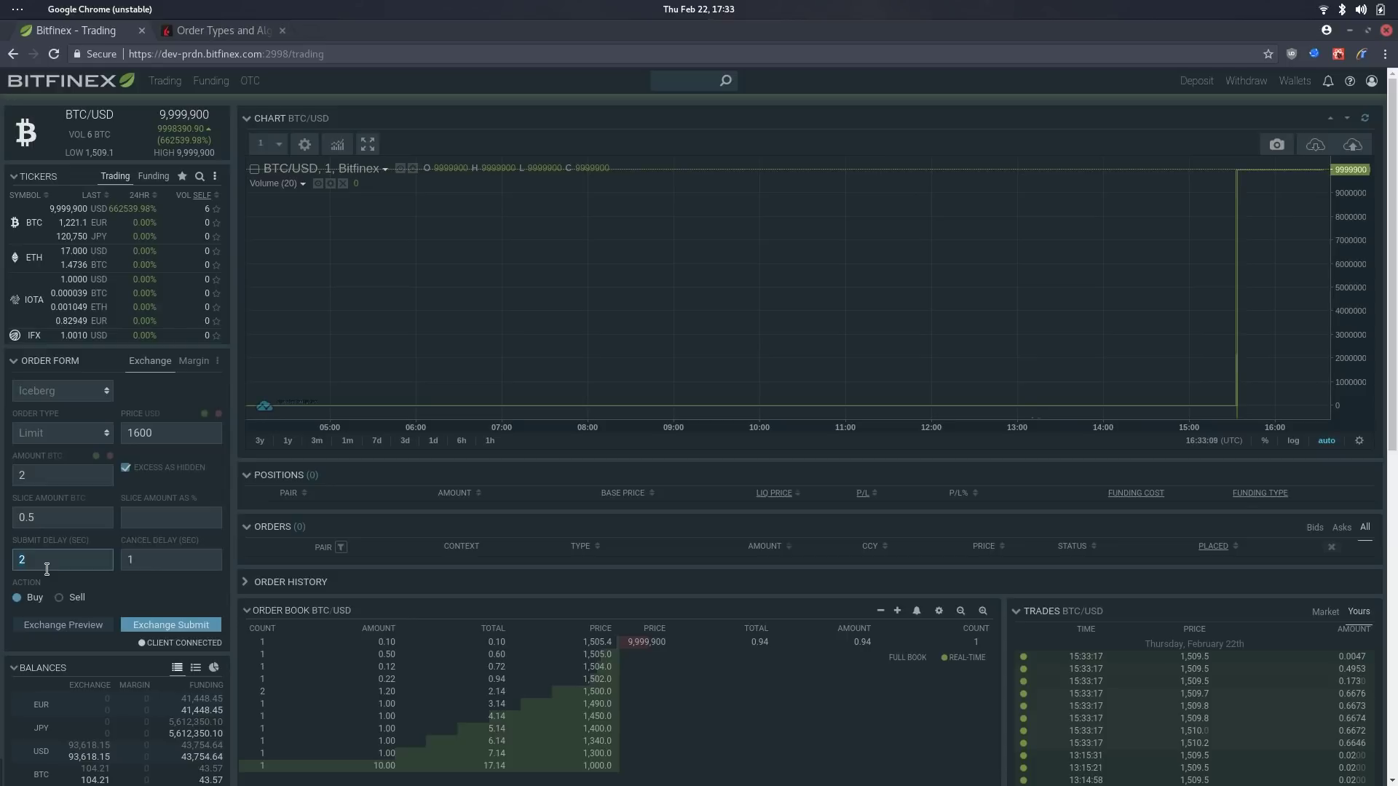
{"action": "left_click", "coordinate": [165, 562]}
Preview the Iceberg's two BTCUSD limit orders of 0.5 and 1.5 at 1,600.
{"action": "left_click", "coordinate": [83, 632]}
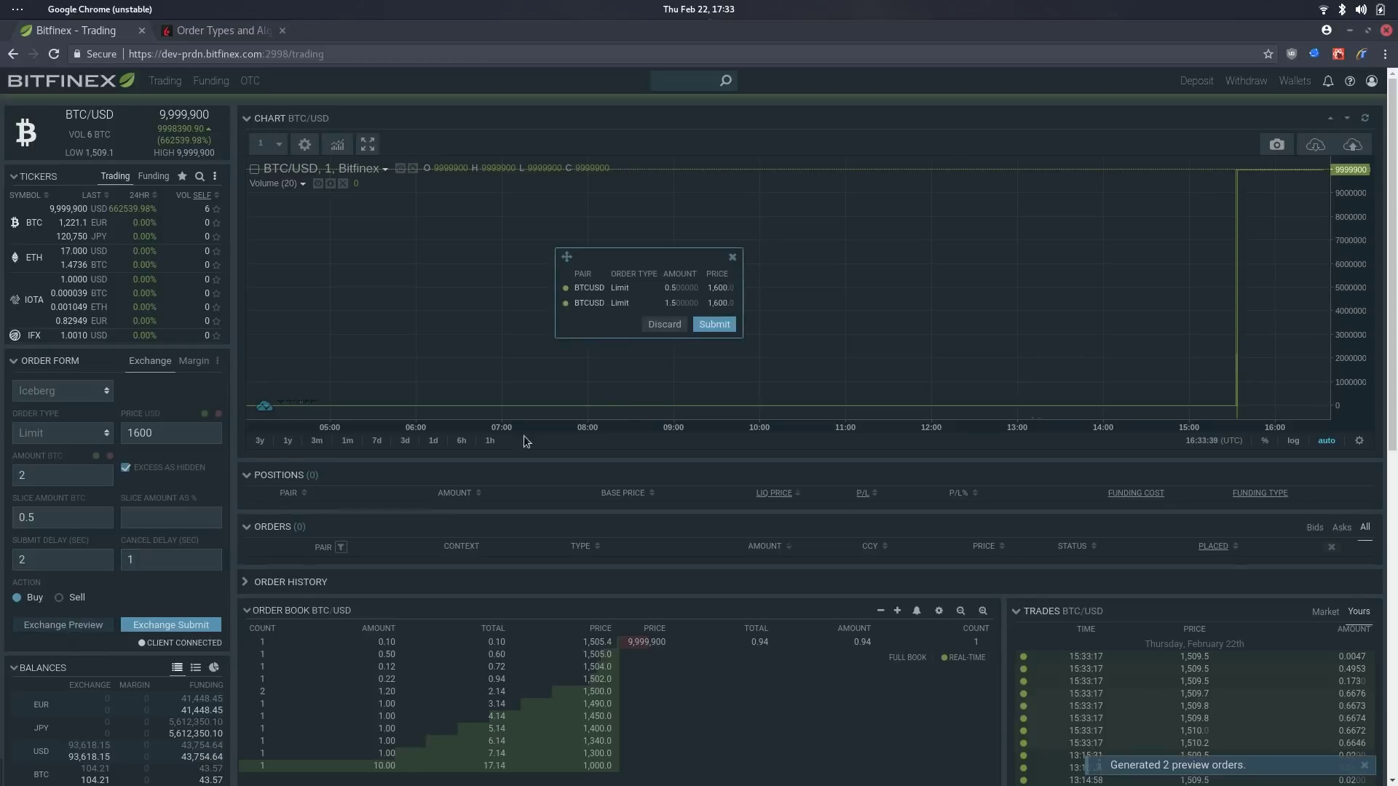
{"action": "left_click_drag", "start_coordinate": [654, 265], "coordinate": [414, 264]}
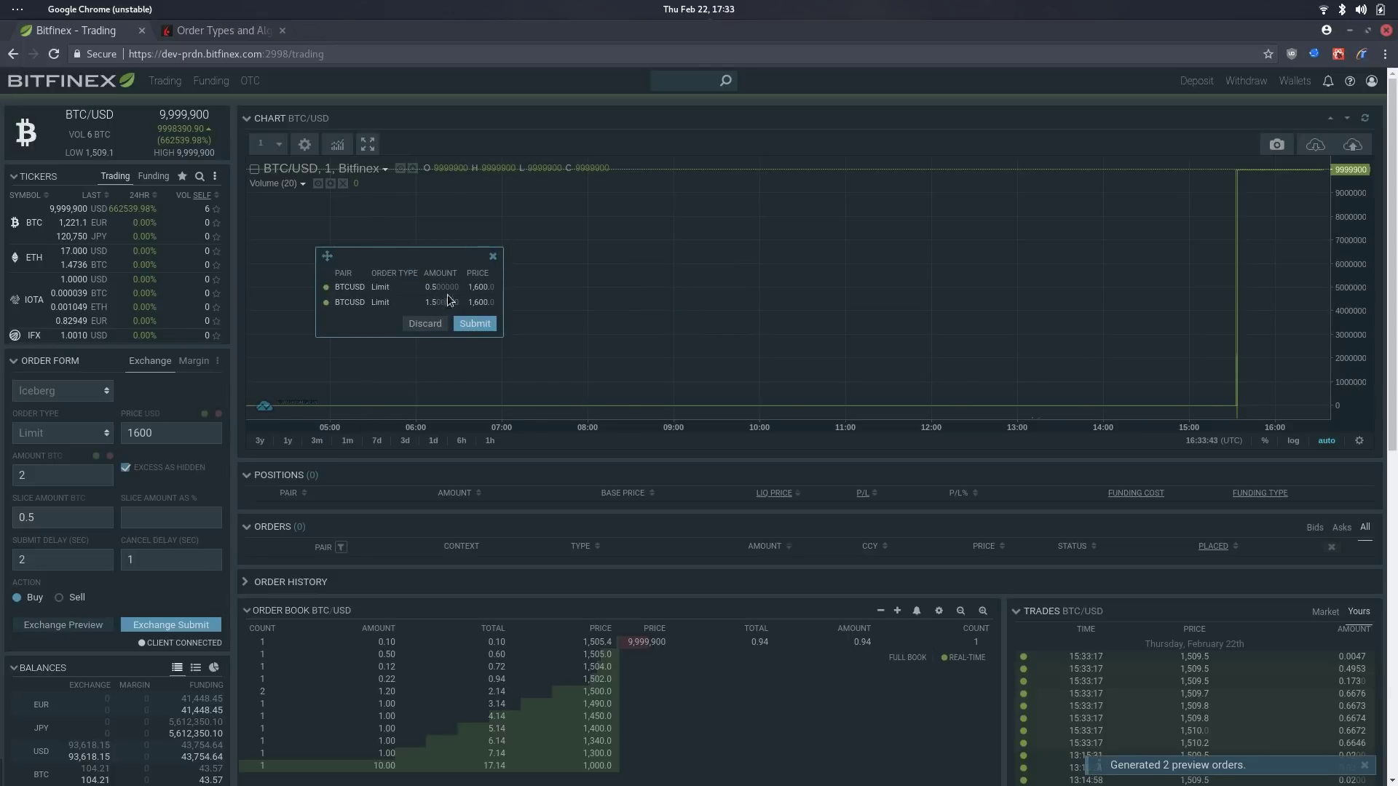
{"action": "left_click_drag", "start_coordinate": [441, 287], "coordinate": [436, 303]}
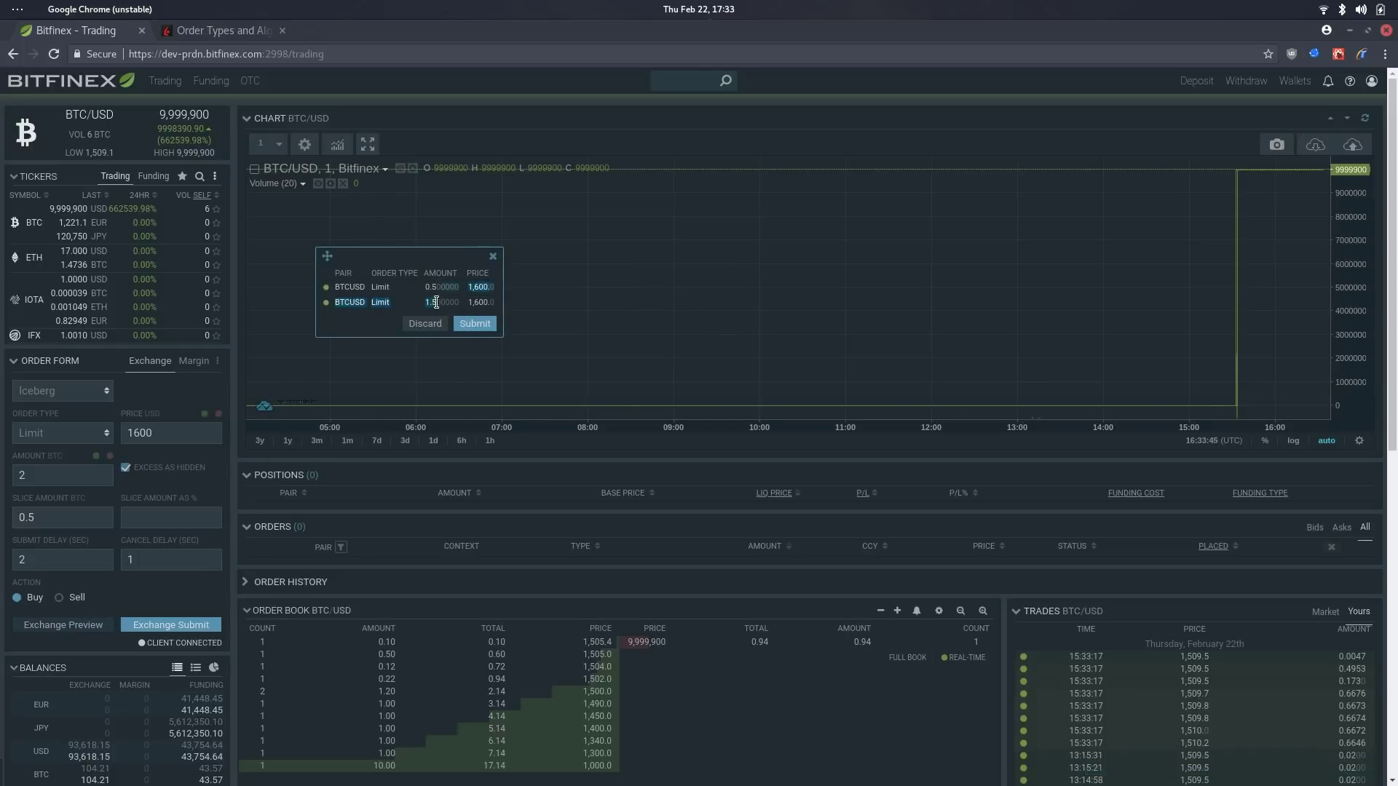
{"action": "left_click", "coordinate": [73, 600]}
Make the Iceberg a sell and confirm the preview shows -0.5 and -1.5 sells.
{"action": "left_click", "coordinate": [73, 601]}
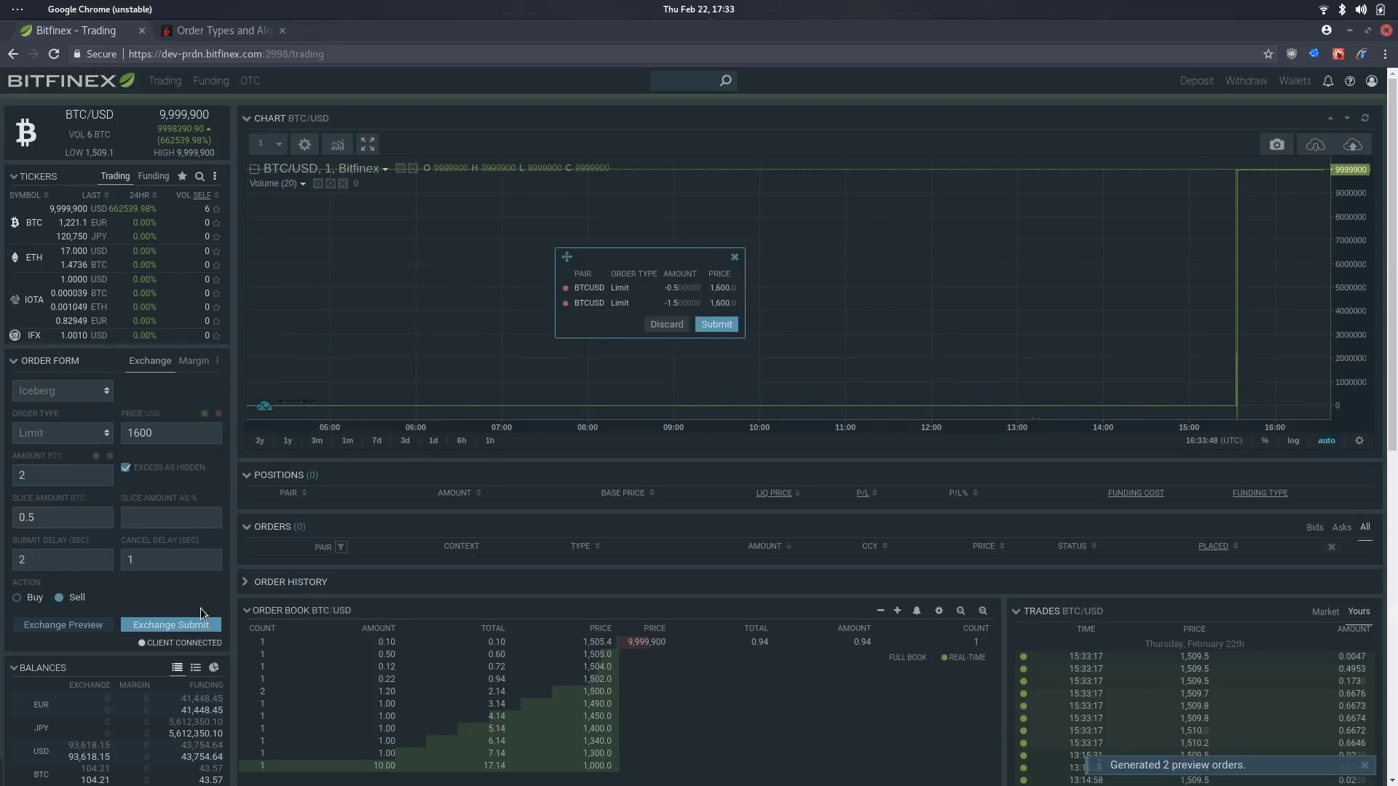
{"action": "left_click_drag", "start_coordinate": [644, 260], "coordinate": [483, 287]}
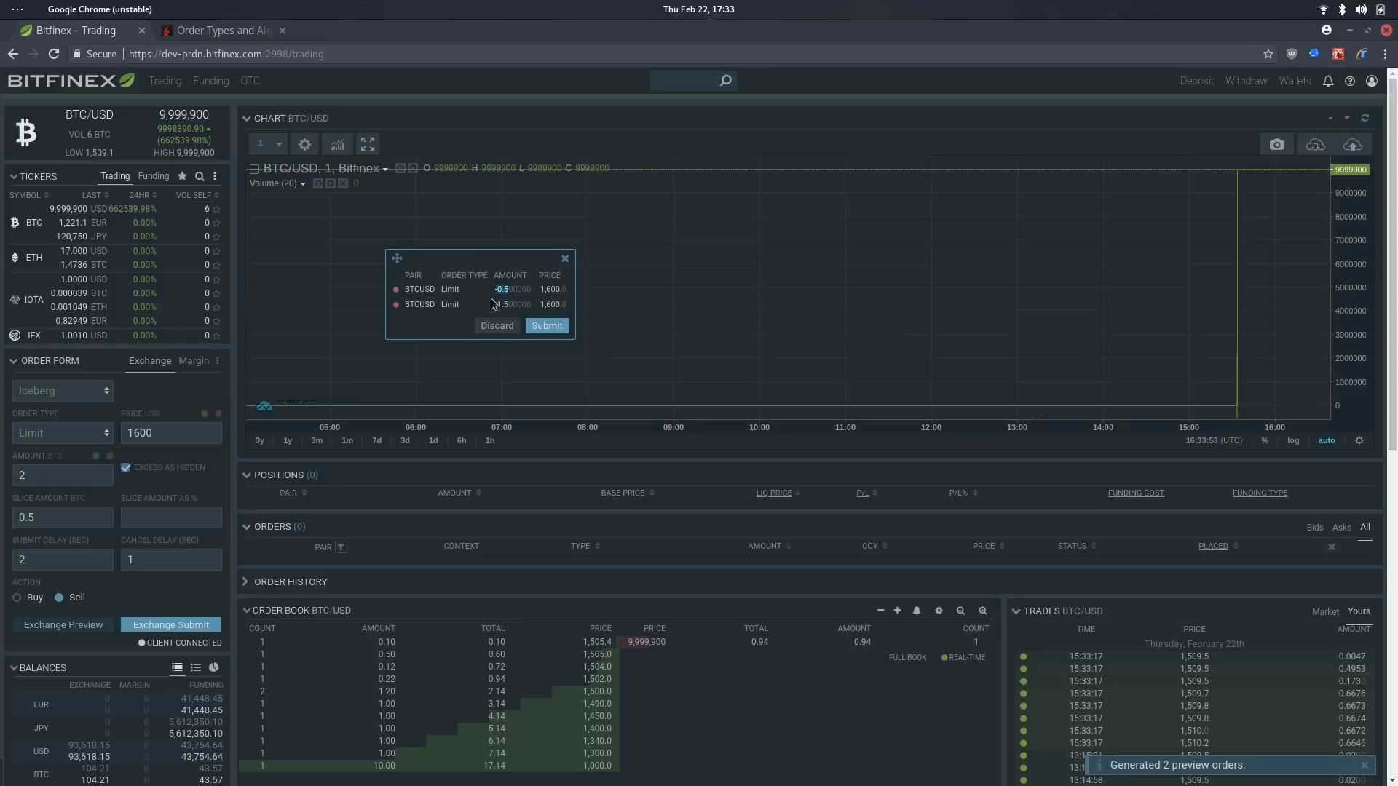
{"action": "left_click", "coordinate": [505, 314]}
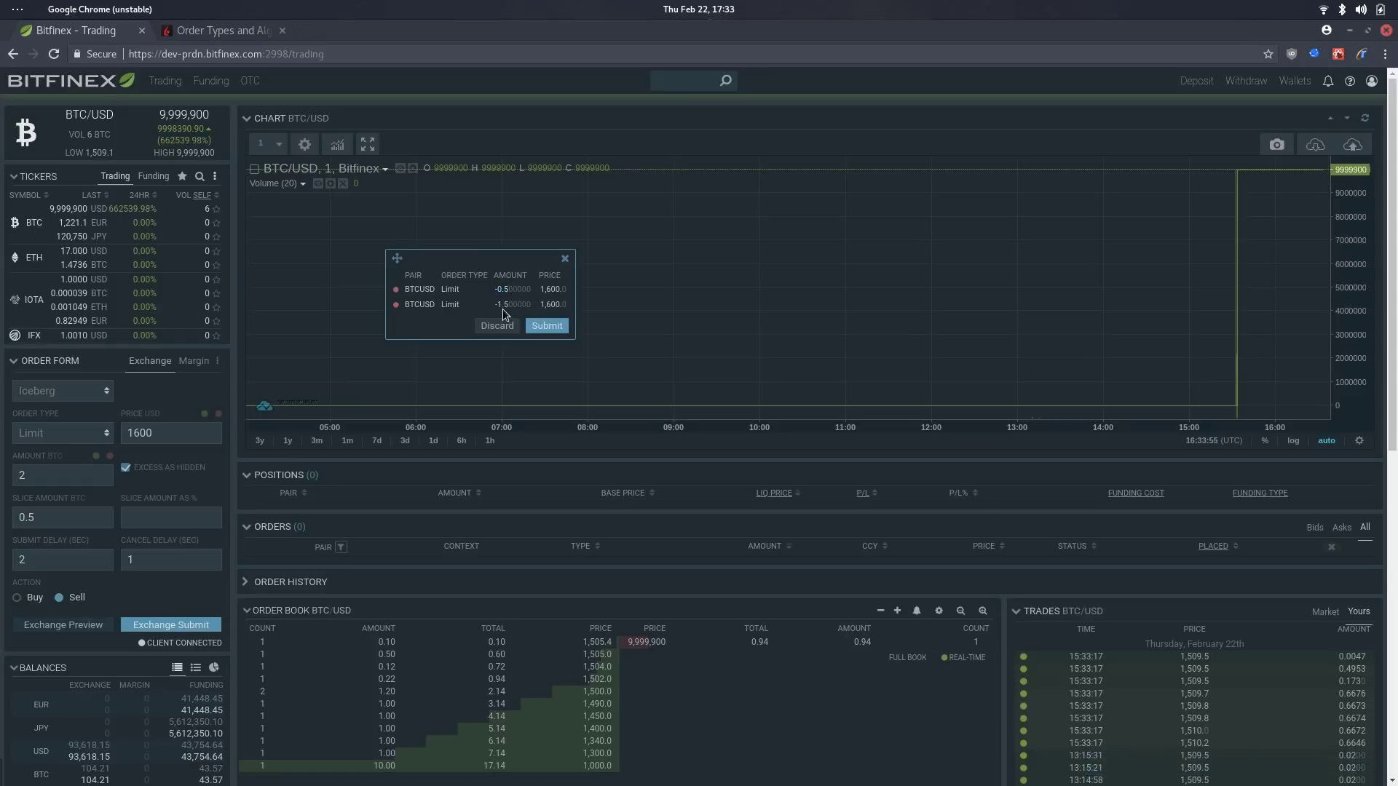
{"action": "left_click_drag", "start_coordinate": [514, 305], "coordinate": [484, 308]}
{"action": "right_click", "coordinate": [545, 335]}
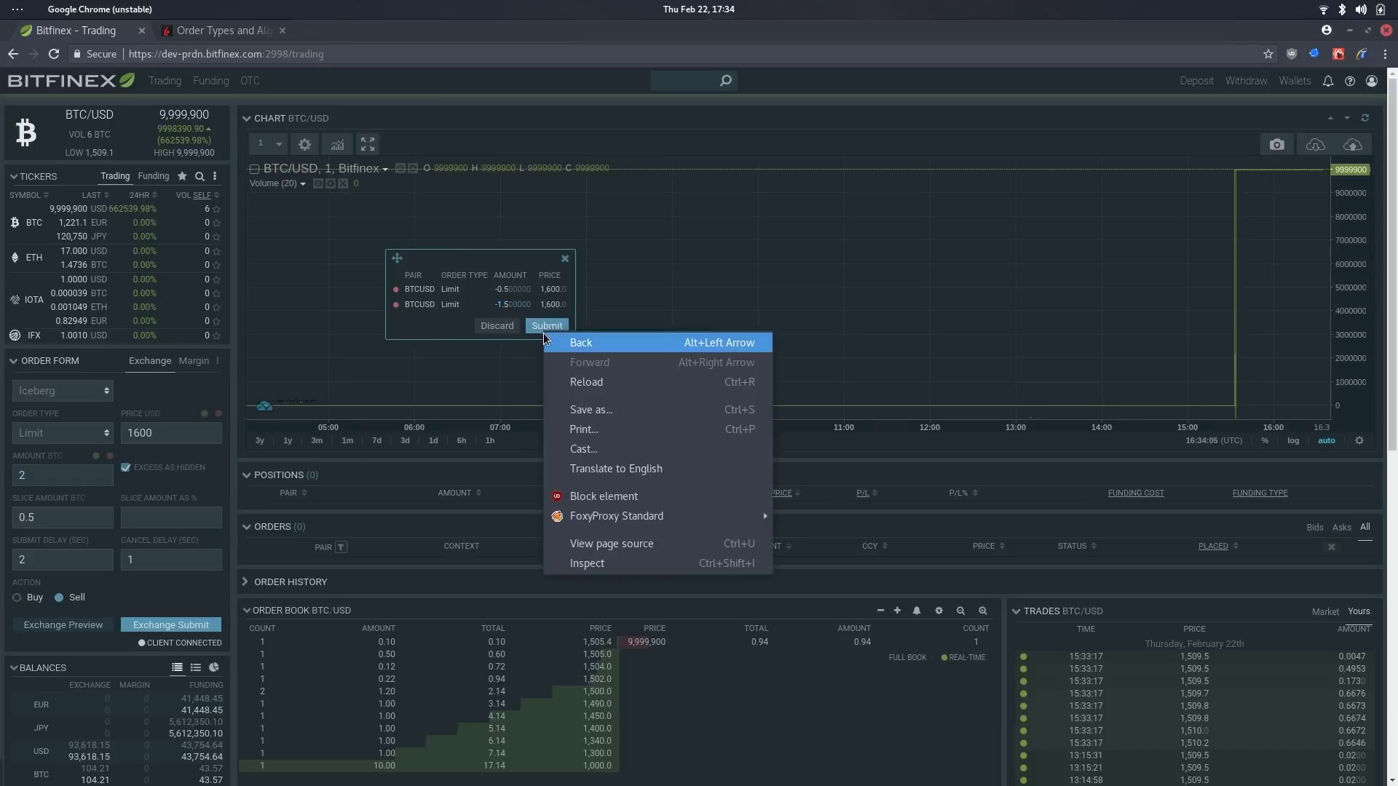
{"action": "key", "text": "Escape"}
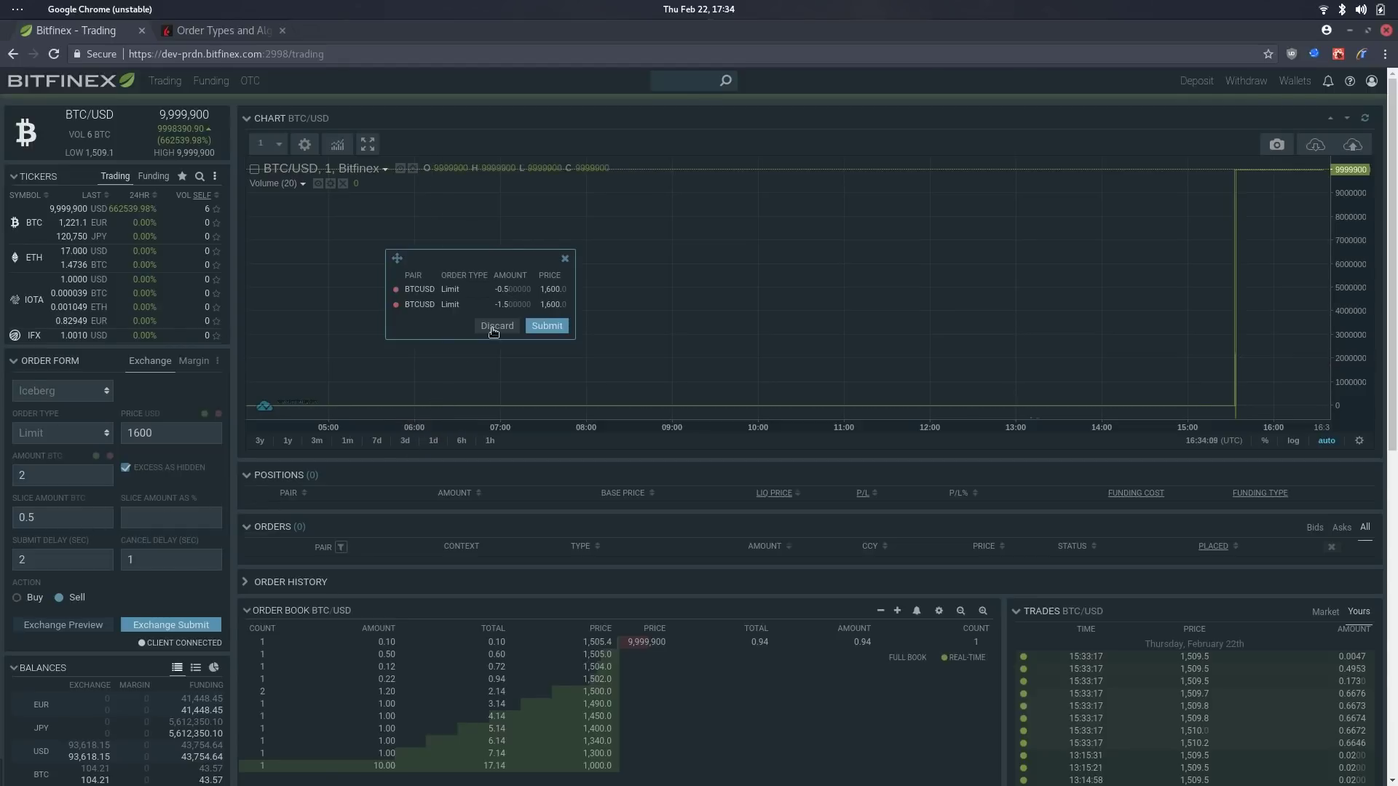
{"action": "left_click", "coordinate": [548, 326]}
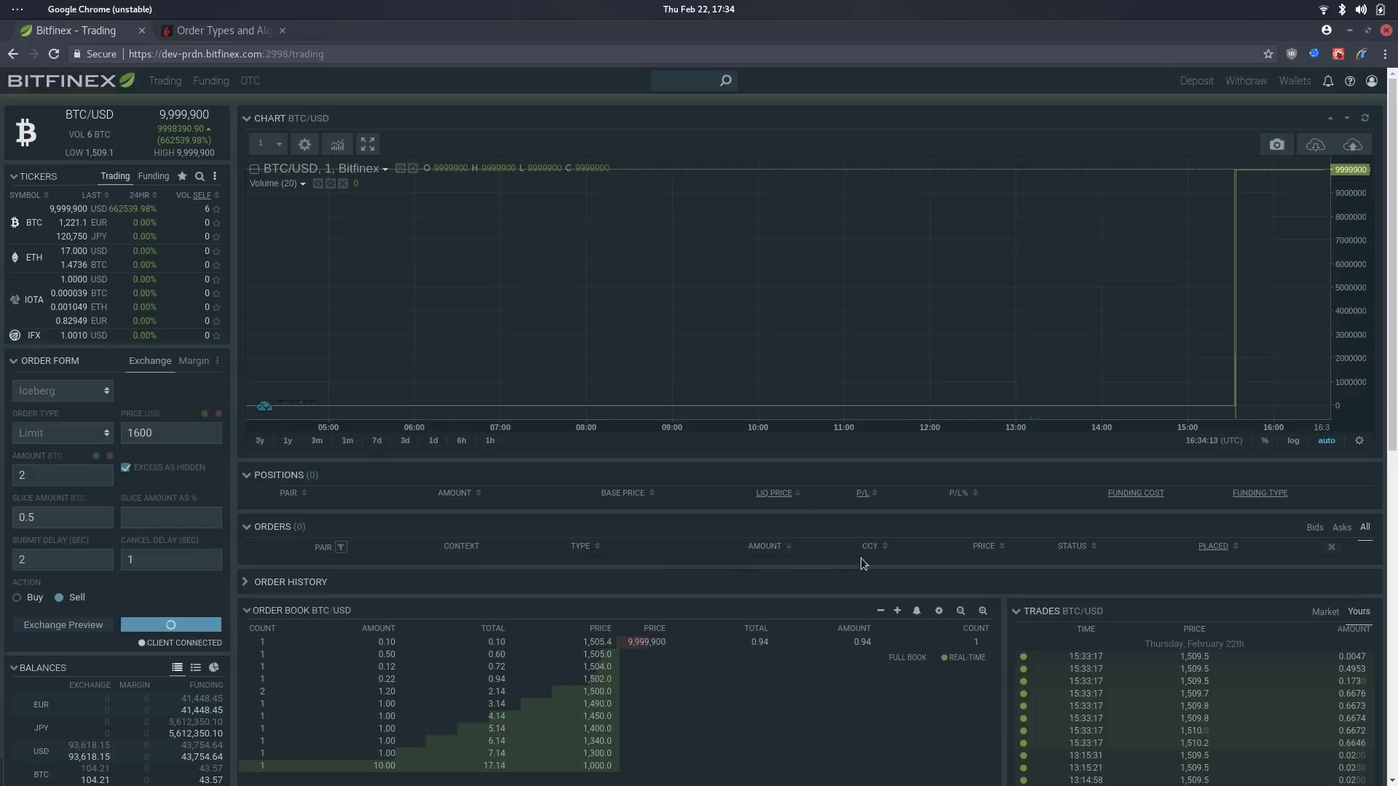
{"action": "scroll", "coordinate": [726, 587], "scroll_direction": "down", "scroll_amount": 2}
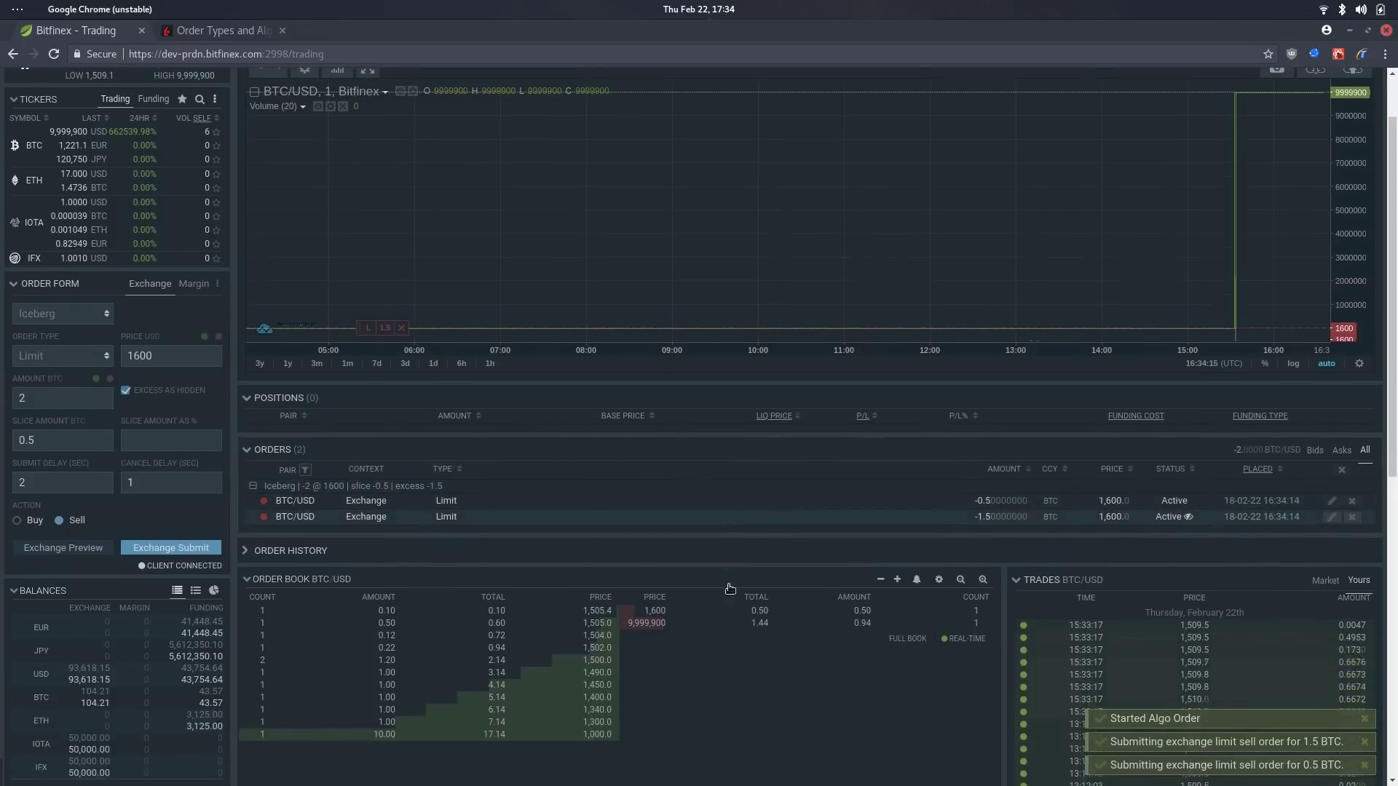
{"action": "scroll", "coordinate": [730, 589], "scroll_direction": "down", "scroll_amount": 3}
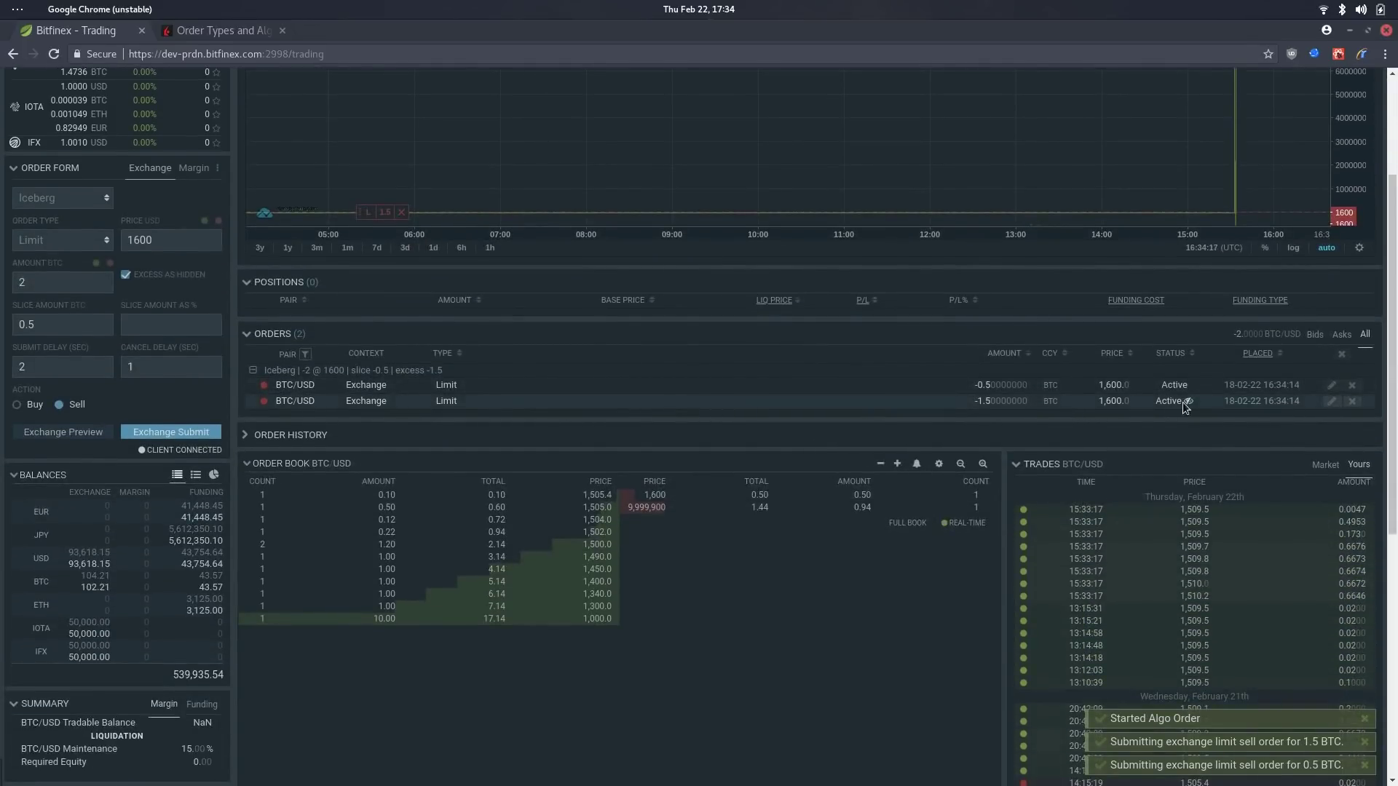
{"action": "double_click", "coordinate": [977, 401]}
{"action": "double_click", "coordinate": [998, 383]}
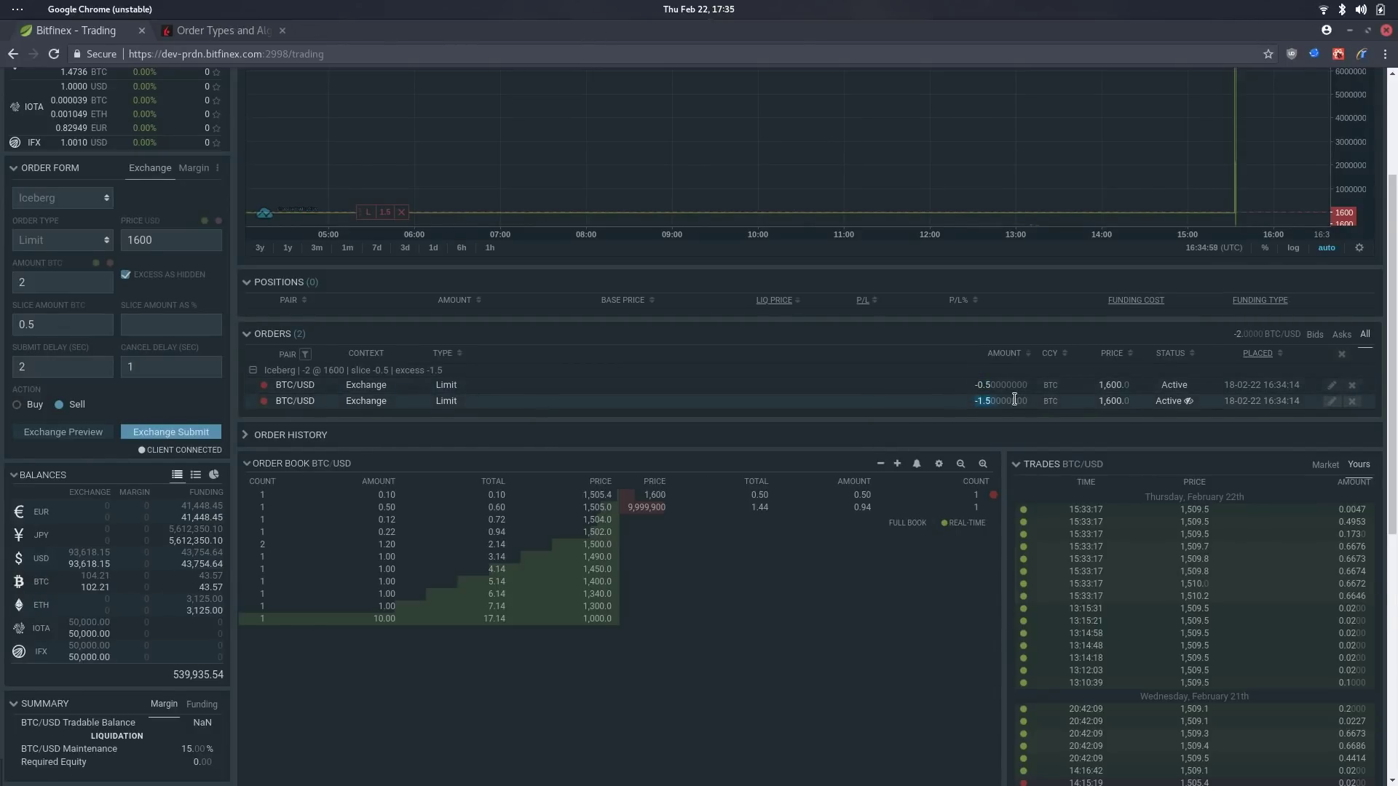
{"action": "left_click_drag", "start_coordinate": [967, 400], "coordinate": [920, 391]}
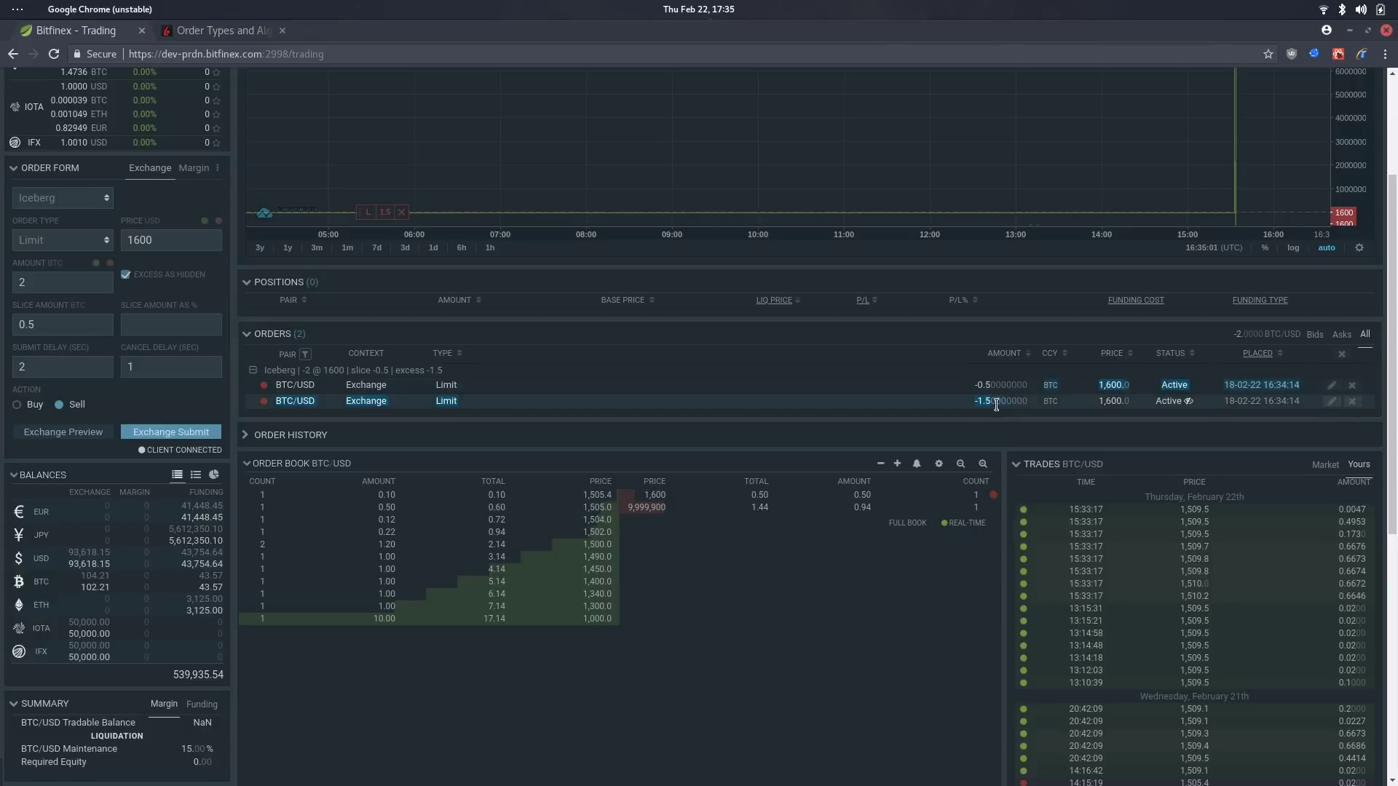
{"action": "left_click", "coordinate": [895, 405]}
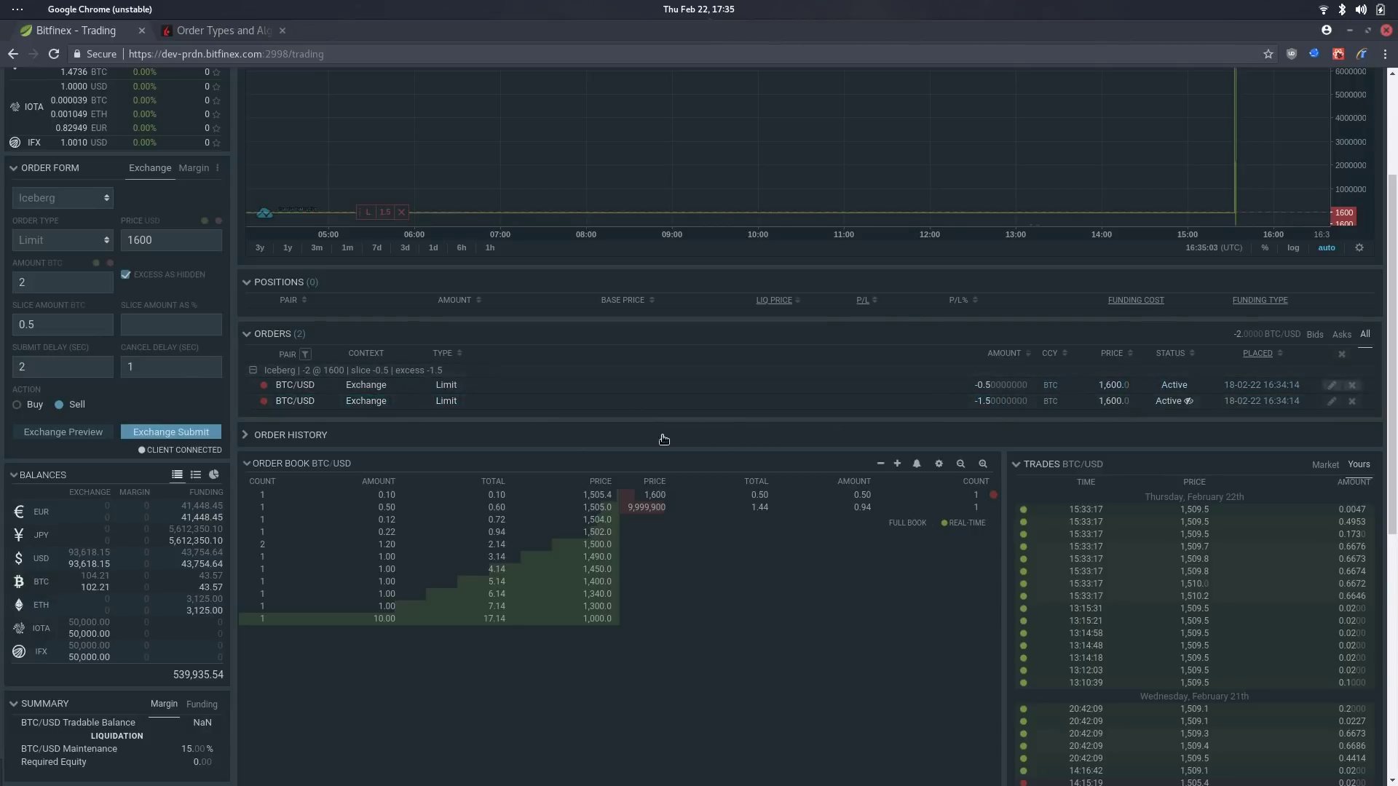
{"action": "scroll", "coordinate": [245, 482], "scroll_direction": "up", "scroll_amount": 3}
Switch the order form to the Market Maker algorithmic order.
{"action": "scroll", "coordinate": [243, 482], "scroll_direction": "up", "scroll_amount": 2}
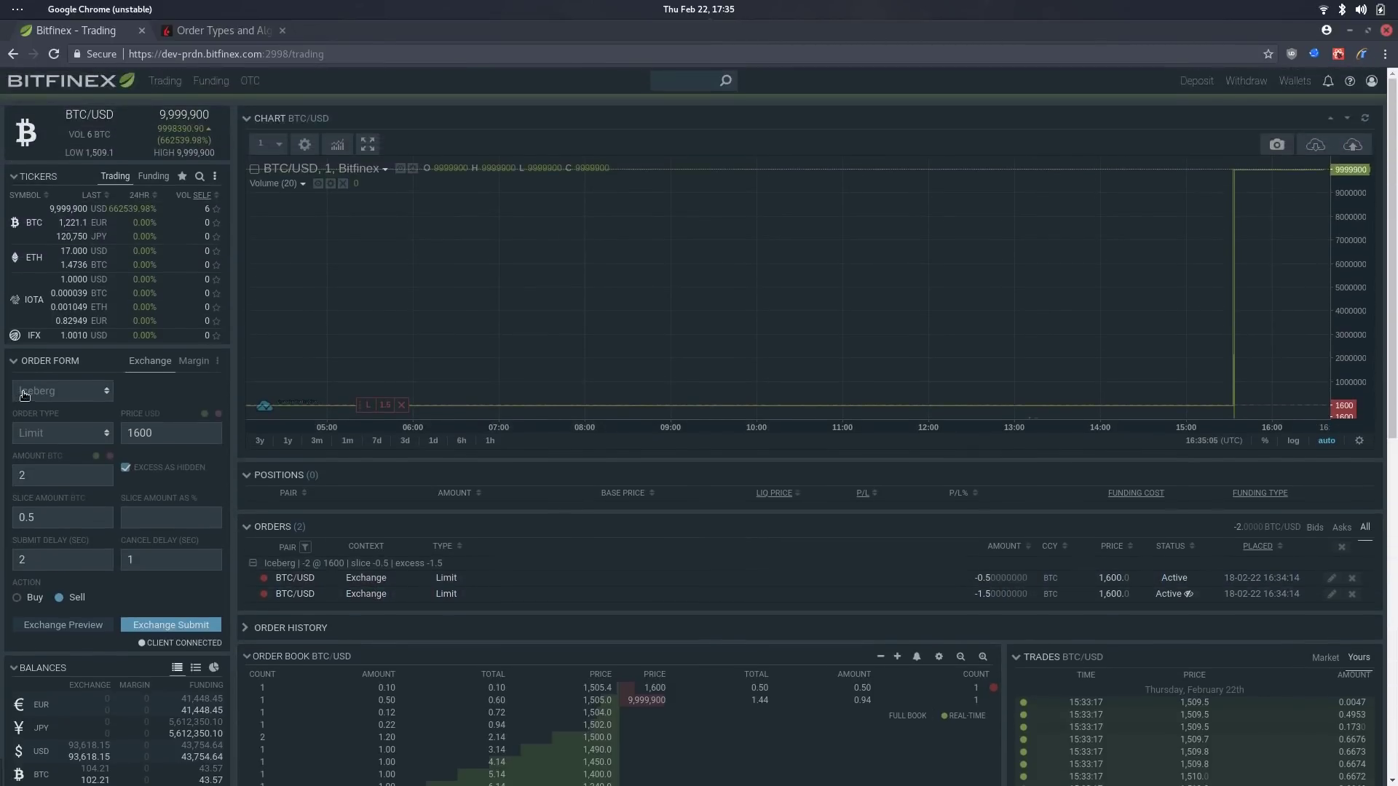
{"action": "left_click", "coordinate": [22, 393]}
{"action": "left_click", "coordinate": [201, 482]}
{"action": "left_click", "coordinate": [55, 394]}
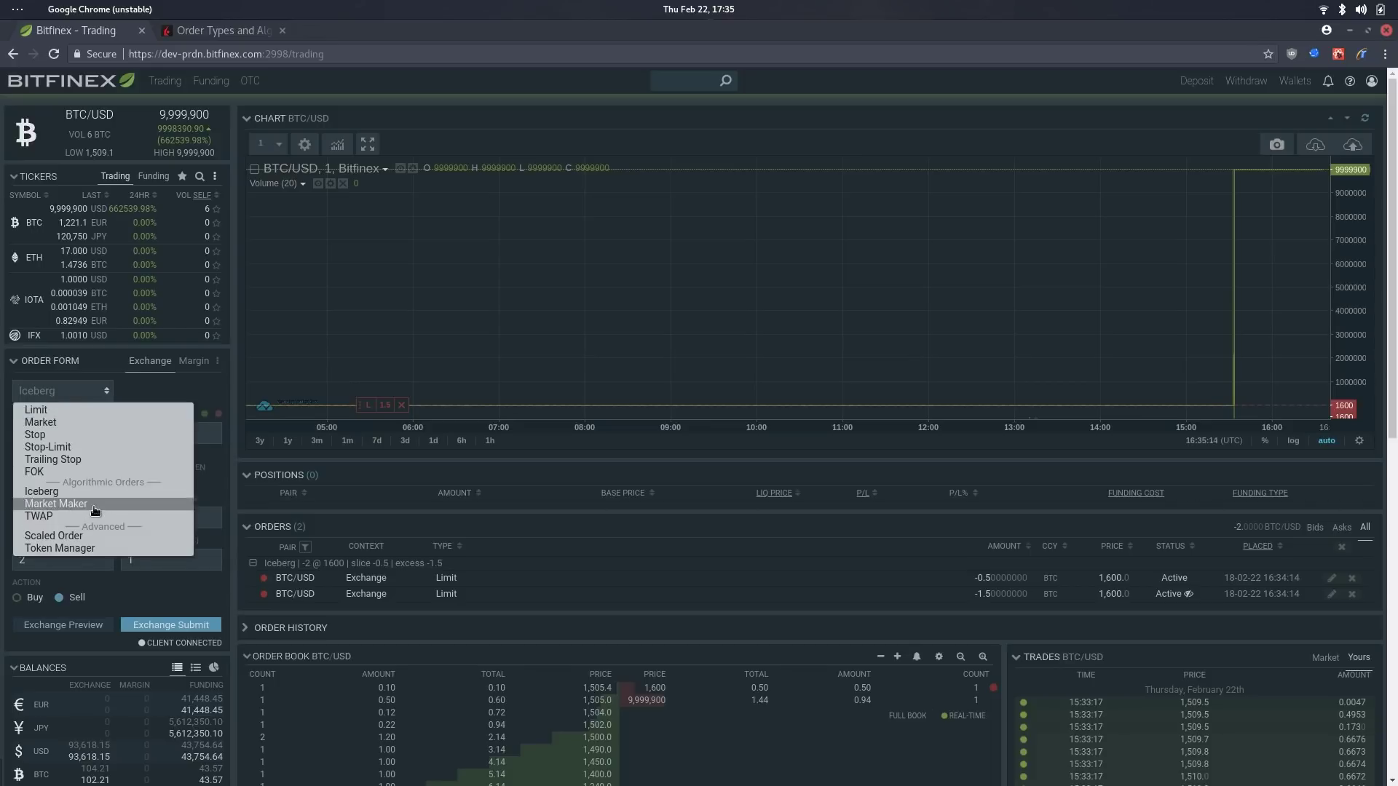
{"action": "left_click", "coordinate": [95, 506]}
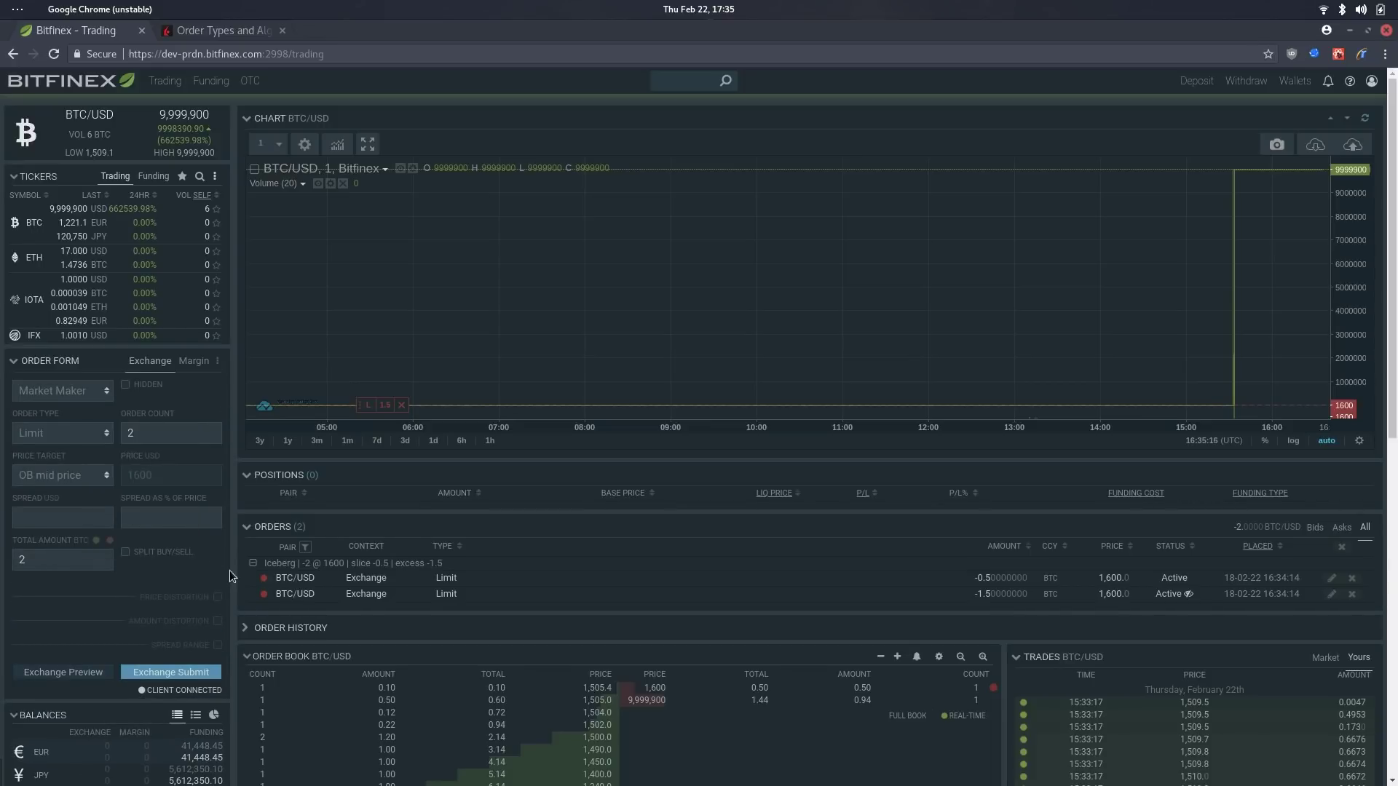
Set the Market Maker order count to 10, keeping OB mid price as the target.
{"action": "left_click", "coordinate": [166, 431]}
{"action": "scroll", "coordinate": [226, 558], "scroll_direction": "down", "scroll_amount": 2}
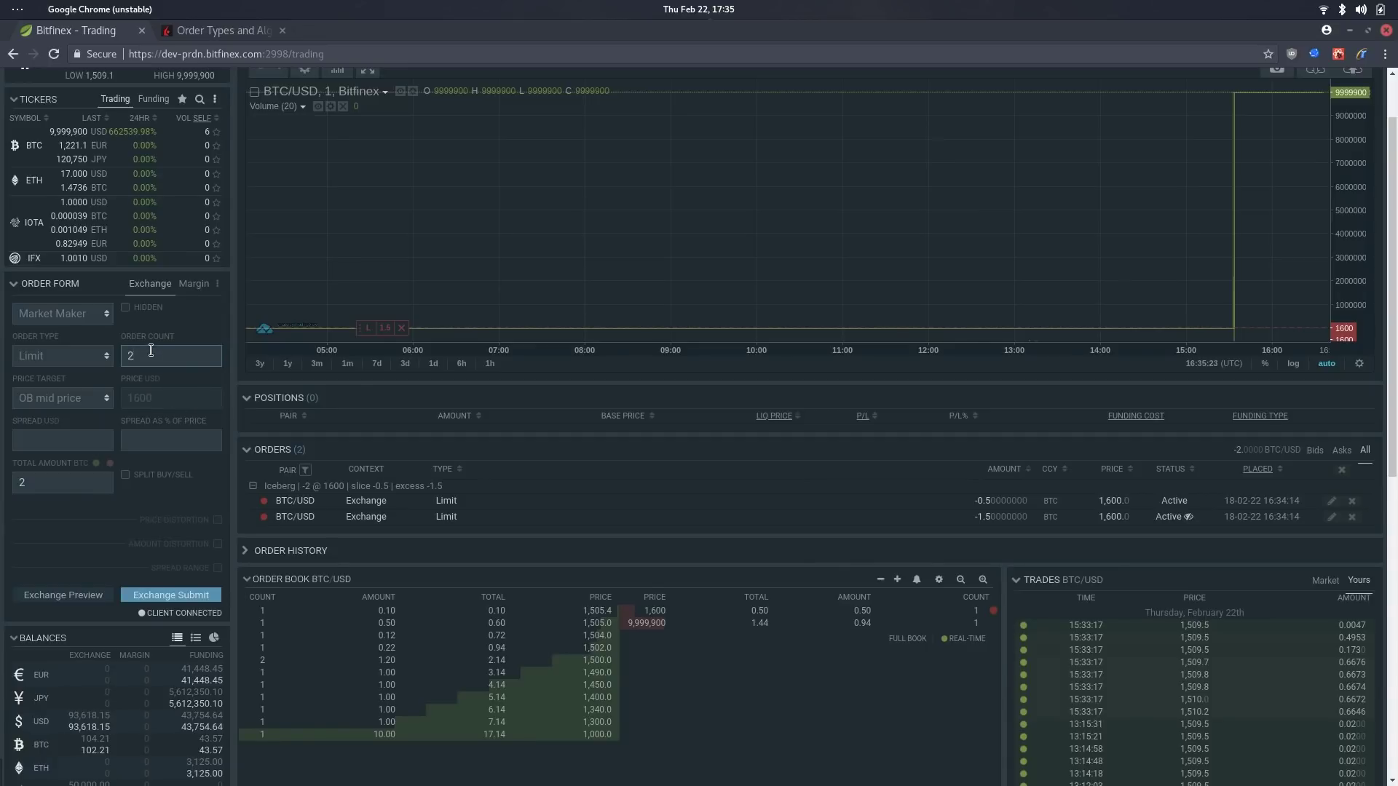
{"action": "left_click", "coordinate": [91, 443]}
{"action": "double_click", "coordinate": [149, 357]}
{"action": "type", "text": "10"}
{"action": "scroll", "coordinate": [110, 415], "scroll_direction": "down", "scroll_amount": 3}
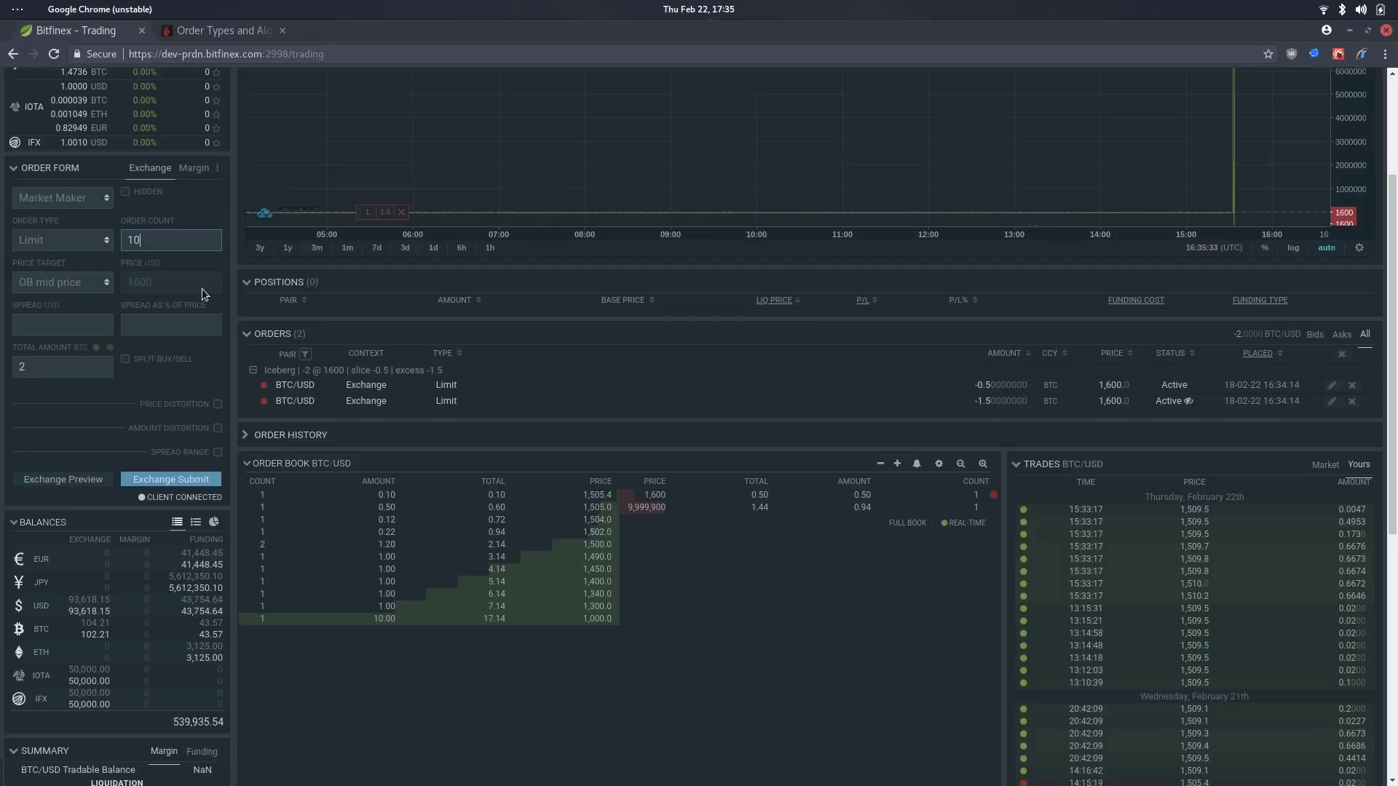
{"action": "left_click", "coordinate": [62, 290]}
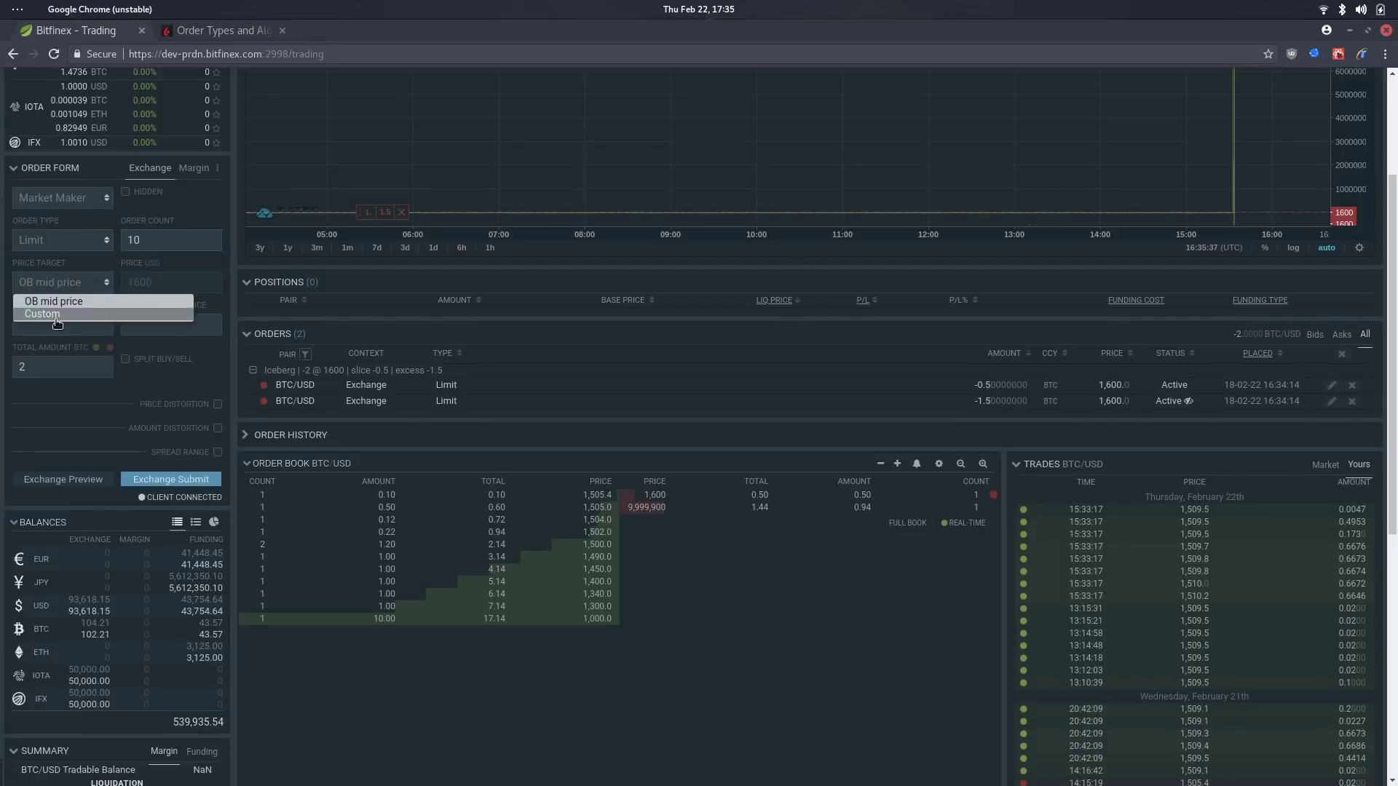
{"action": "left_click", "coordinate": [44, 300]}
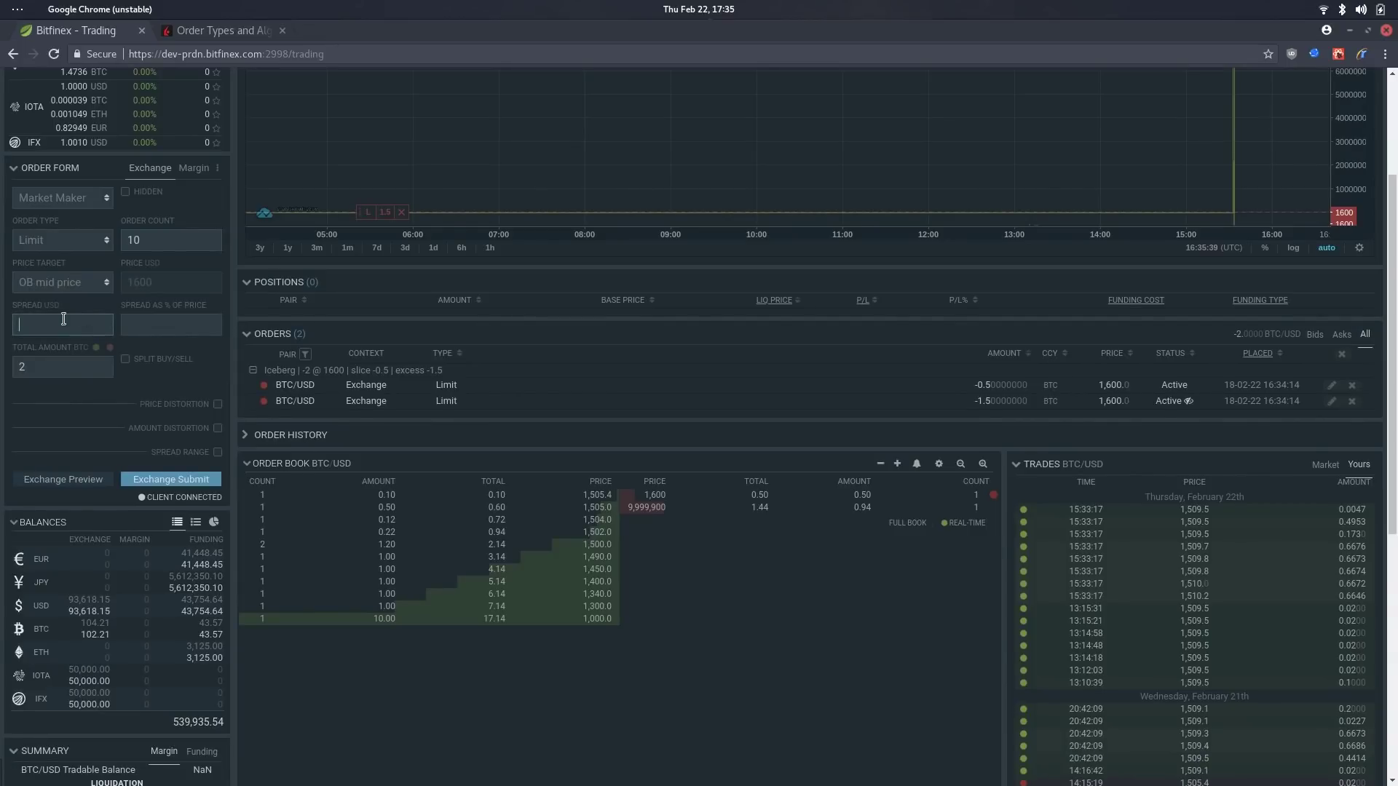
Enable a 20–200 USD spread range and 10% price and amount distortion.
{"action": "left_click", "coordinate": [220, 453]}
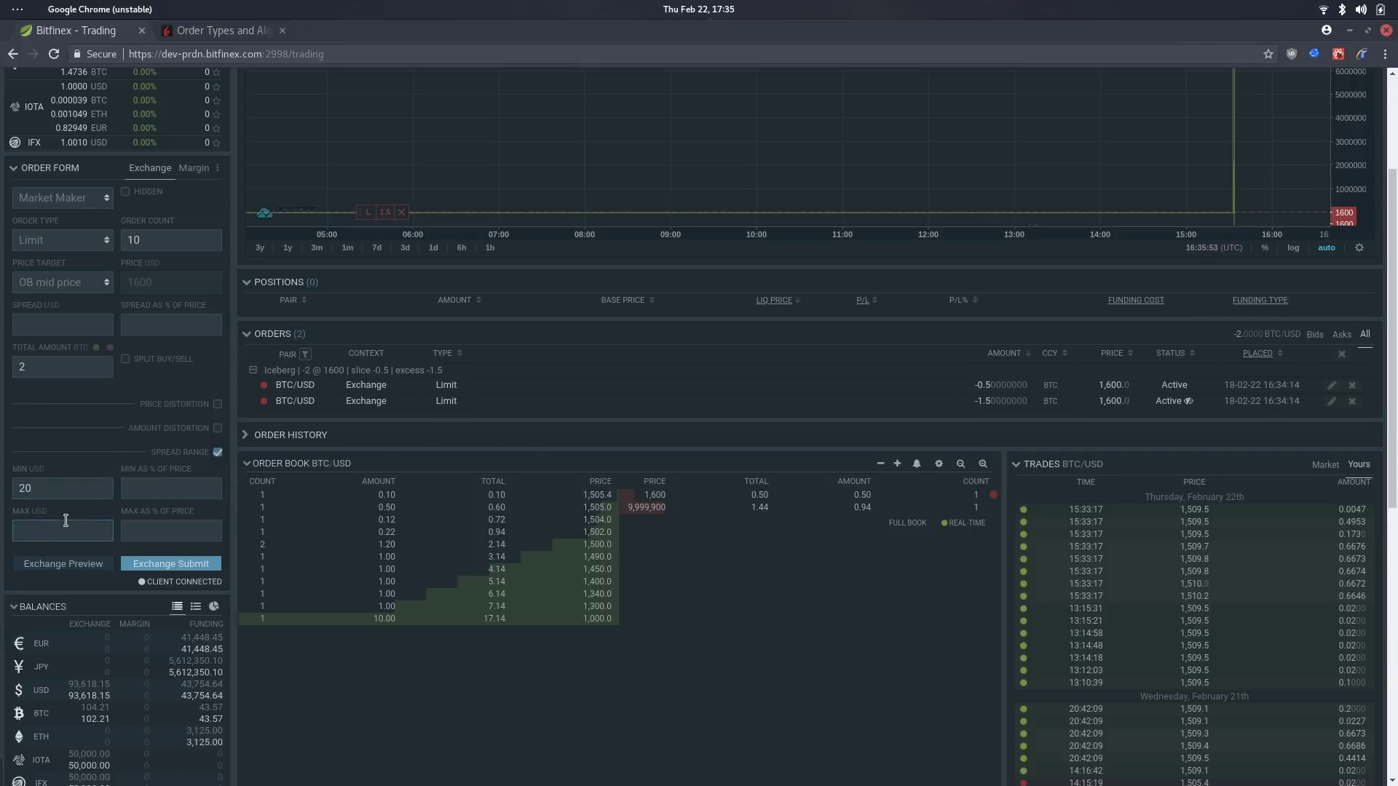
{"action": "type", "text": "200"}
{"action": "left_click", "coordinate": [217, 404]}
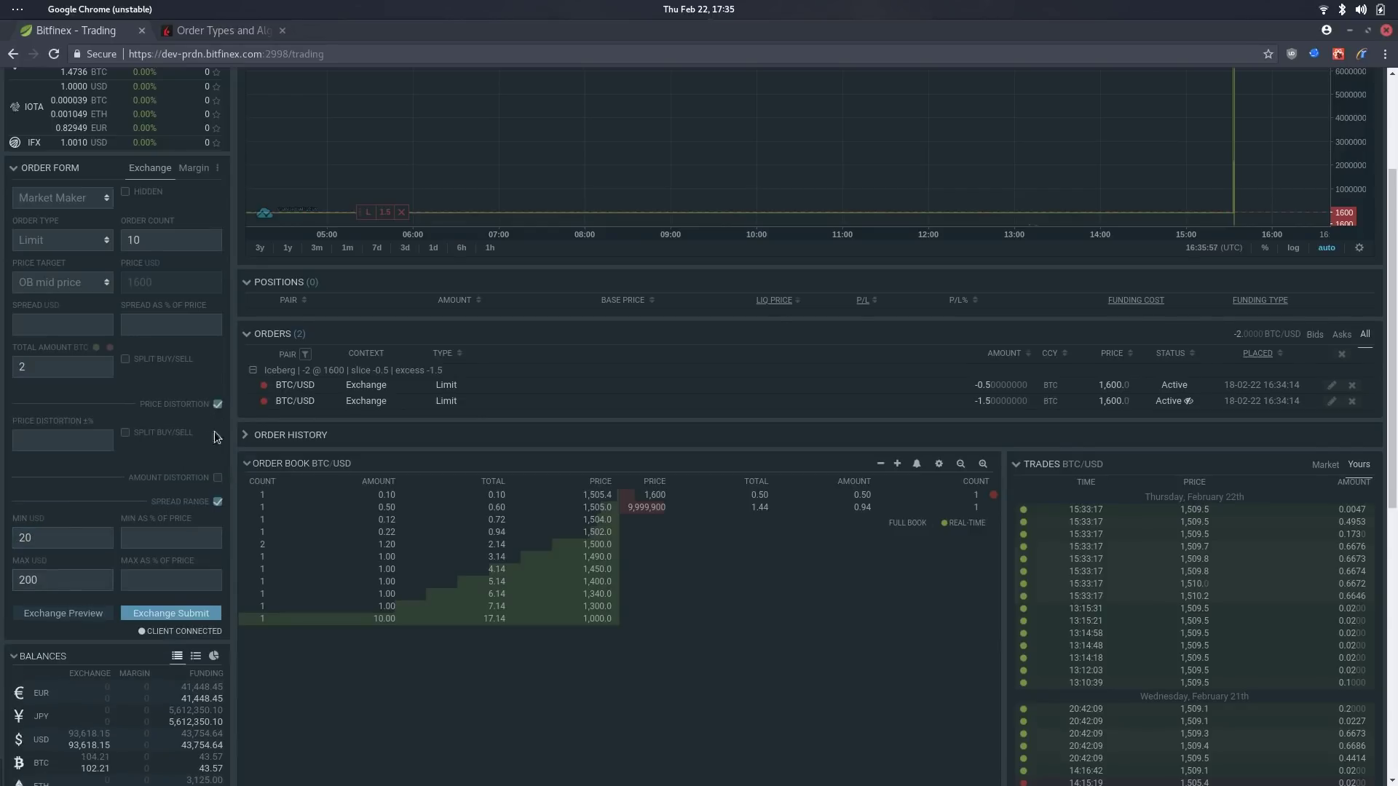
{"action": "left_click", "coordinate": [217, 477]}
{"action": "left_click", "coordinate": [53, 437]}
{"action": "type", "text": "10"}
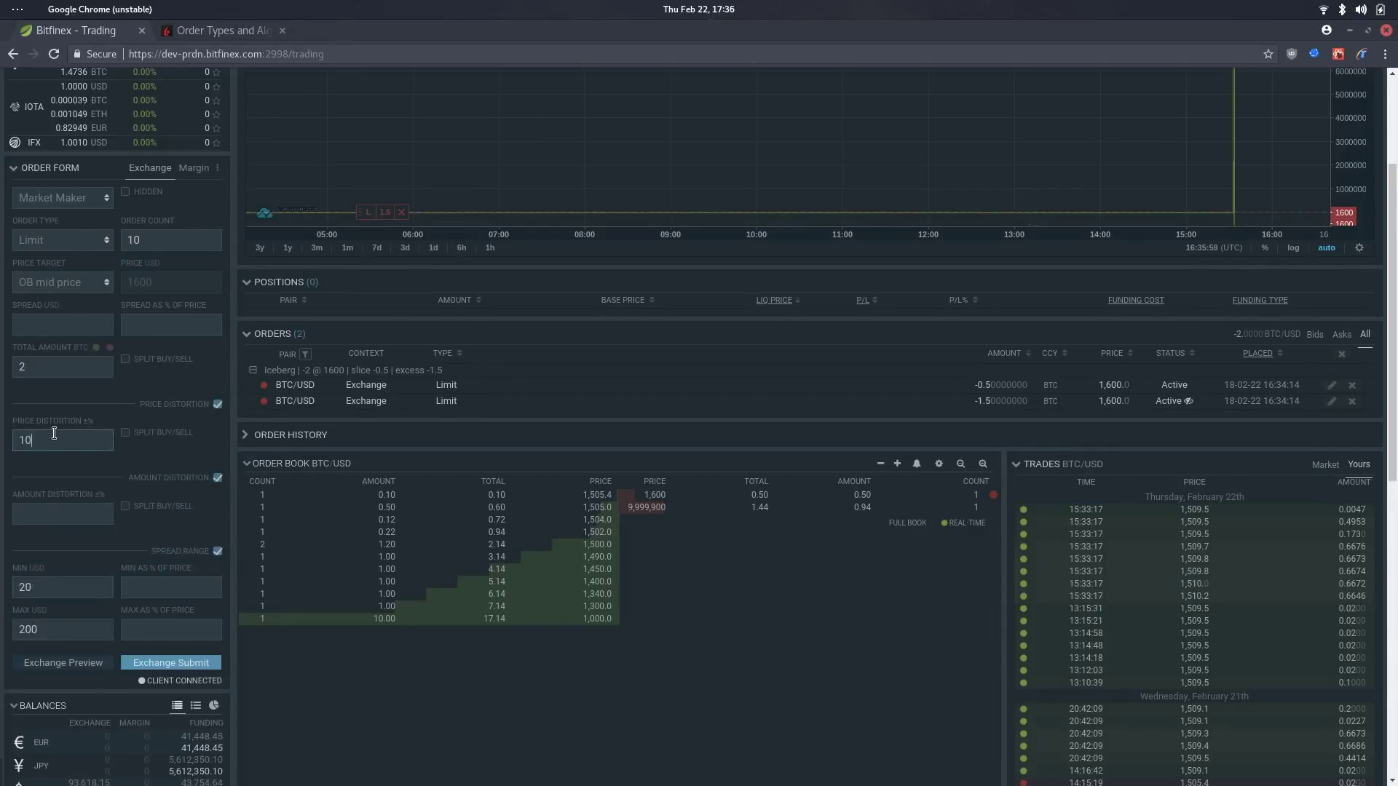
{"action": "left_click", "coordinate": [46, 505]}
{"action": "type", "text": "10"}
Try splitting the total into separate buy and sell amounts, then turn splitting back off.
{"action": "left_click", "coordinate": [158, 359]}
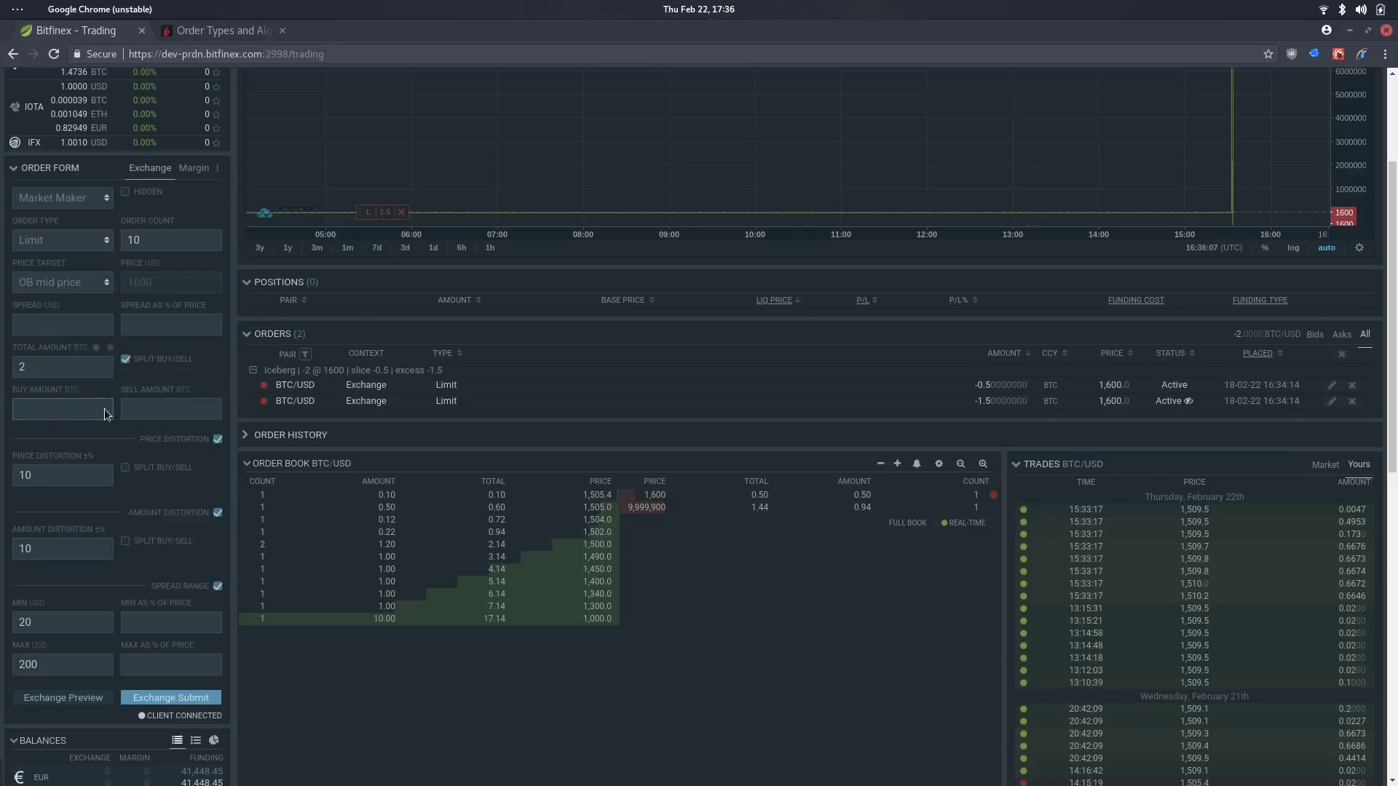
{"action": "left_click", "coordinate": [61, 412]}
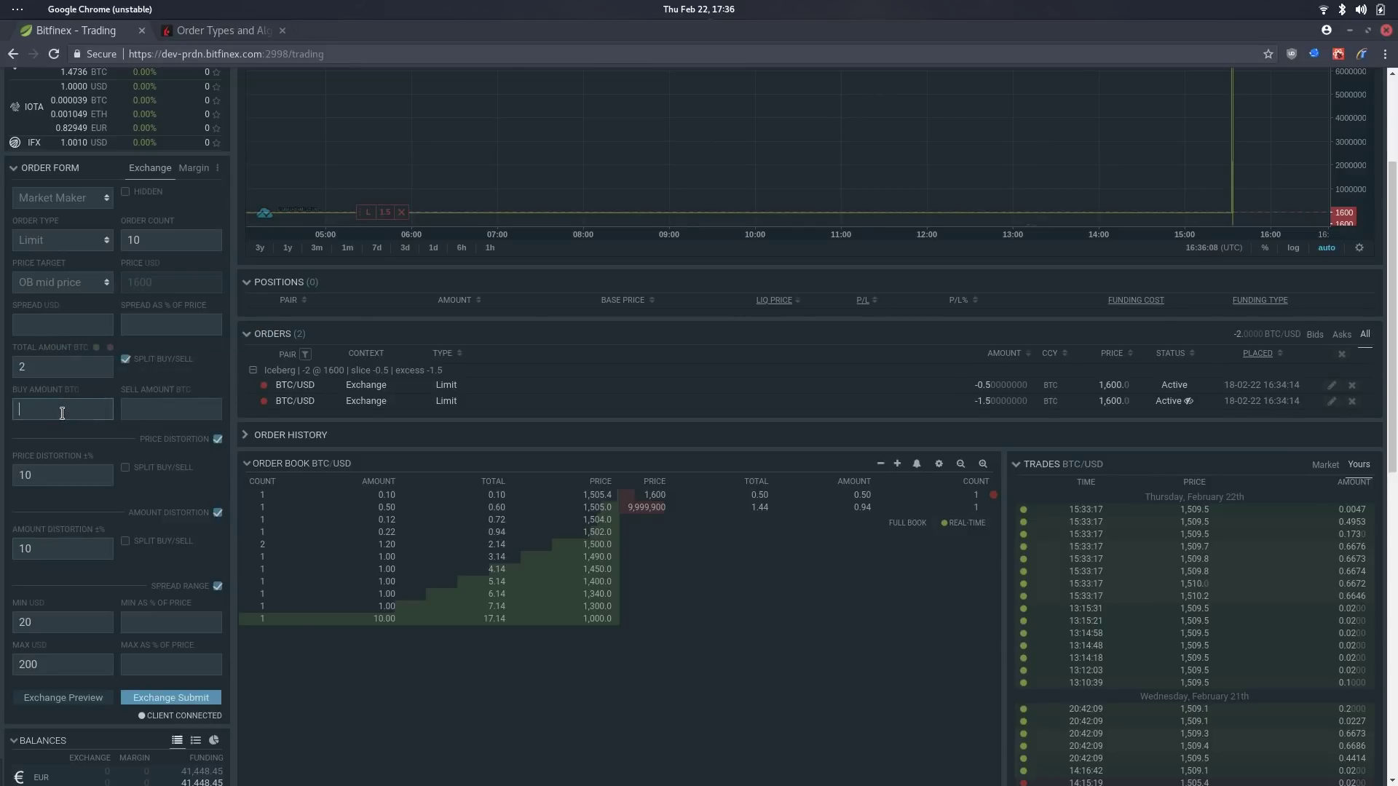
{"action": "left_click", "coordinate": [179, 417]}
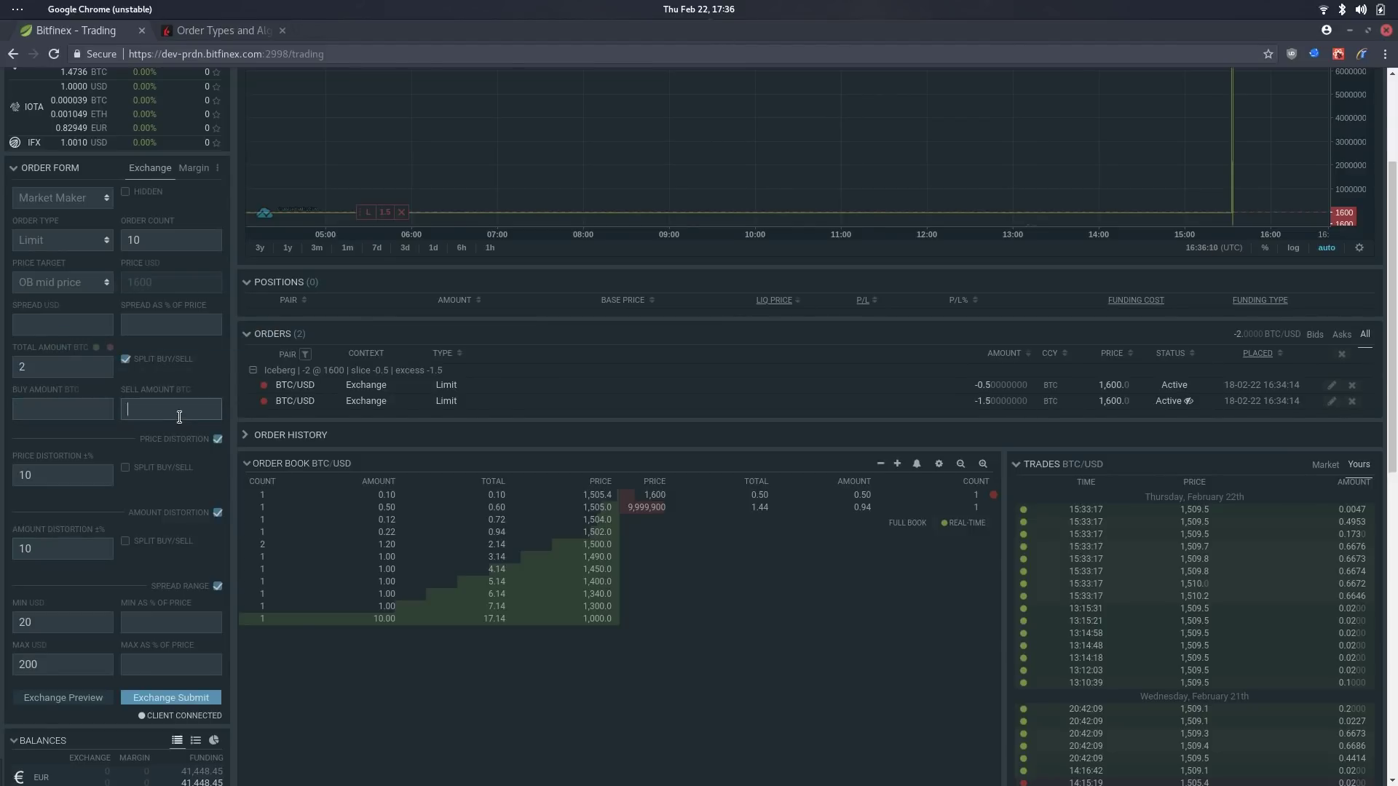
{"action": "left_click", "coordinate": [149, 361]}
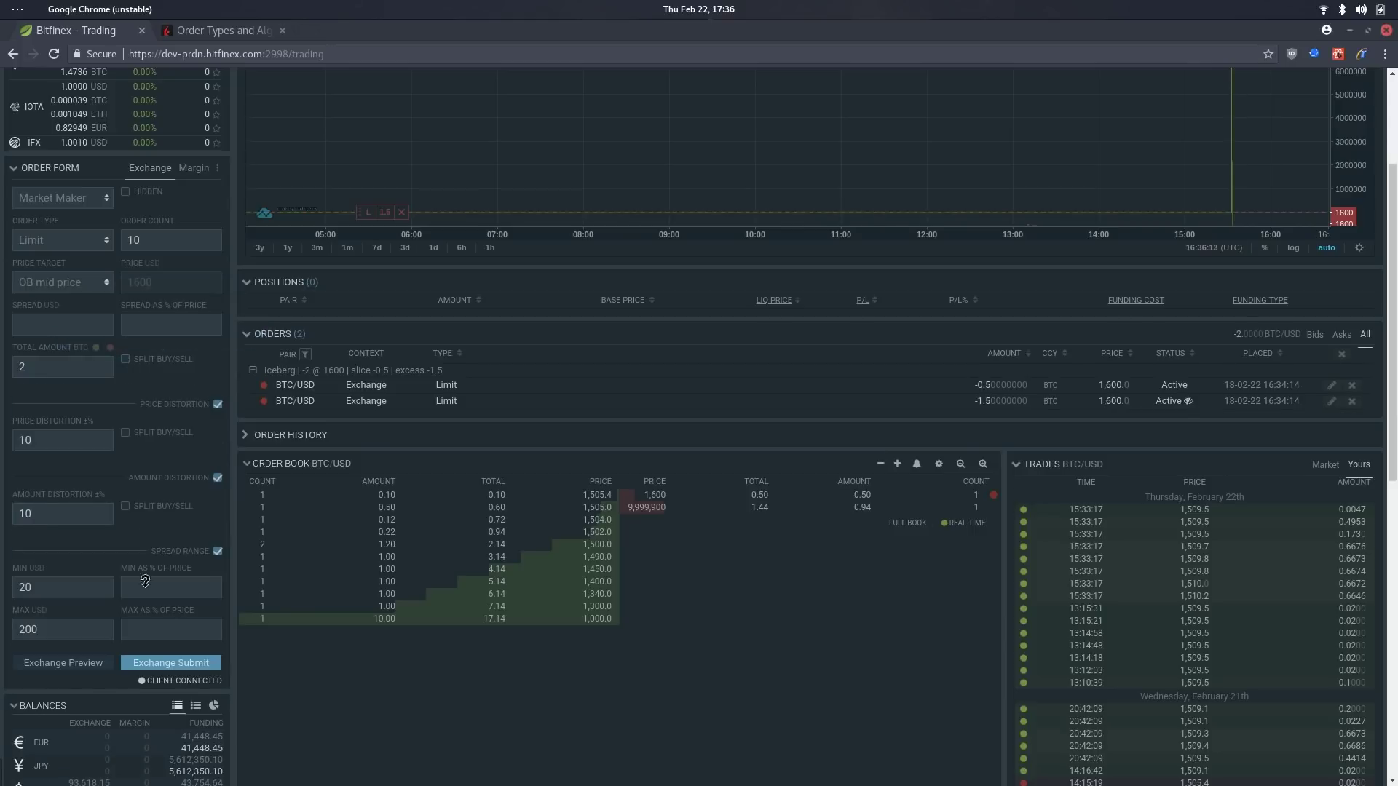
Preview the ten orders: five sells 1,652.7–1,561.4 and five buys 1,544.1–1,452.7.
{"action": "left_click", "coordinate": [67, 662]}
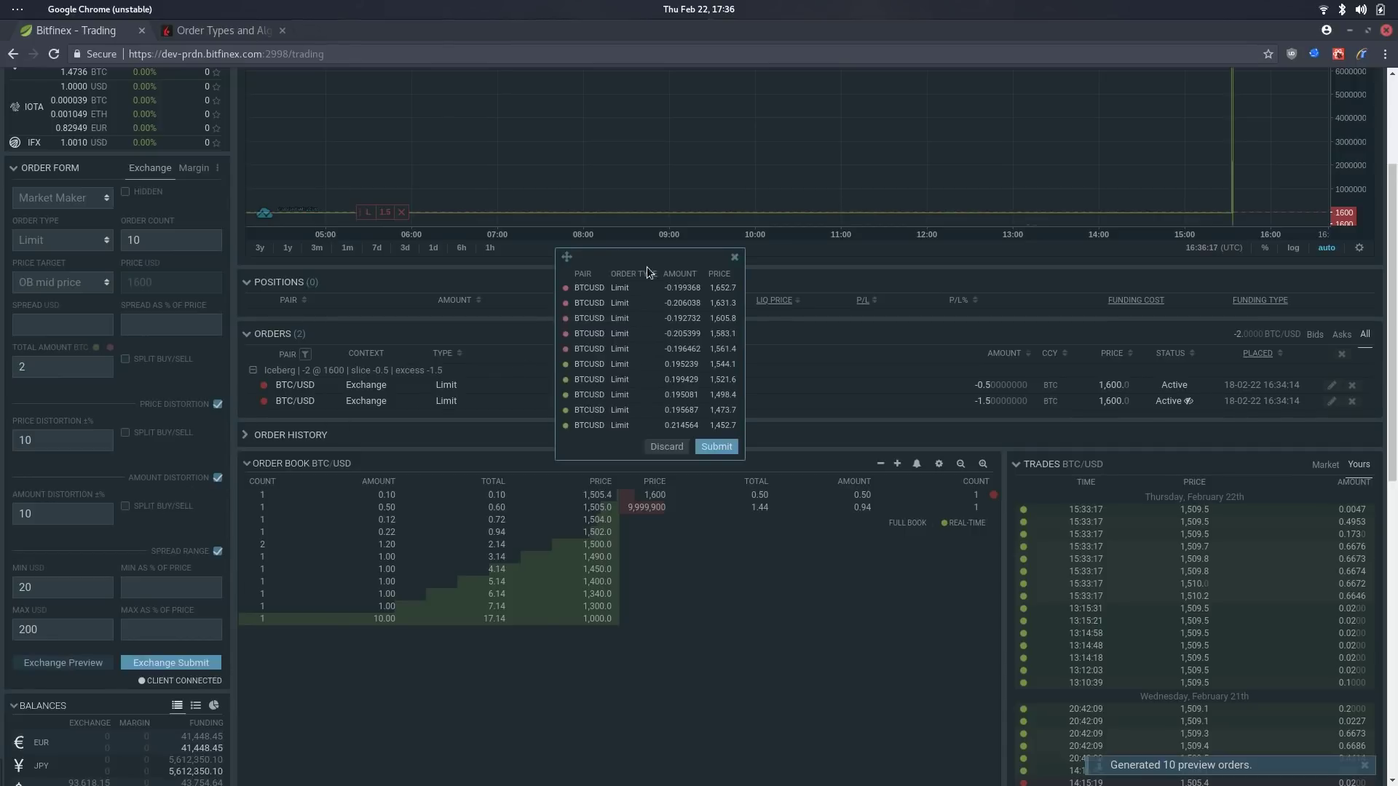
{"action": "left_click_drag", "start_coordinate": [663, 262], "coordinate": [432, 257]}
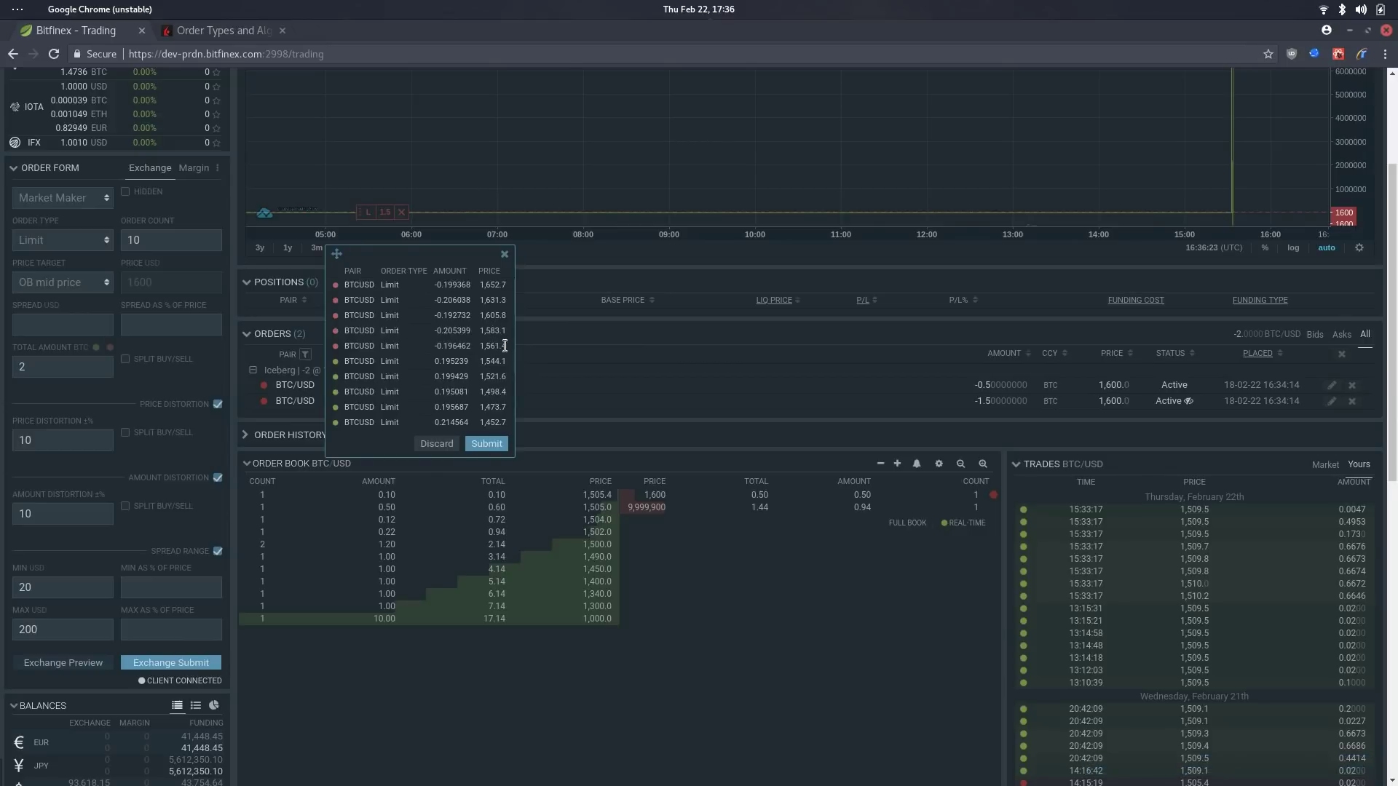
{"action": "double_click", "coordinate": [495, 287]}
{"action": "left_click_drag", "start_coordinate": [500, 352], "coordinate": [522, 380]}
{"action": "left_click", "coordinate": [512, 383]}
{"action": "left_click", "coordinate": [502, 347]}
Submit the Market Maker order, adding its ten BTC/USD limit orders to the table.
{"action": "left_click", "coordinate": [487, 444]}
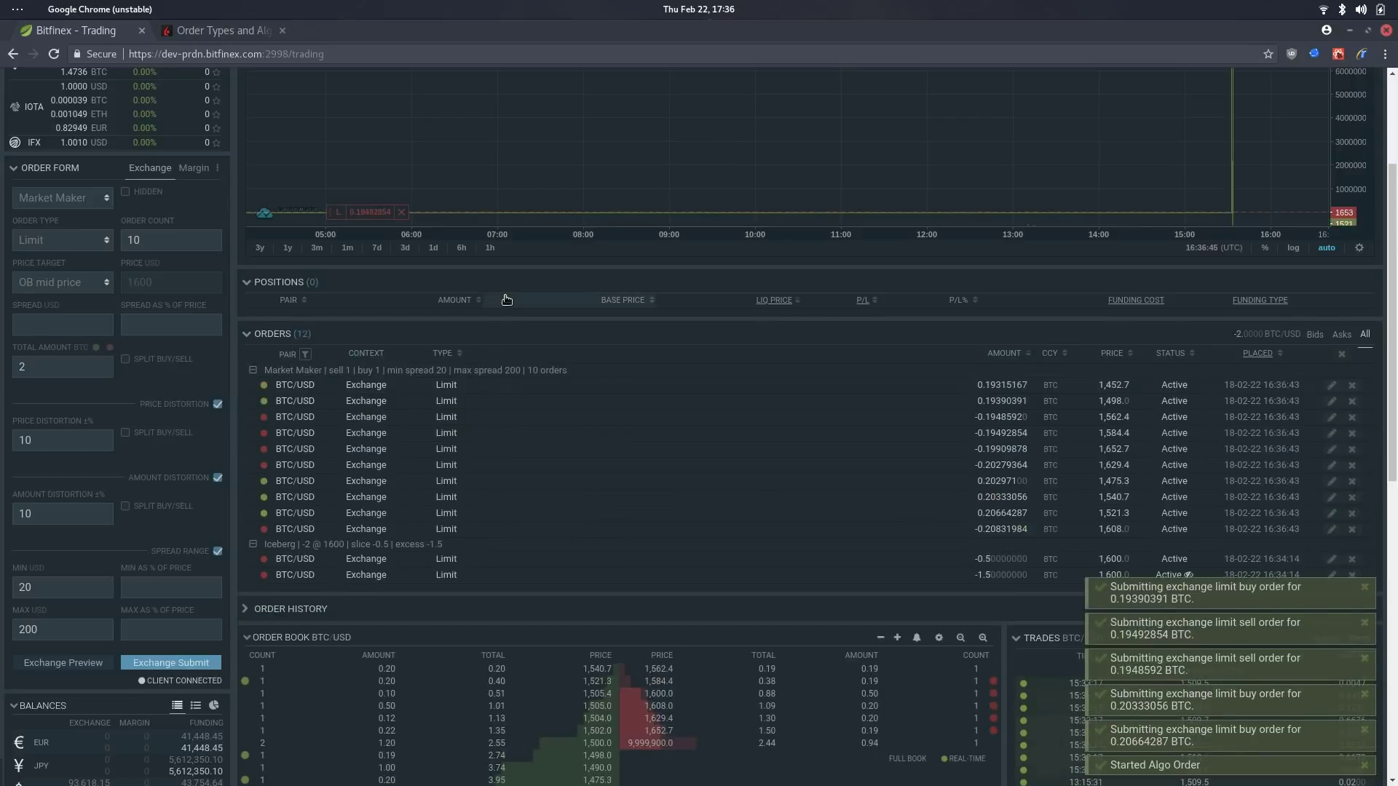
{"action": "scroll", "coordinate": [702, 474], "scroll_direction": "down", "scroll_amount": 4}
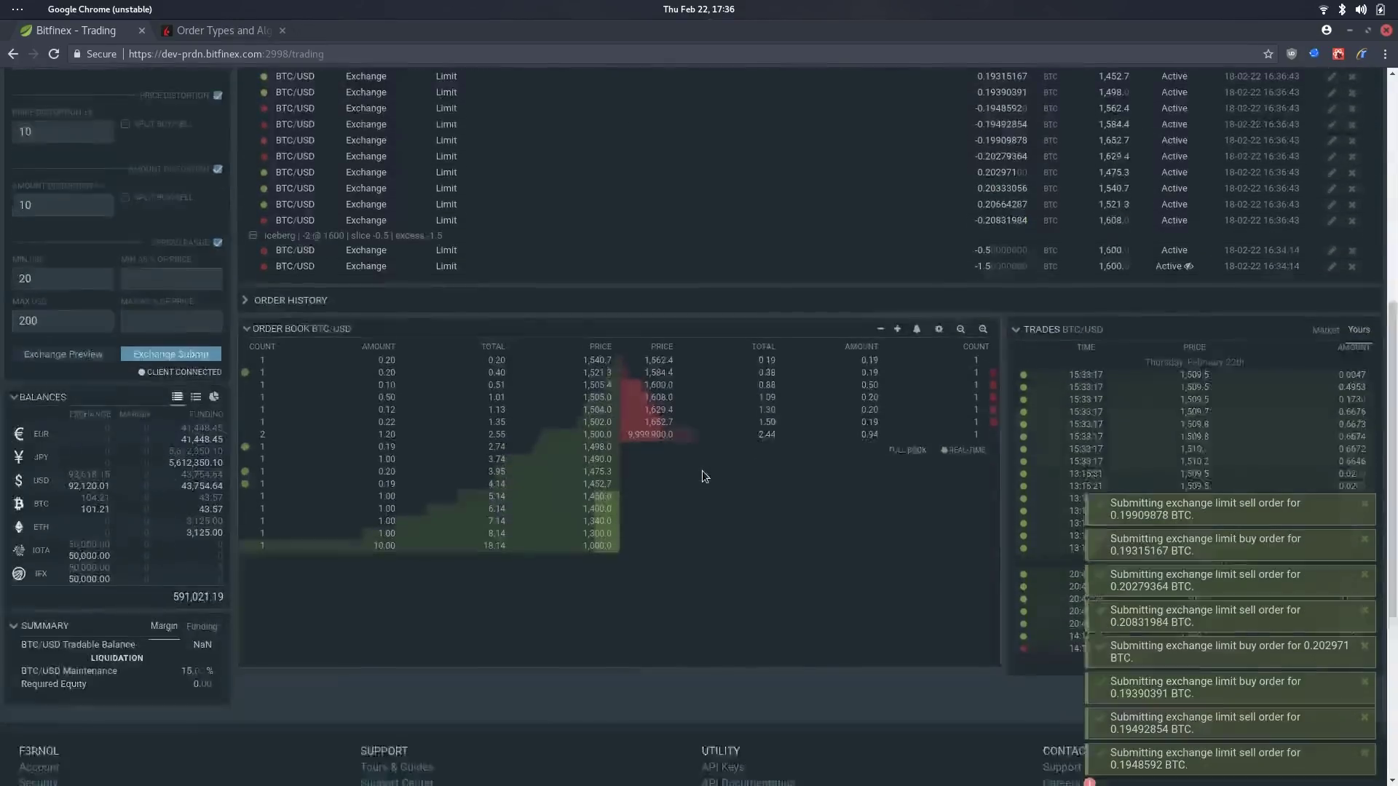
{"action": "scroll", "coordinate": [701, 474], "scroll_direction": "up", "scroll_amount": 2}
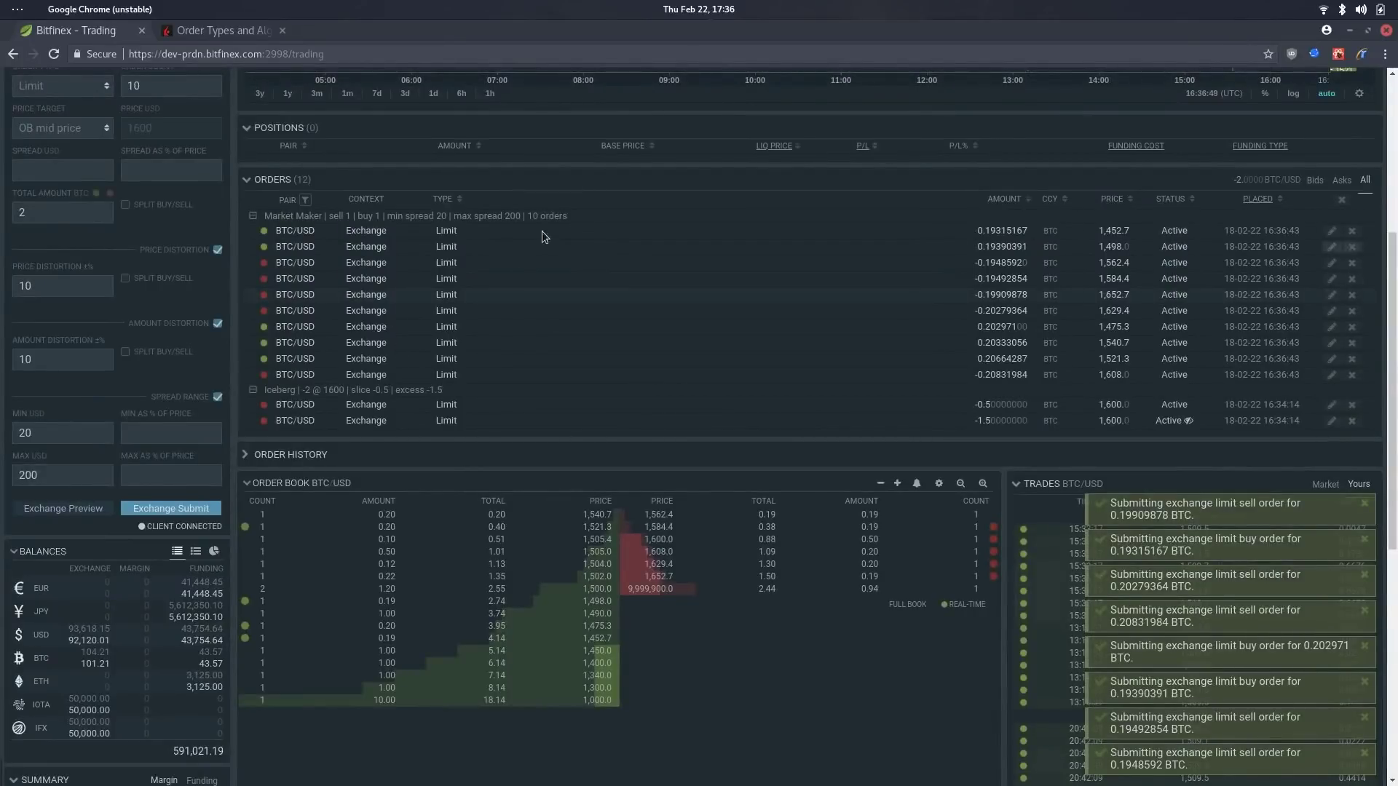
Collapse the Market Maker and Iceberg order groups and bring up the order types.
{"action": "left_click", "coordinate": [253, 217]}
{"action": "left_click", "coordinate": [252, 232]}
{"action": "scroll", "coordinate": [77, 202], "scroll_direction": "up", "scroll_amount": 2}
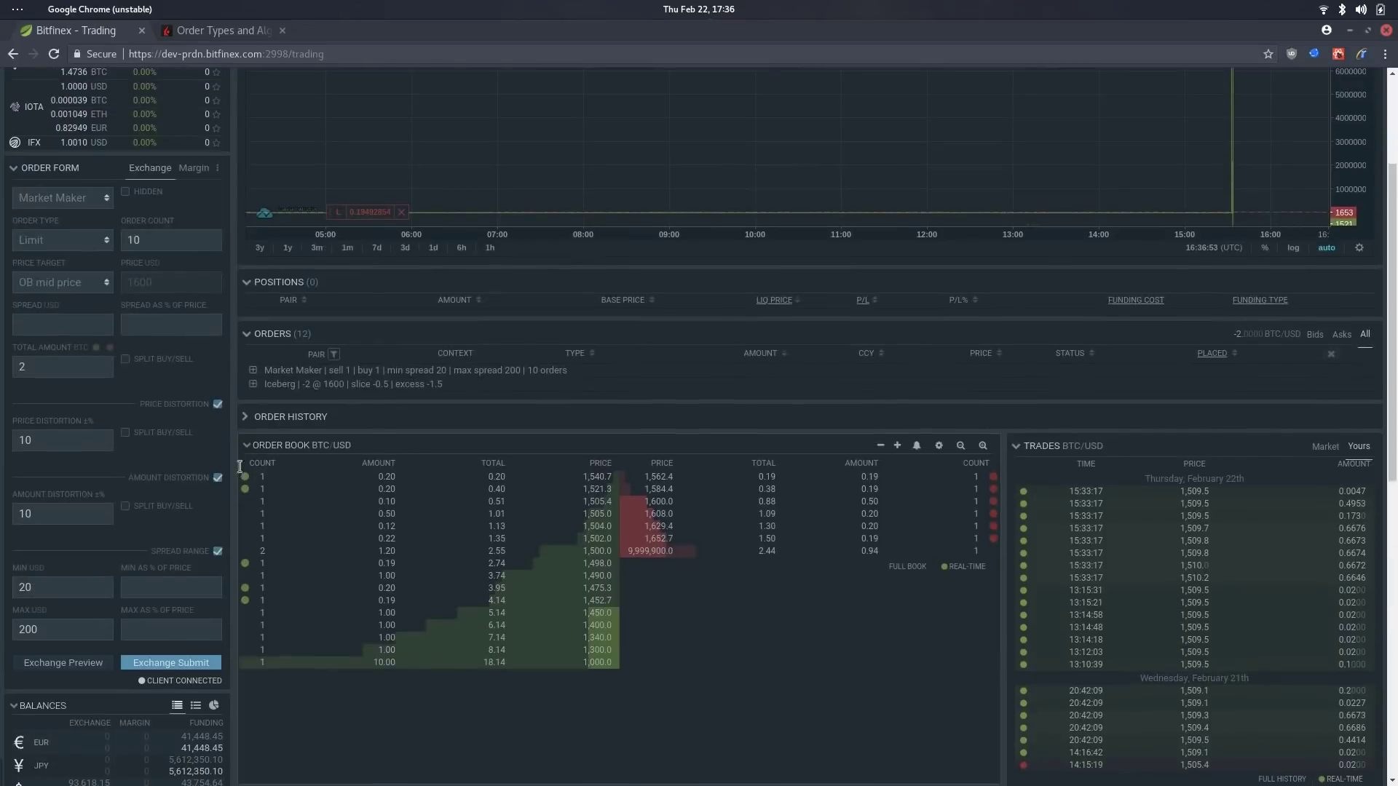
{"action": "left_click", "coordinate": [77, 204]}
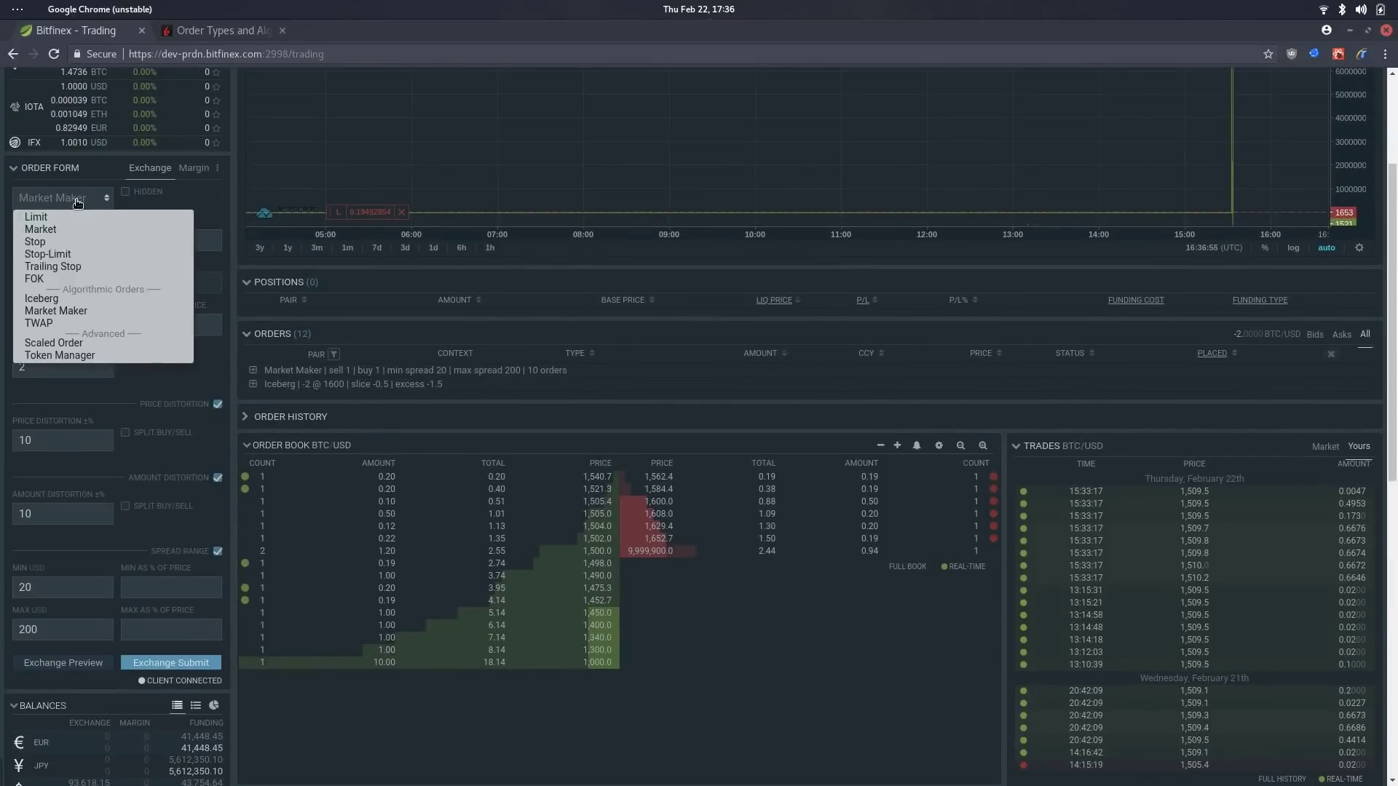
Switch the form to TWAP and re-expand the Iceberg and Market Maker groups.
{"action": "left_click", "coordinate": [91, 324]}
{"action": "left_click", "coordinate": [252, 384]}
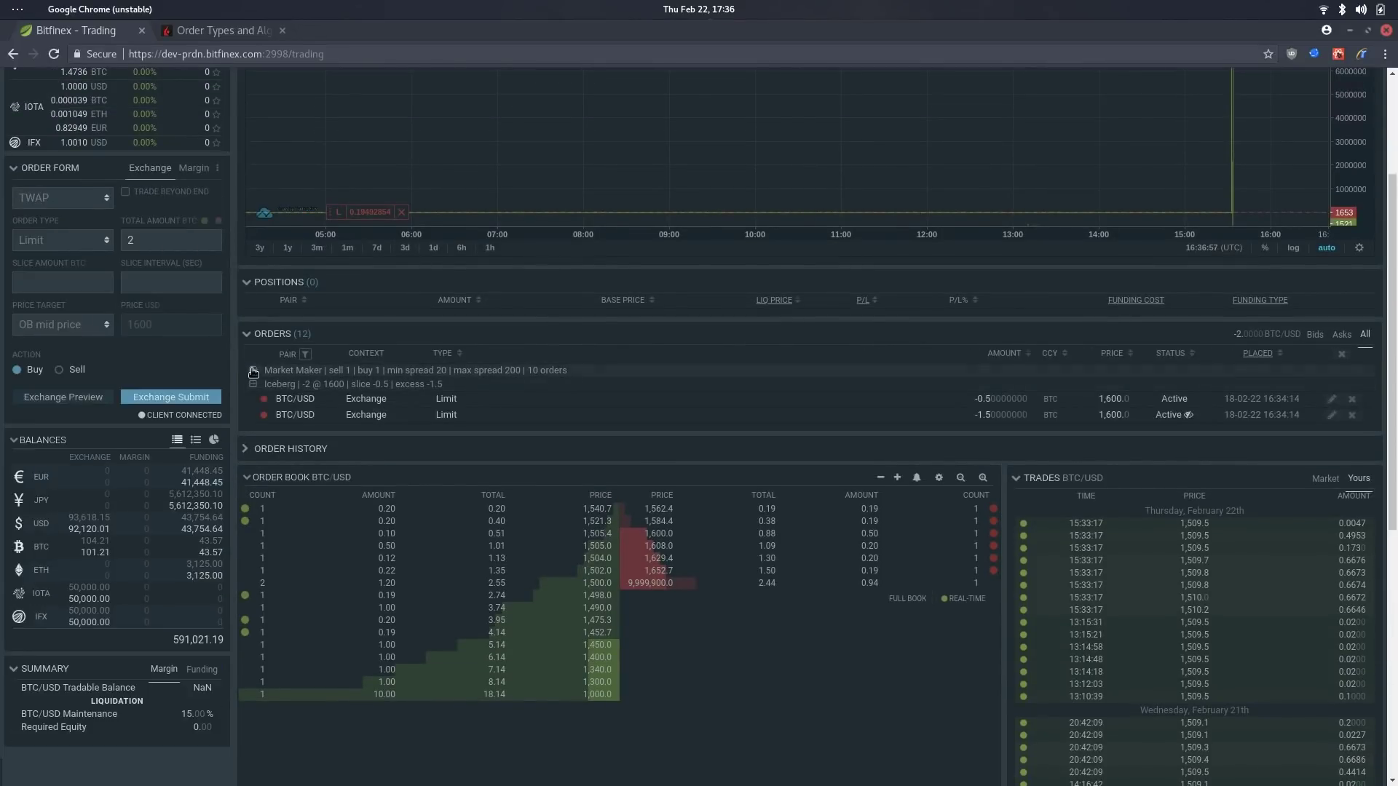
{"action": "left_click", "coordinate": [253, 371]}
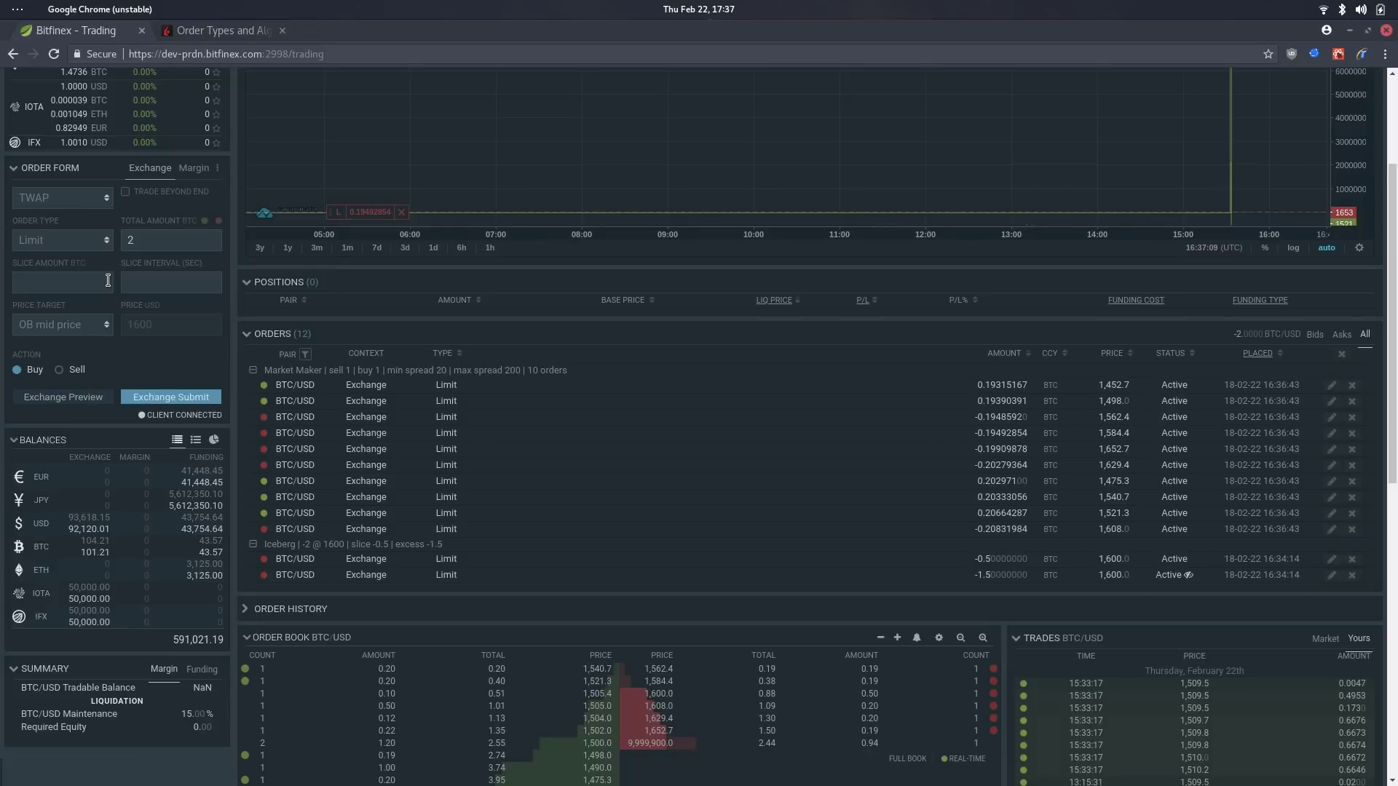
Set TWAP slice amount 0.2 BTC, slice interval 10 seconds and price target Last trade price.
{"action": "left_click", "coordinate": [108, 281]}
{"action": "left_click", "coordinate": [180, 284]}
{"action": "key", "text": "Tab"}
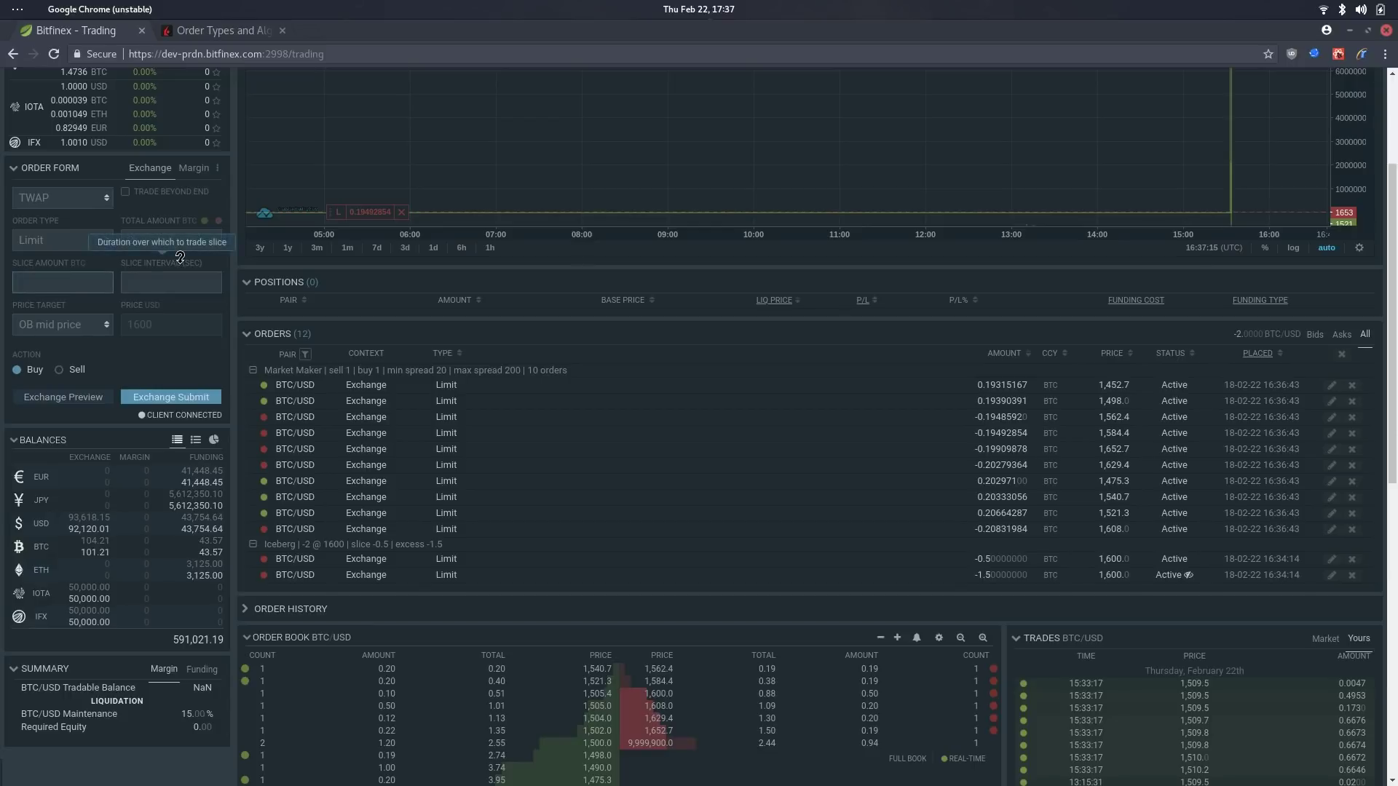
{"action": "left_click", "coordinate": [84, 275]}
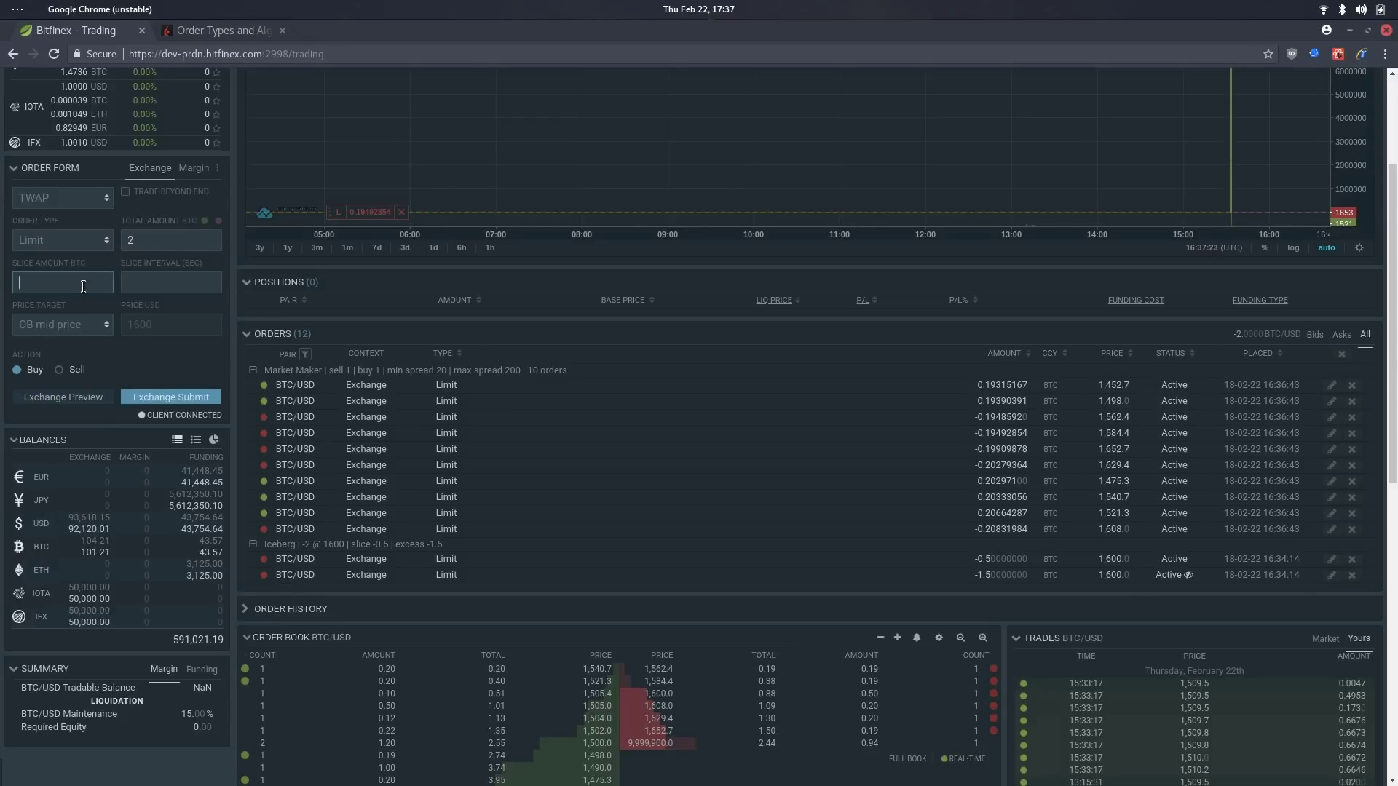
{"action": "type", "text": "0.2"}
{"action": "key", "text": "Tab"}
{"action": "type", "text": "10"}
{"action": "left_click", "coordinate": [95, 329]}
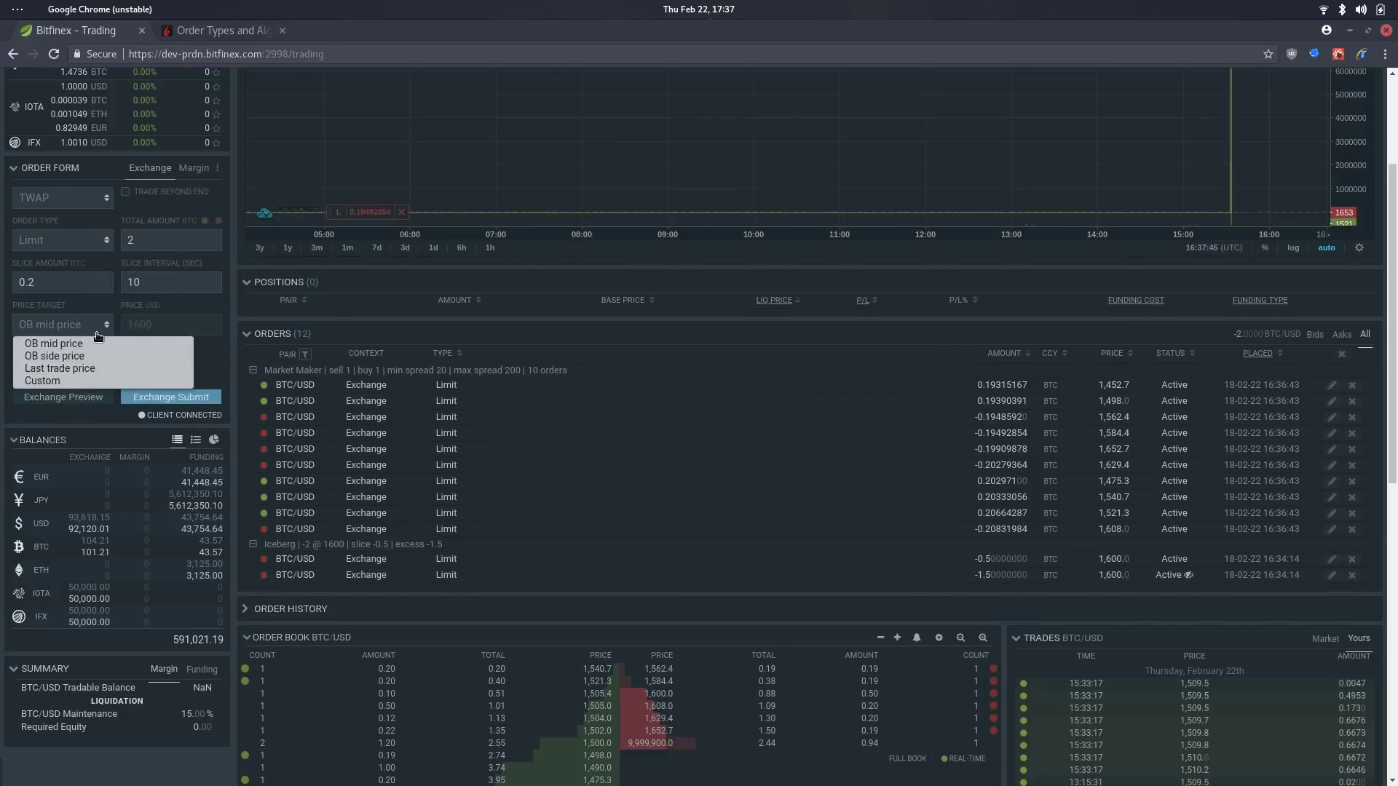
{"action": "left_click", "coordinate": [80, 369]}
Make the TWAP a sell, review its -0.2 slice orders at 9,999,900, and submit.
{"action": "left_click", "coordinate": [59, 370]}
{"action": "left_click", "coordinate": [75, 398]}
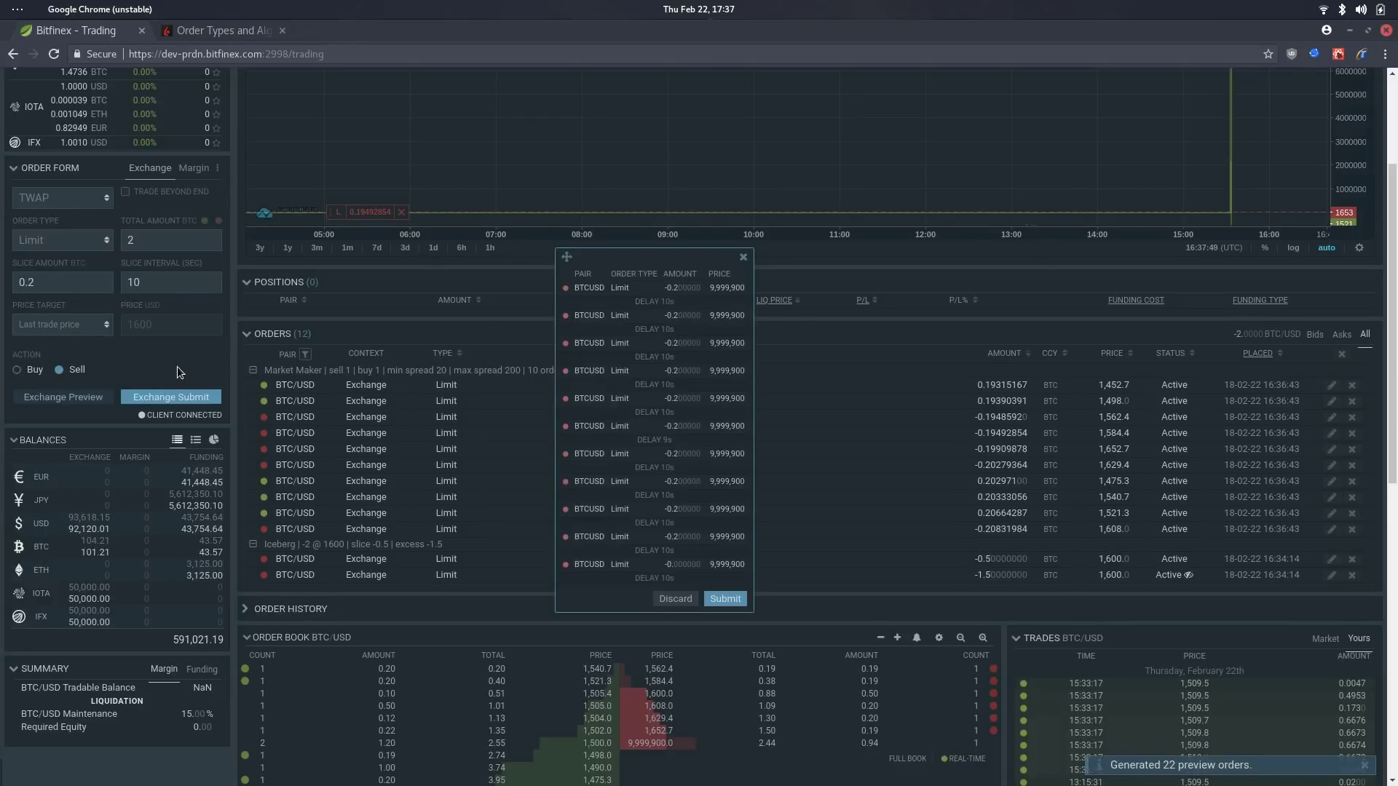
{"action": "left_click_drag", "start_coordinate": [636, 265], "coordinate": [472, 248]}
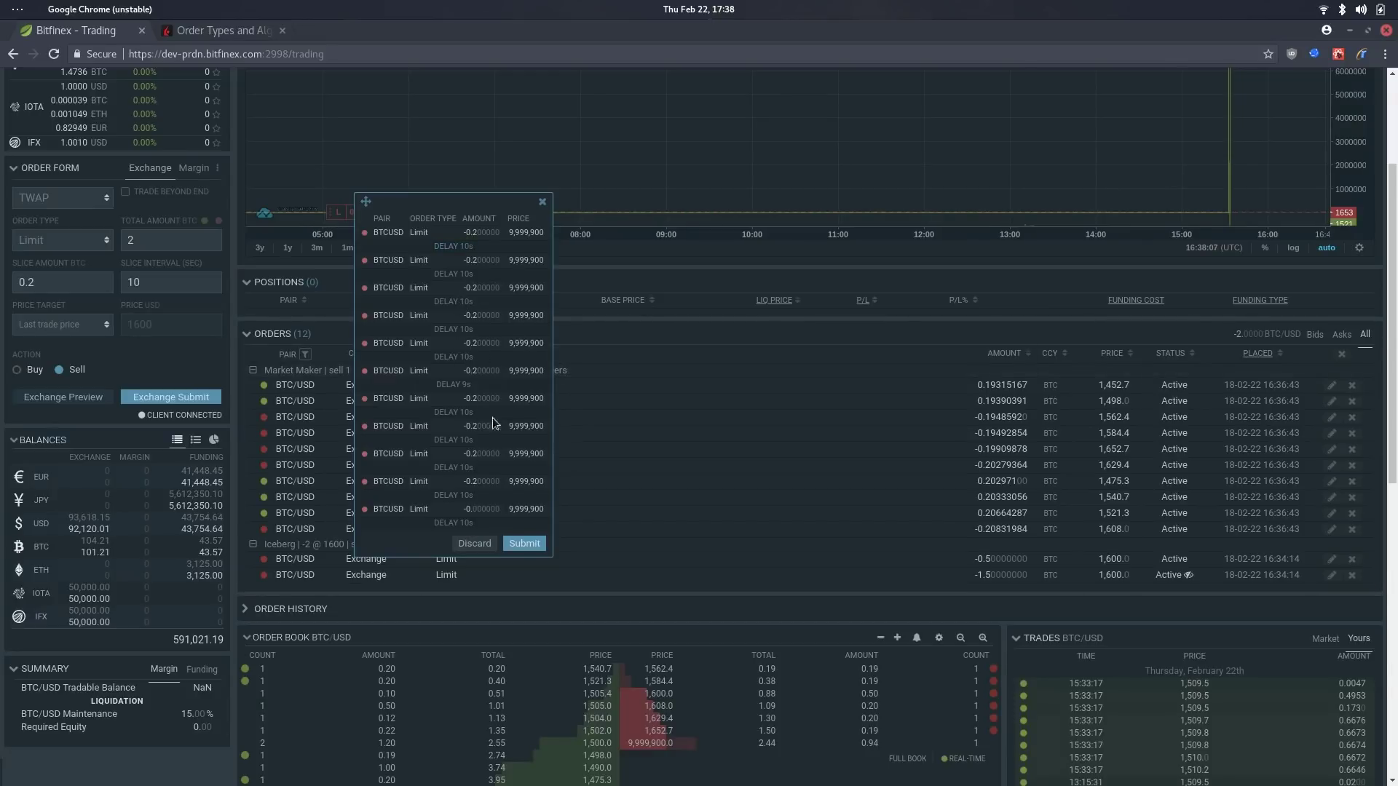
{"action": "left_click", "coordinate": [523, 546]}
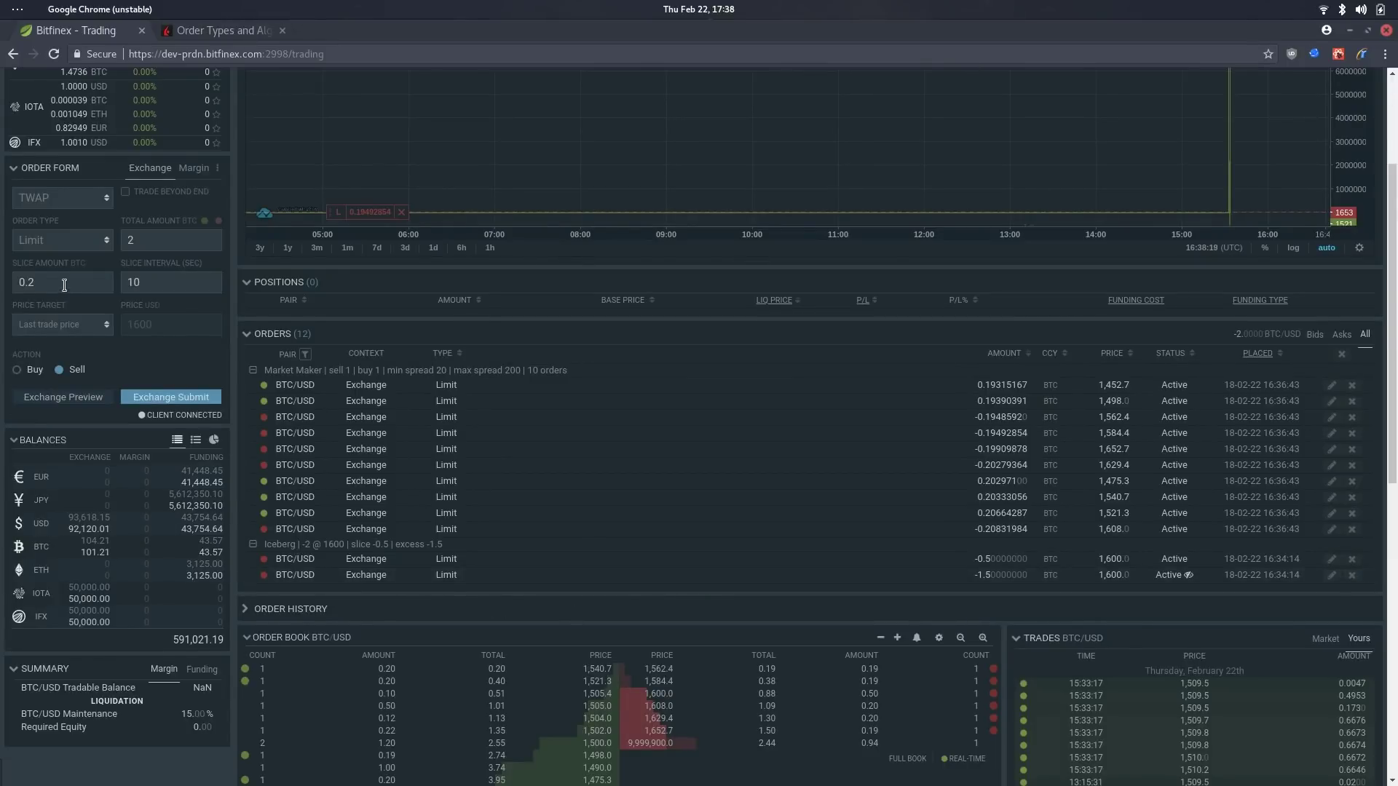
Scroll the orders table to check the TWAP's active -0.2 BTC/USD Limit sell at 9,999,900.
{"action": "left_click", "coordinate": [25, 290]}
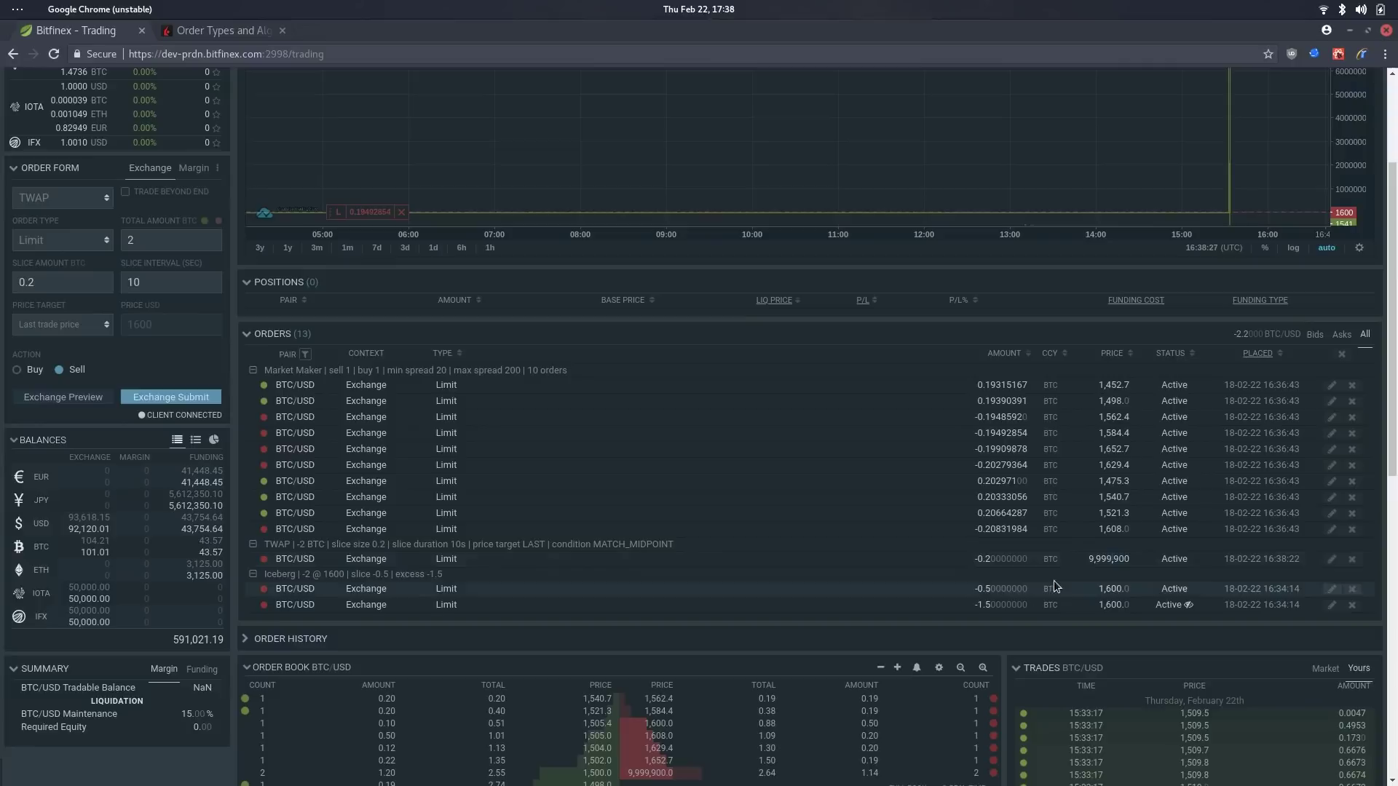
{"action": "scroll", "coordinate": [1055, 580], "scroll_direction": "down", "scroll_amount": 1}
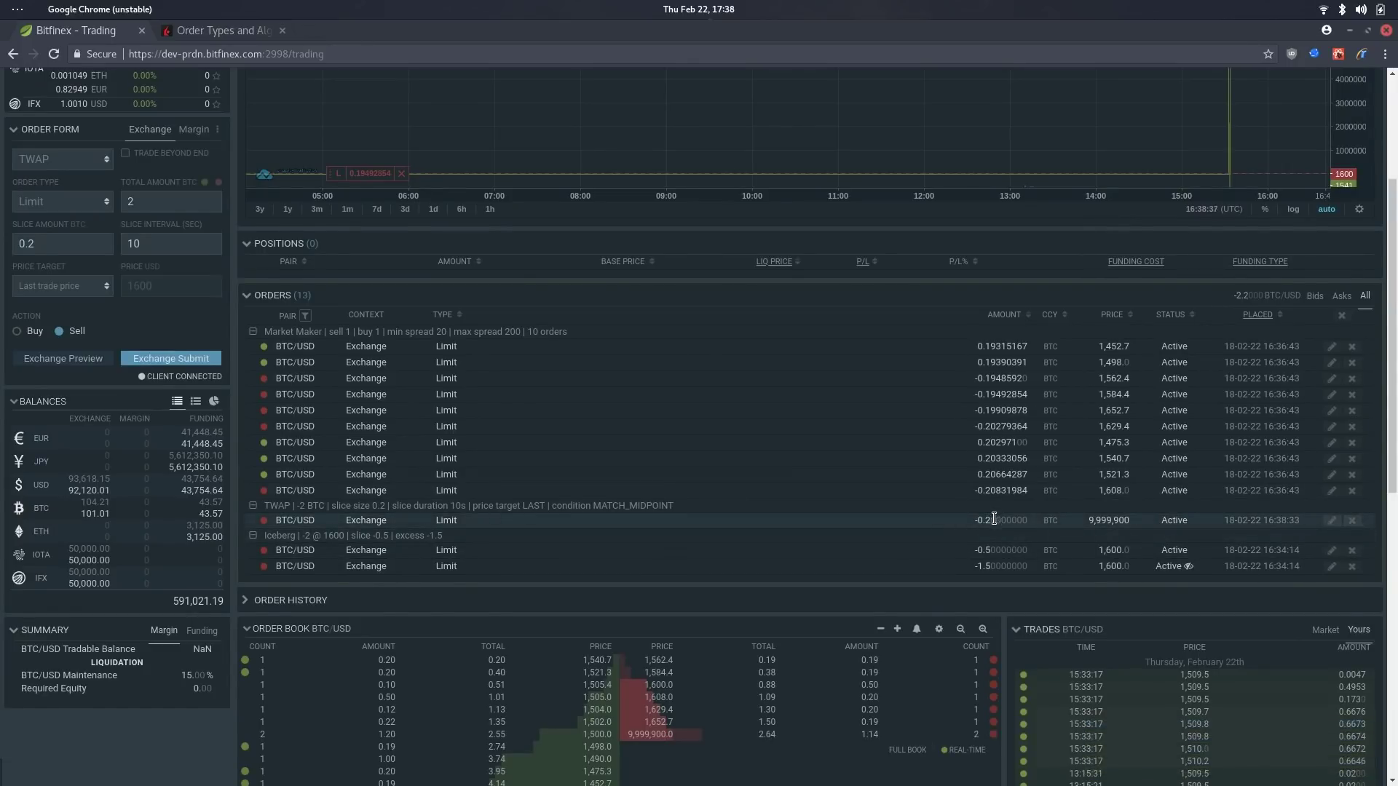
{"action": "scroll", "coordinate": [413, 549], "scroll_direction": "up", "scroll_amount": 1}
{"action": "scroll", "coordinate": [414, 548], "scroll_direction": "up", "scroll_amount": 1}
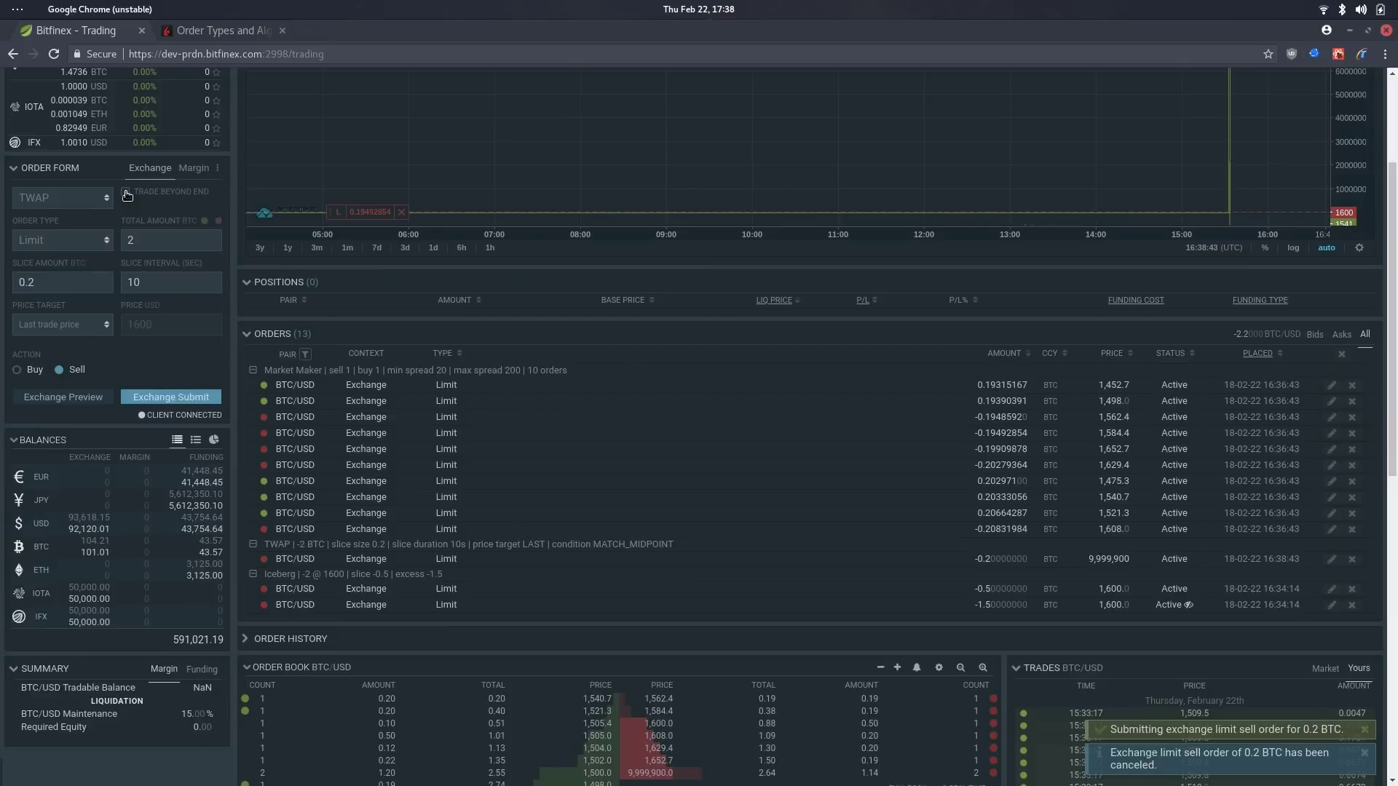
Set the TWAP form's price target to Custom.
{"action": "left_click", "coordinate": [116, 322]}
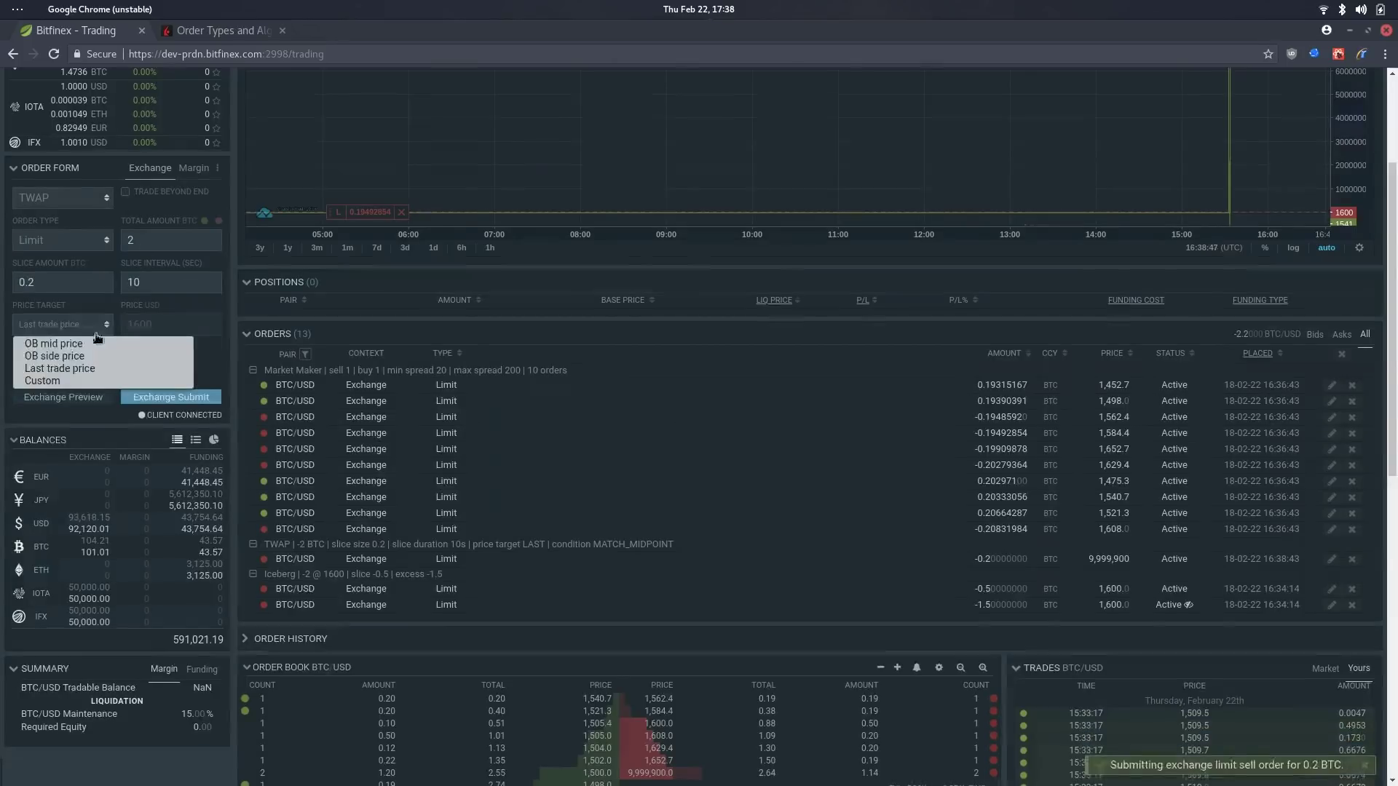
{"action": "left_click", "coordinate": [146, 335]}
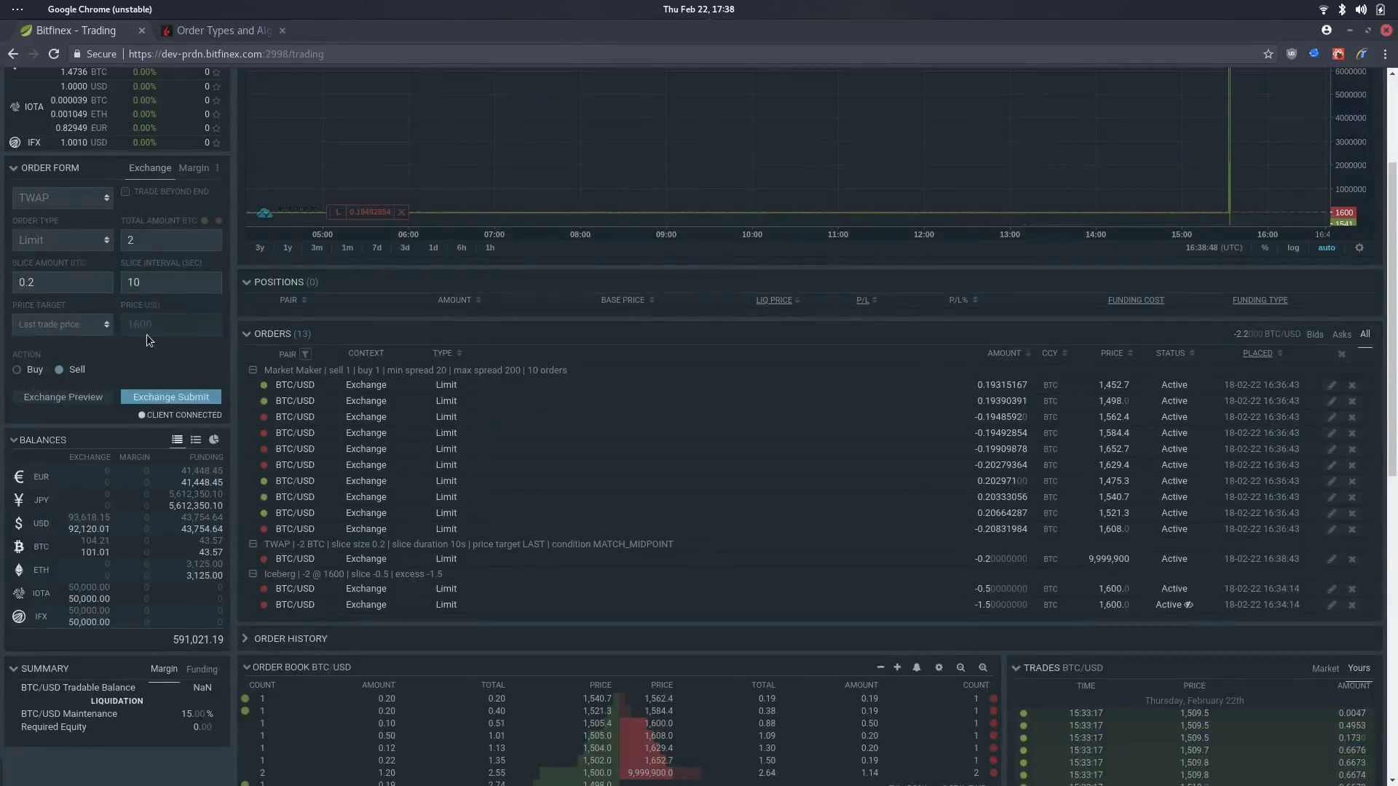
{"action": "left_click", "coordinate": [93, 331]}
{"action": "left_click", "coordinate": [99, 321]}
{"action": "left_click", "coordinate": [80, 329]}
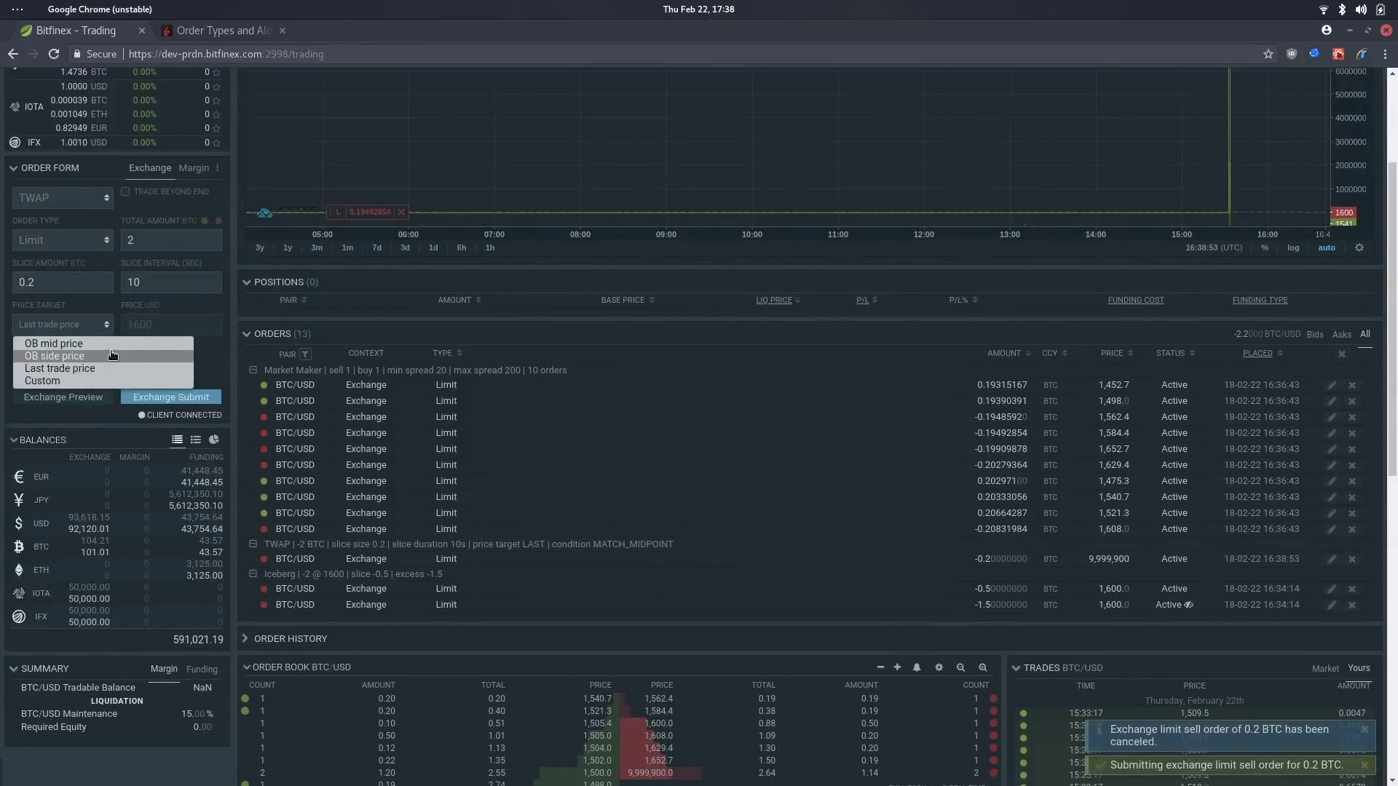
{"action": "left_click", "coordinate": [128, 324]}
{"action": "left_click", "coordinate": [80, 326]}
{"action": "left_click", "coordinate": [70, 381]}
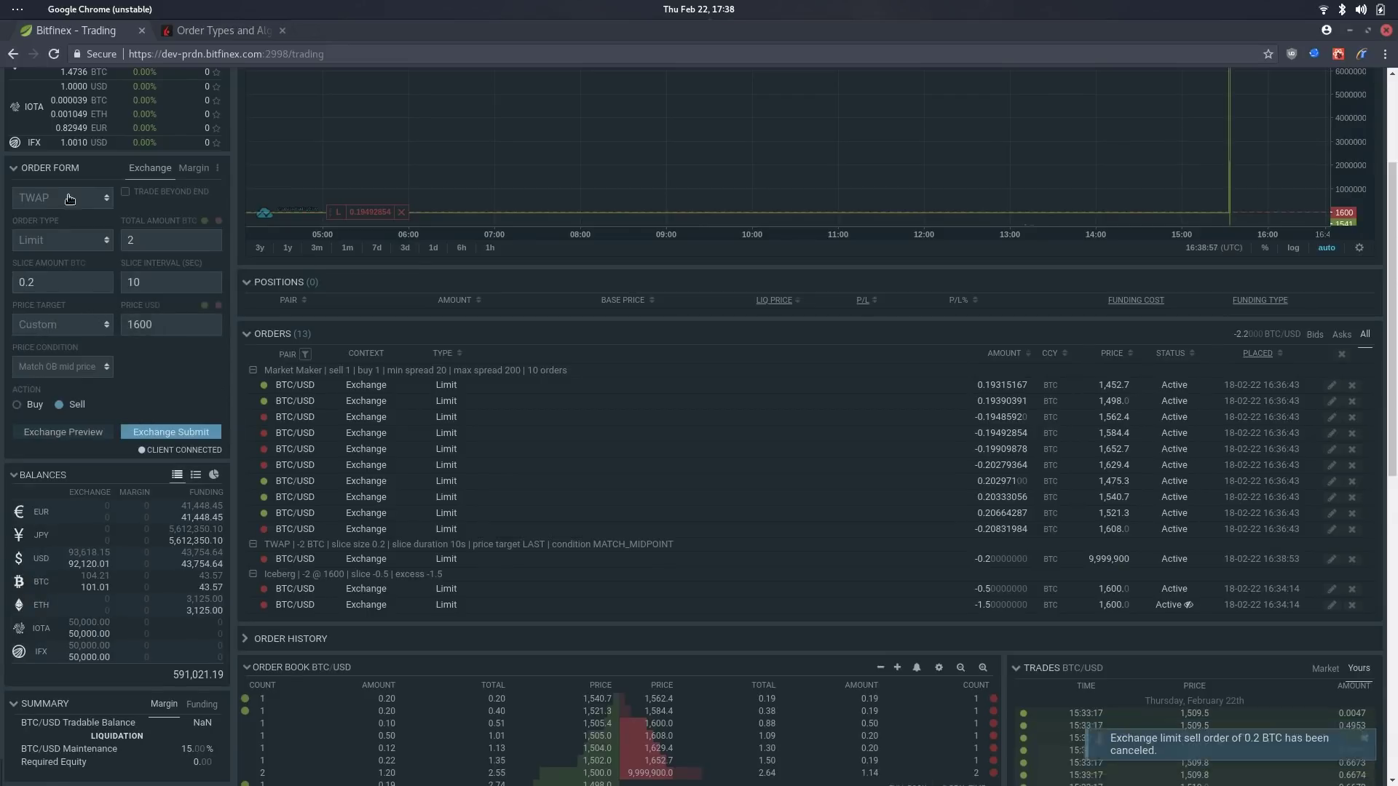
Replace the 1600 price with 1700 USD, keeping Match OB mid price as the condition.
{"action": "double_click", "coordinate": [147, 322]}
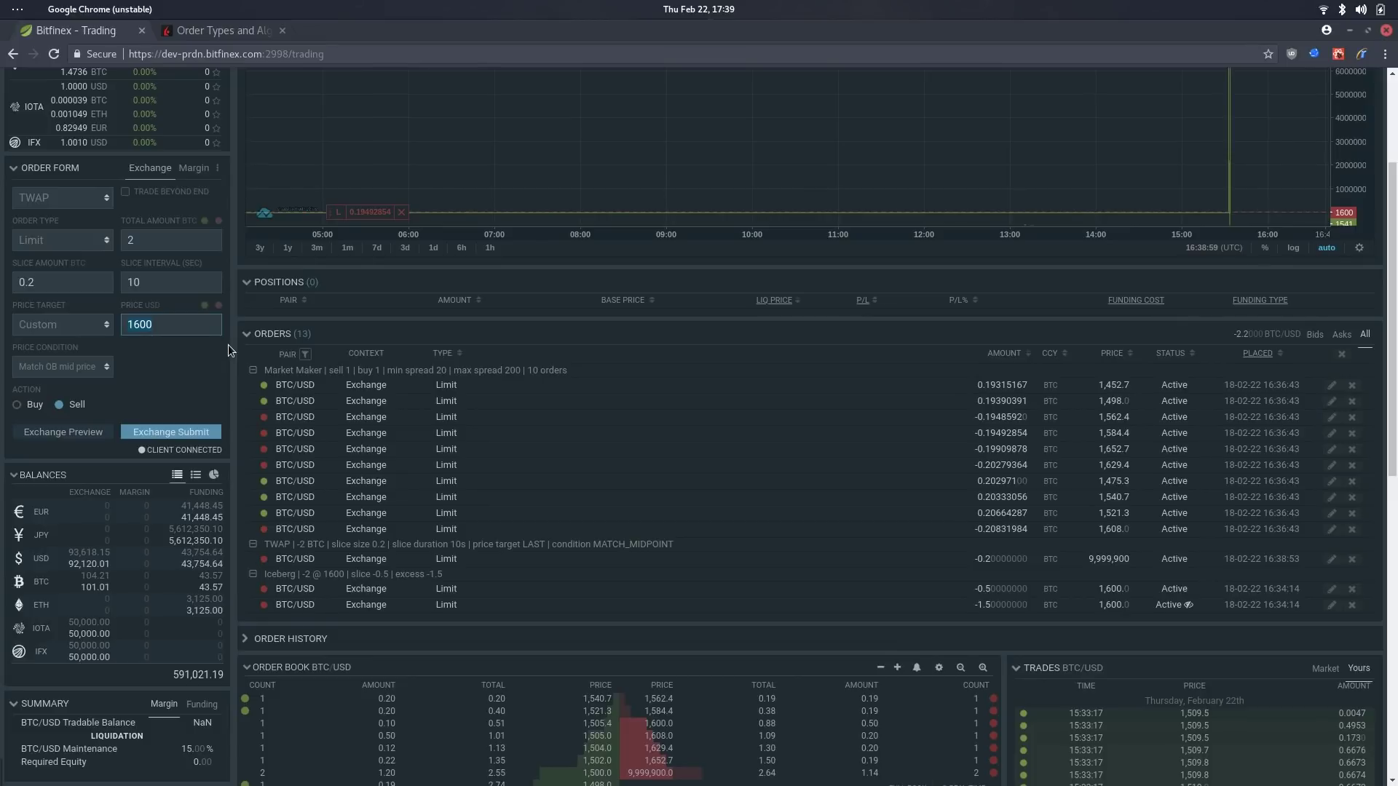
{"action": "type", "text": "1700"}
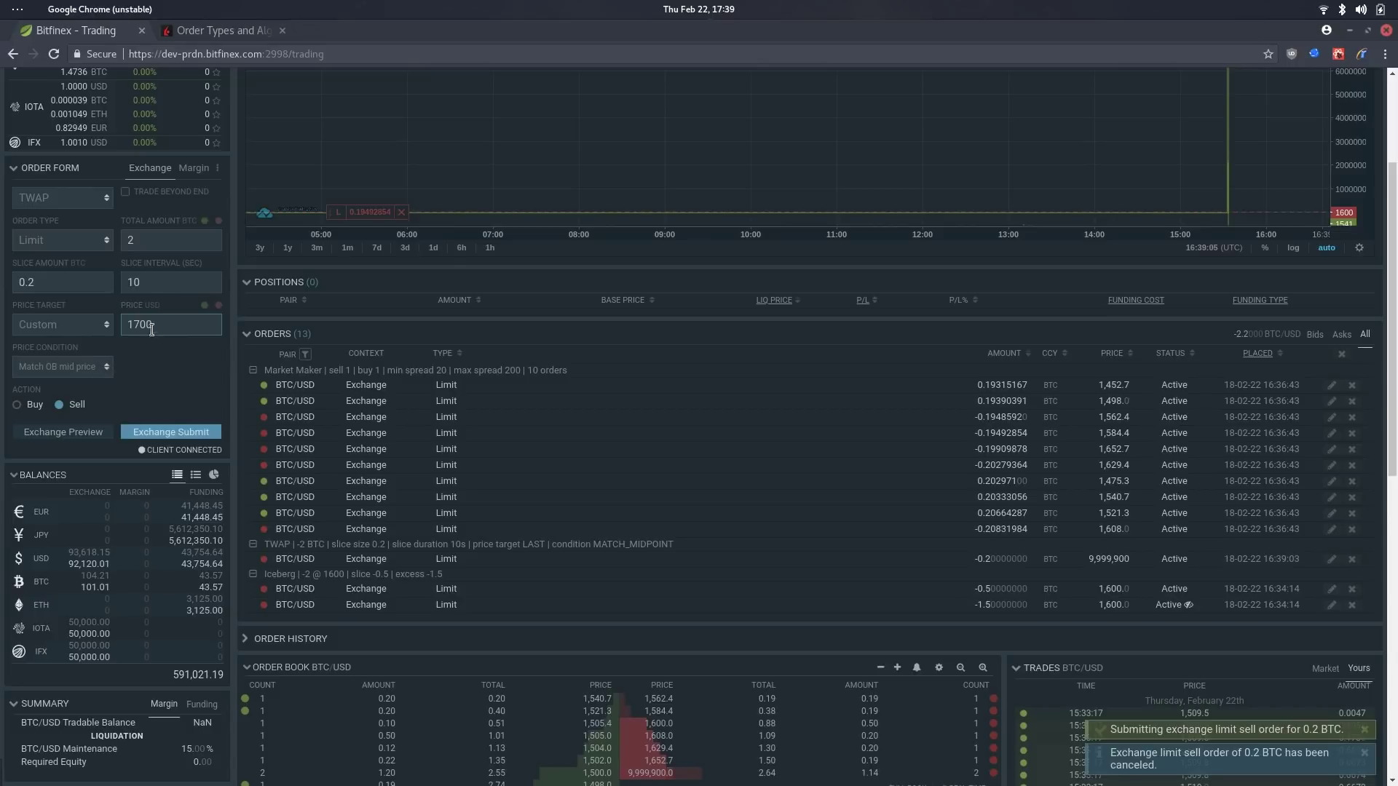
{"action": "left_click", "coordinate": [99, 368]}
{"action": "left_click", "coordinate": [102, 372]}
{"action": "left_click", "coordinate": [99, 368]}
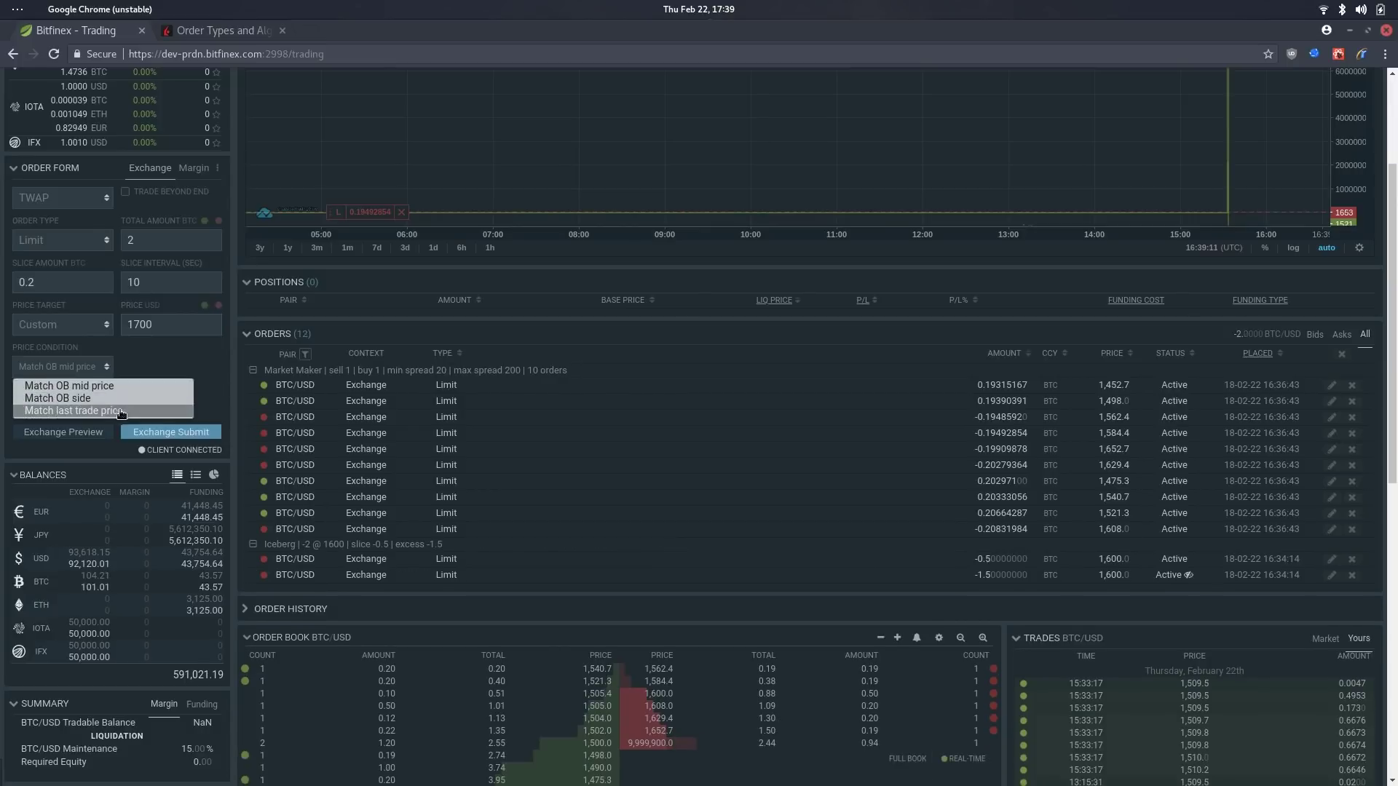
{"action": "left_click", "coordinate": [131, 385]}
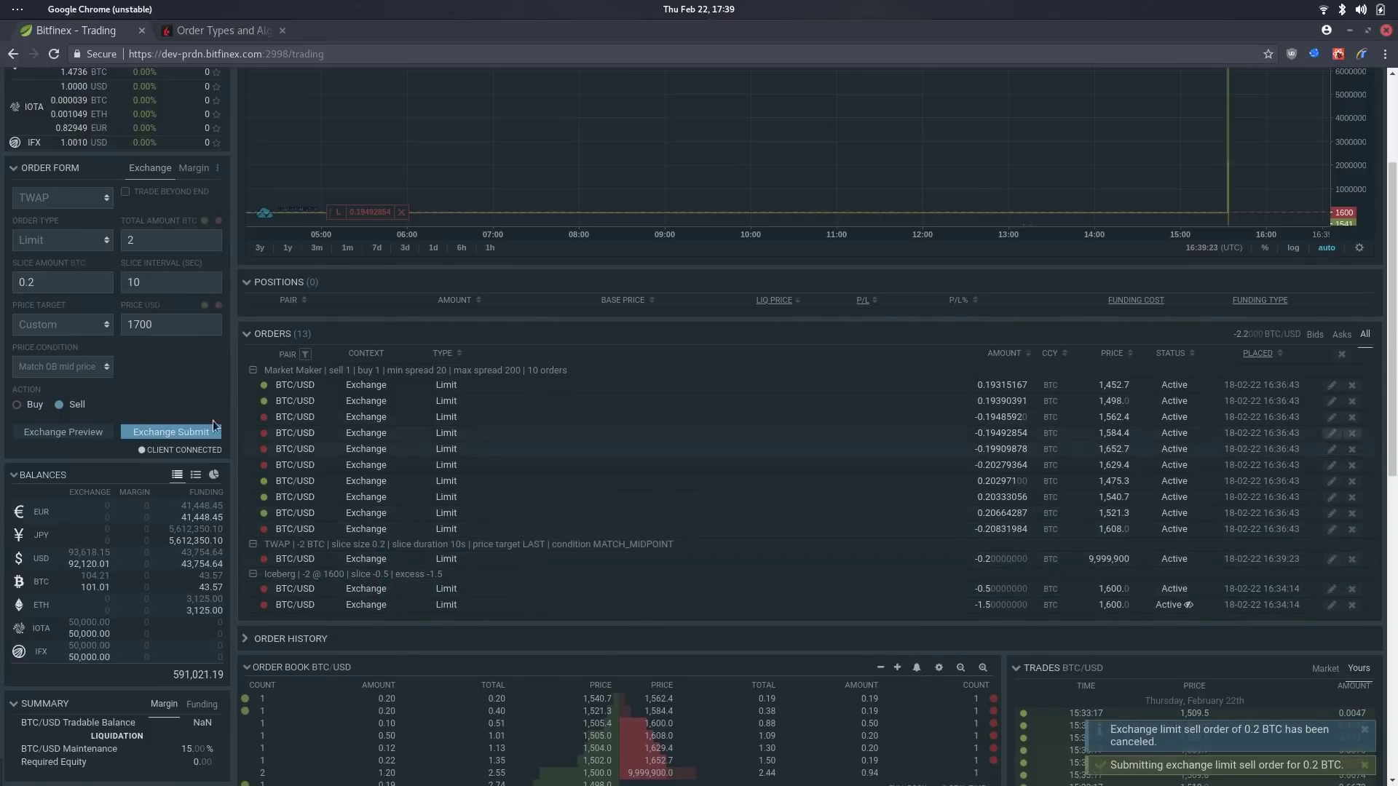
Switch the form to a Scaled Order set to Buy, and cancel the running TWAP order.
{"action": "left_click", "coordinate": [62, 198]}
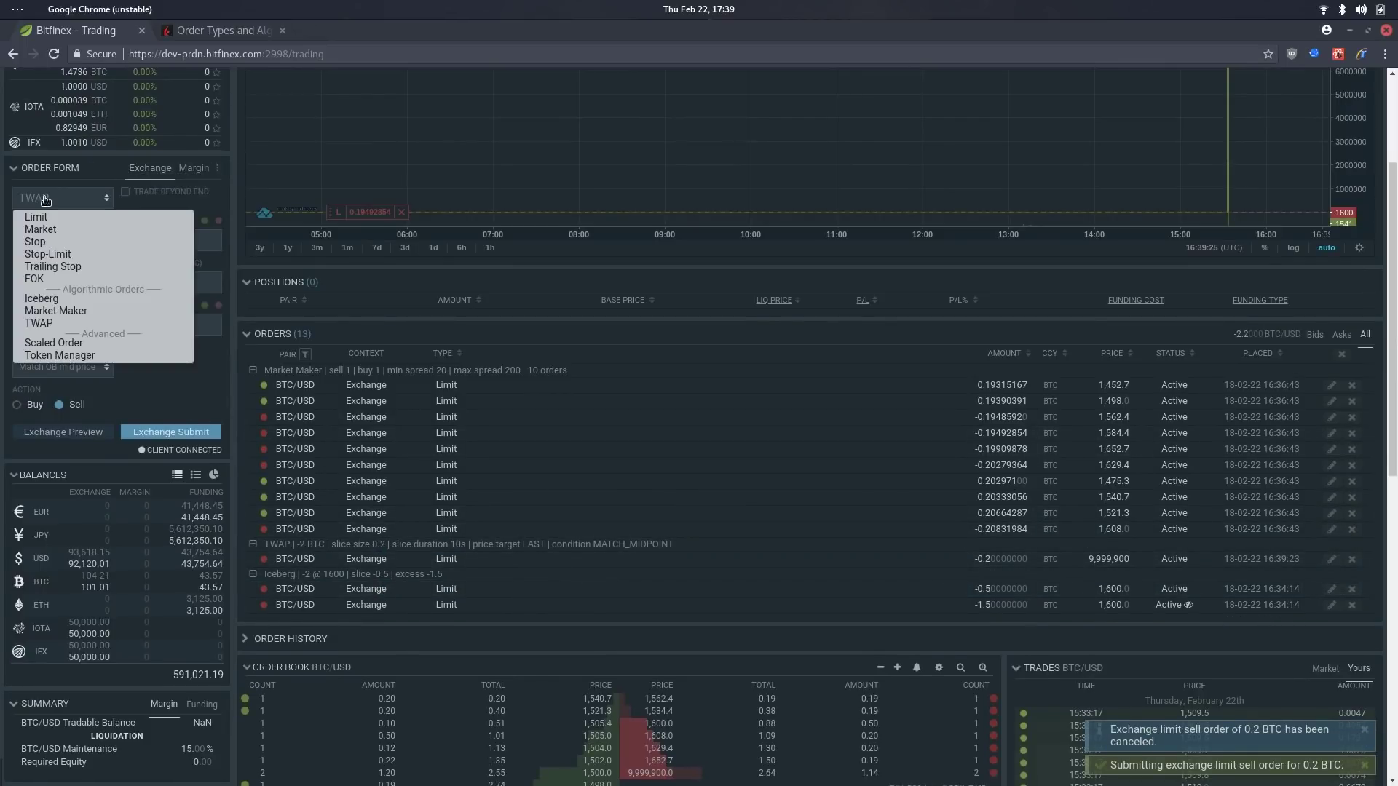
{"action": "left_click", "coordinate": [83, 348]}
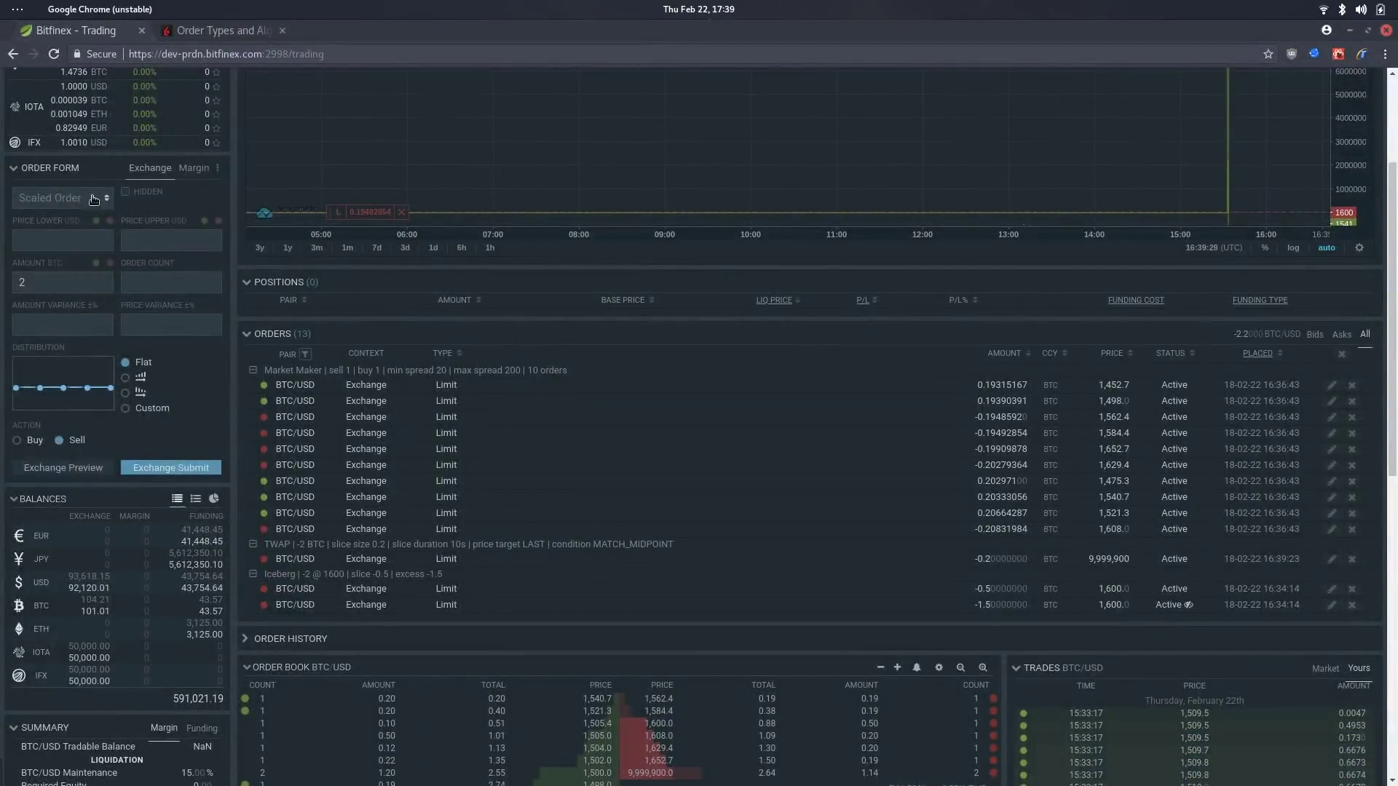
{"action": "left_click", "coordinate": [16, 441]}
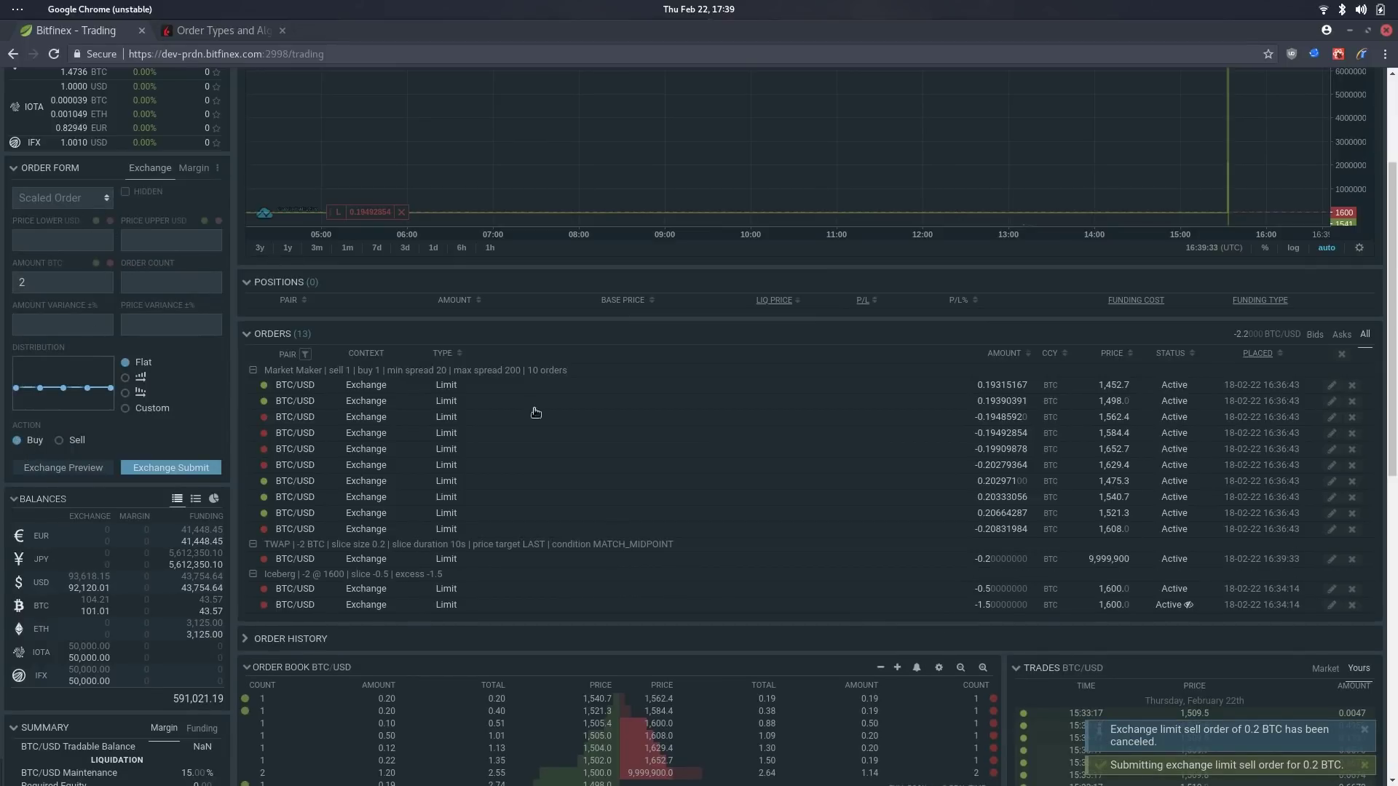
{"action": "left_click", "coordinate": [1355, 563]}
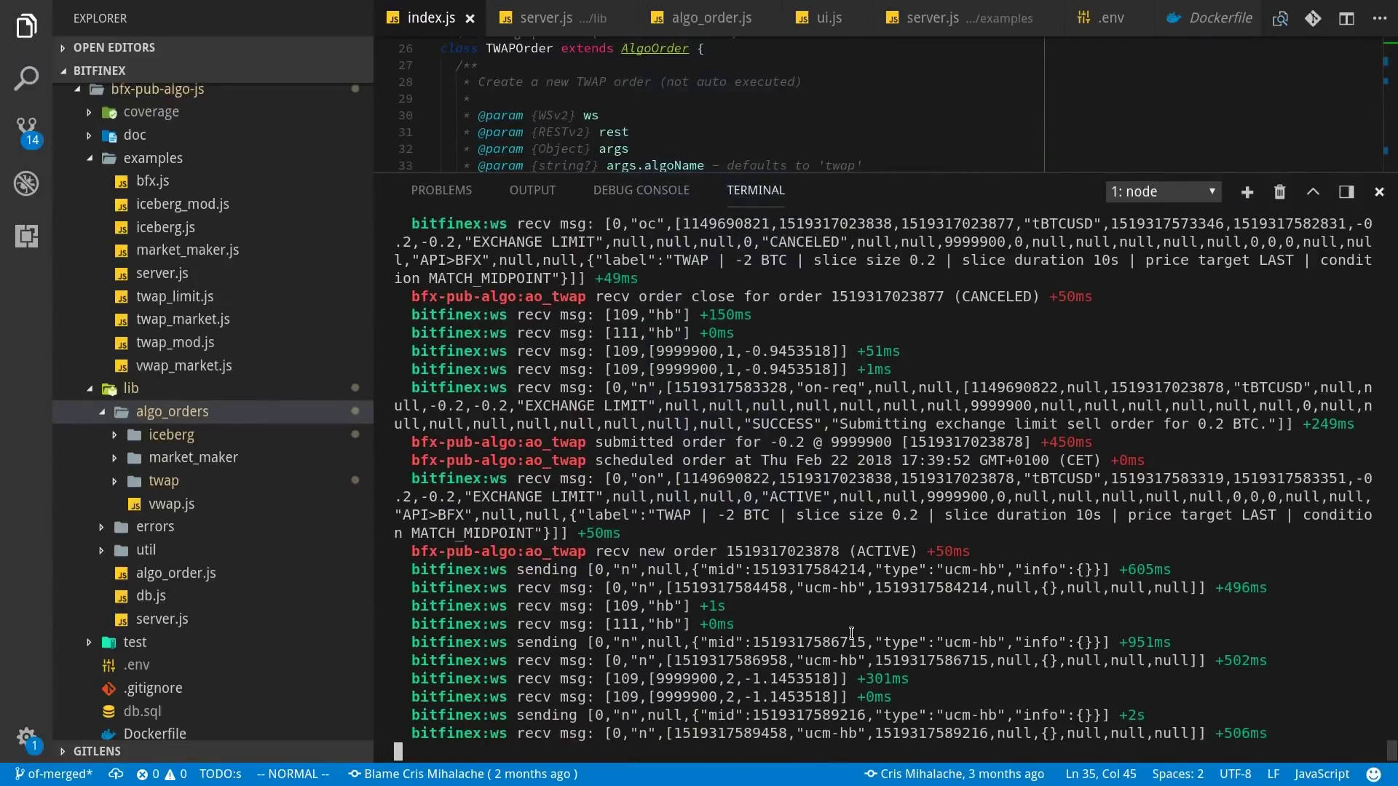
Confirm on the Bitfinex page that no algo orders remain after the server shutdown.
{"action": "left_click_drag", "start_coordinate": [729, 424], "coordinate": [1019, 717]}
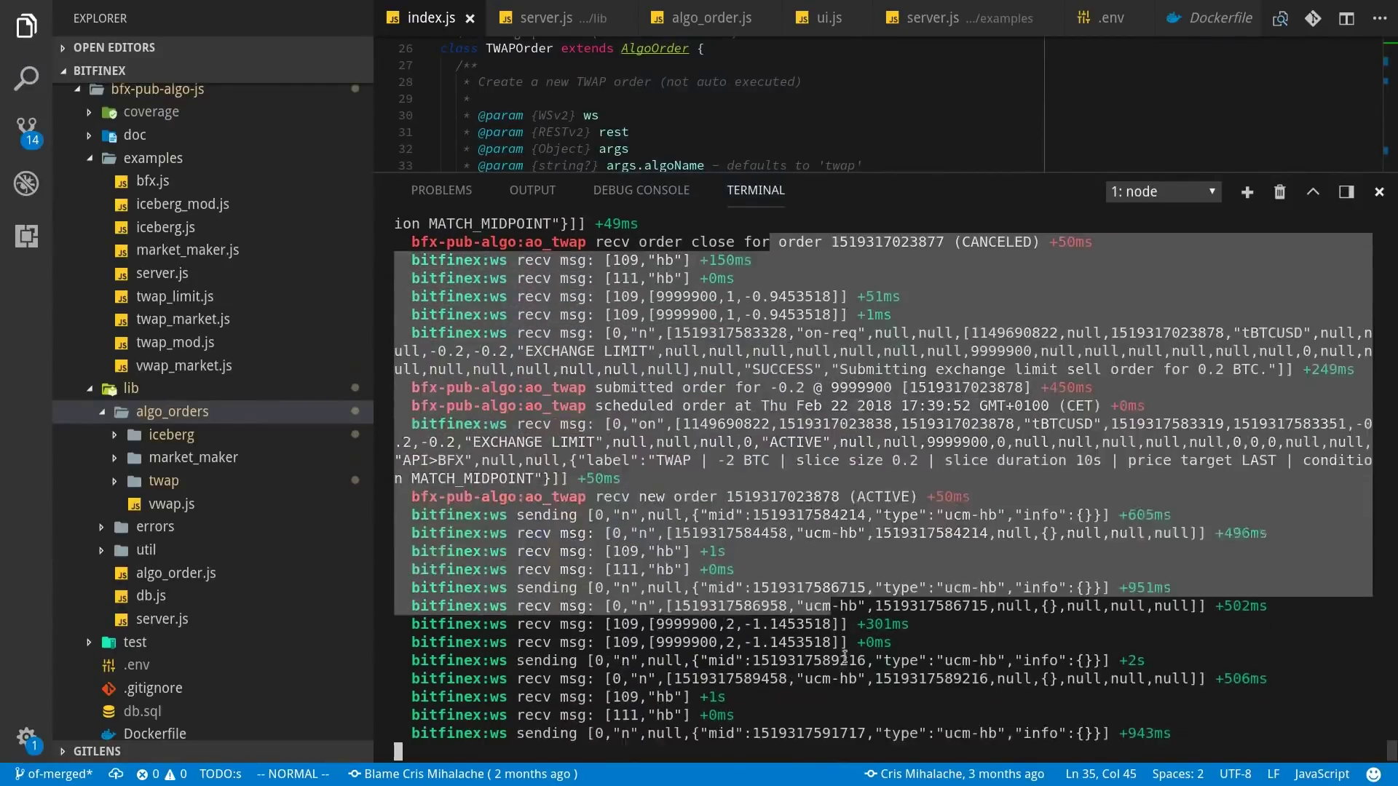
{"action": "left_click", "coordinate": [1023, 732]}
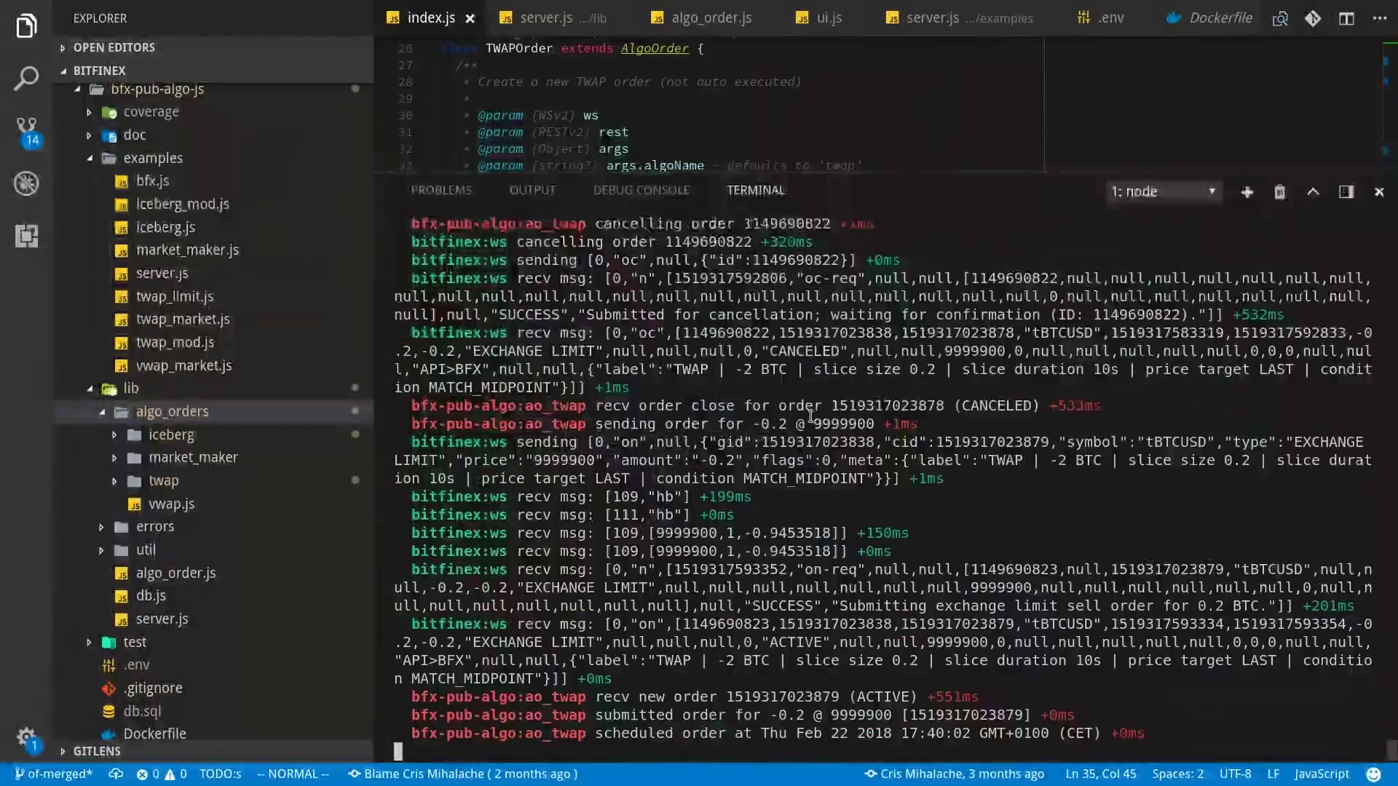
{"action": "key", "text": "ctrl+alt+Up"}
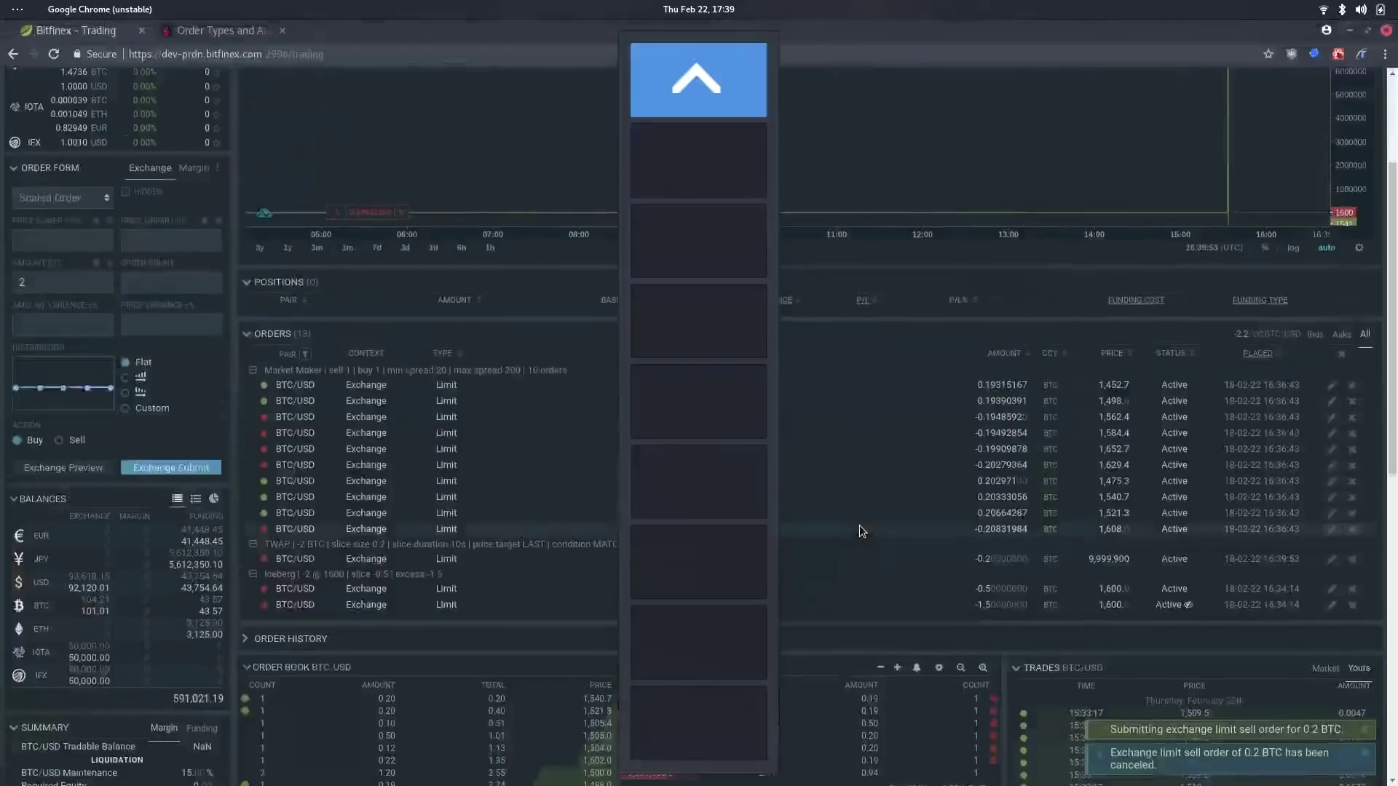
{"action": "key", "text": "ctrl+alt+Down"}
{"action": "key", "text": "ctrl+alt+Up"}
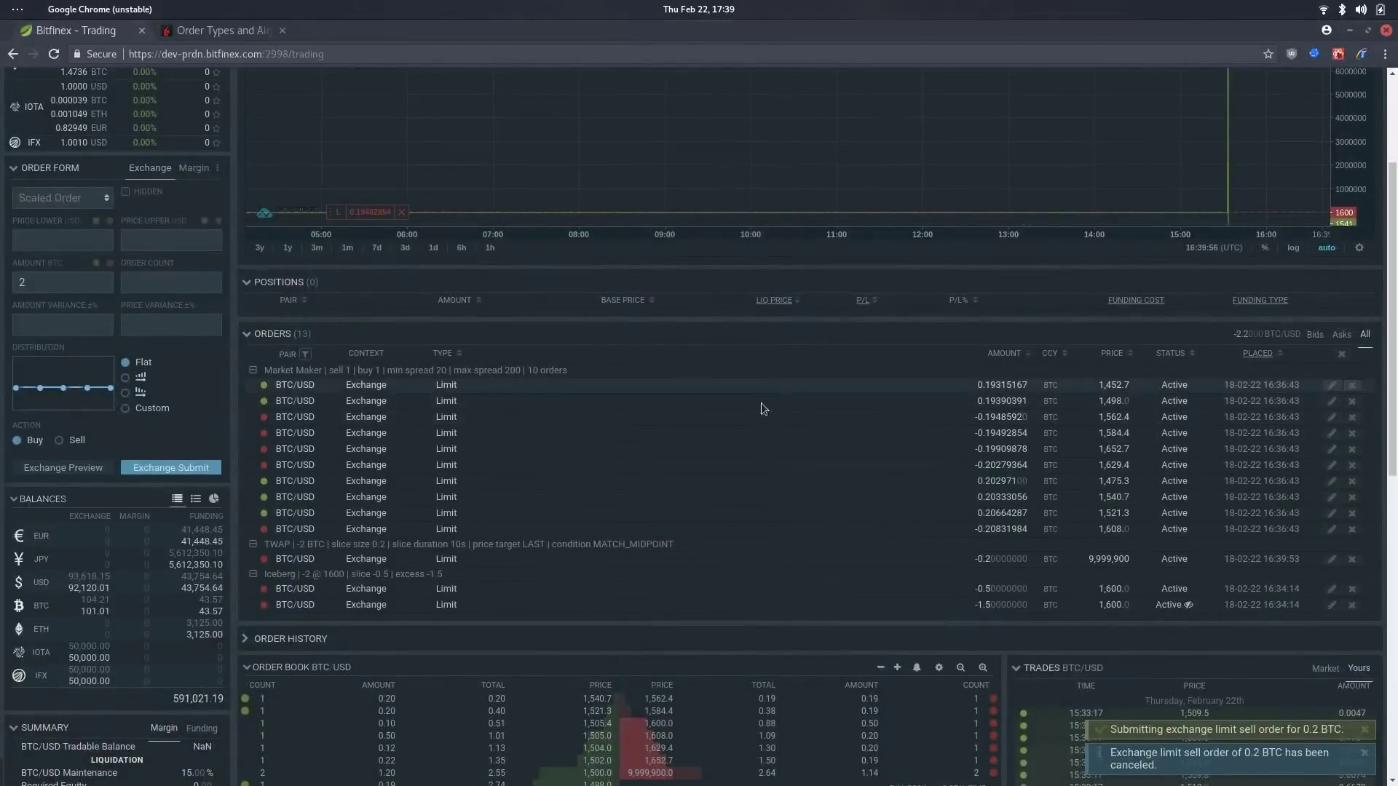
{"action": "key", "text": "ctrl+alt+Down"}
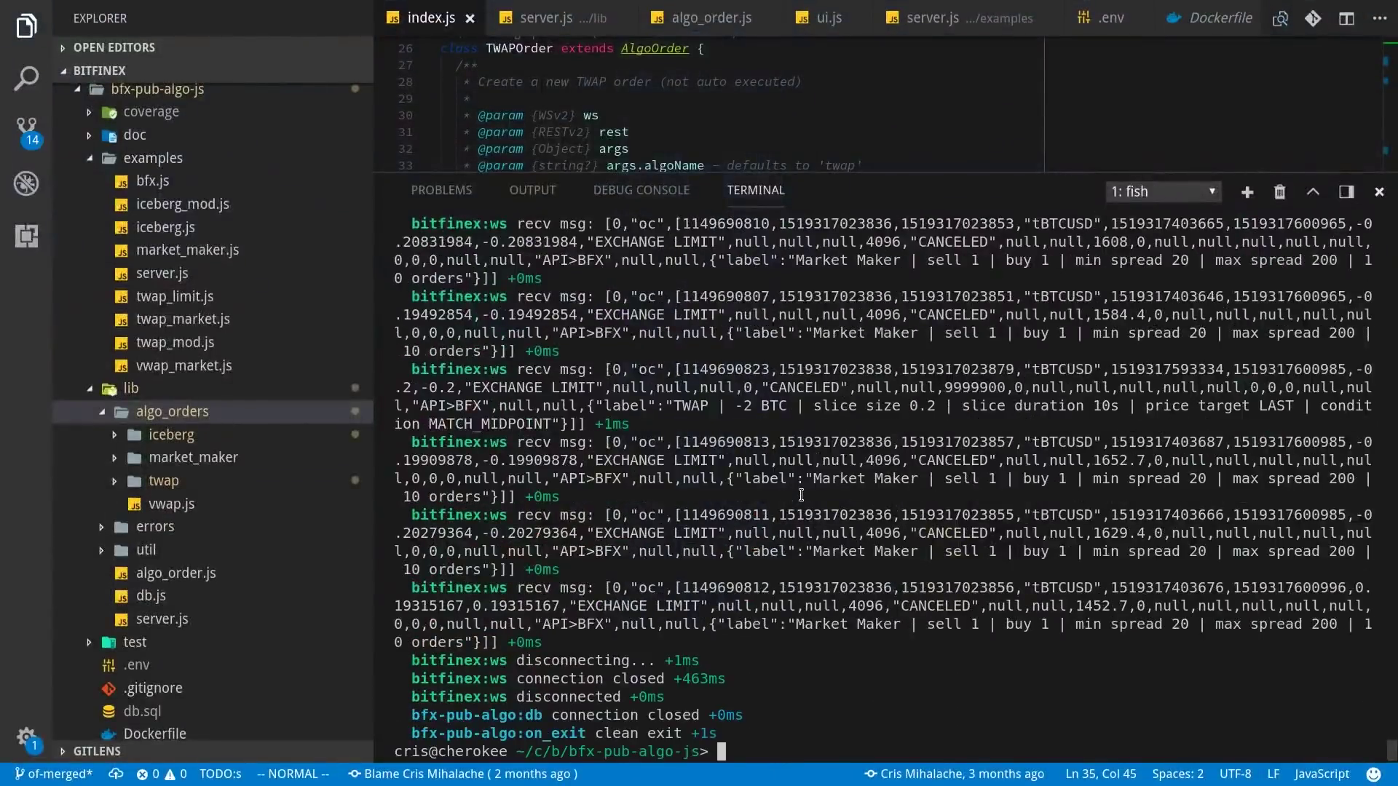
{"action": "key", "text": "ctrl+alt+Up"}
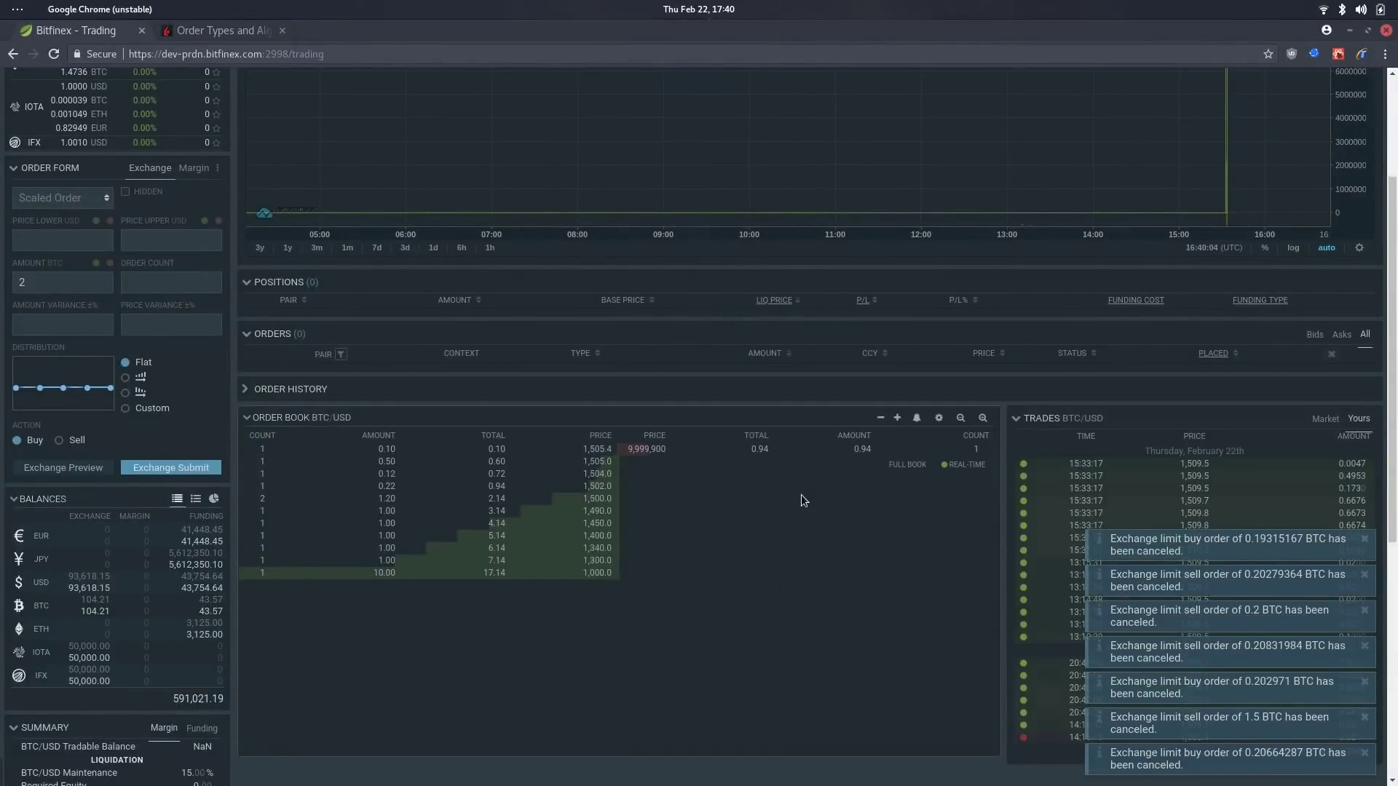
{"action": "key", "text": "ctrl+alt+Down"}
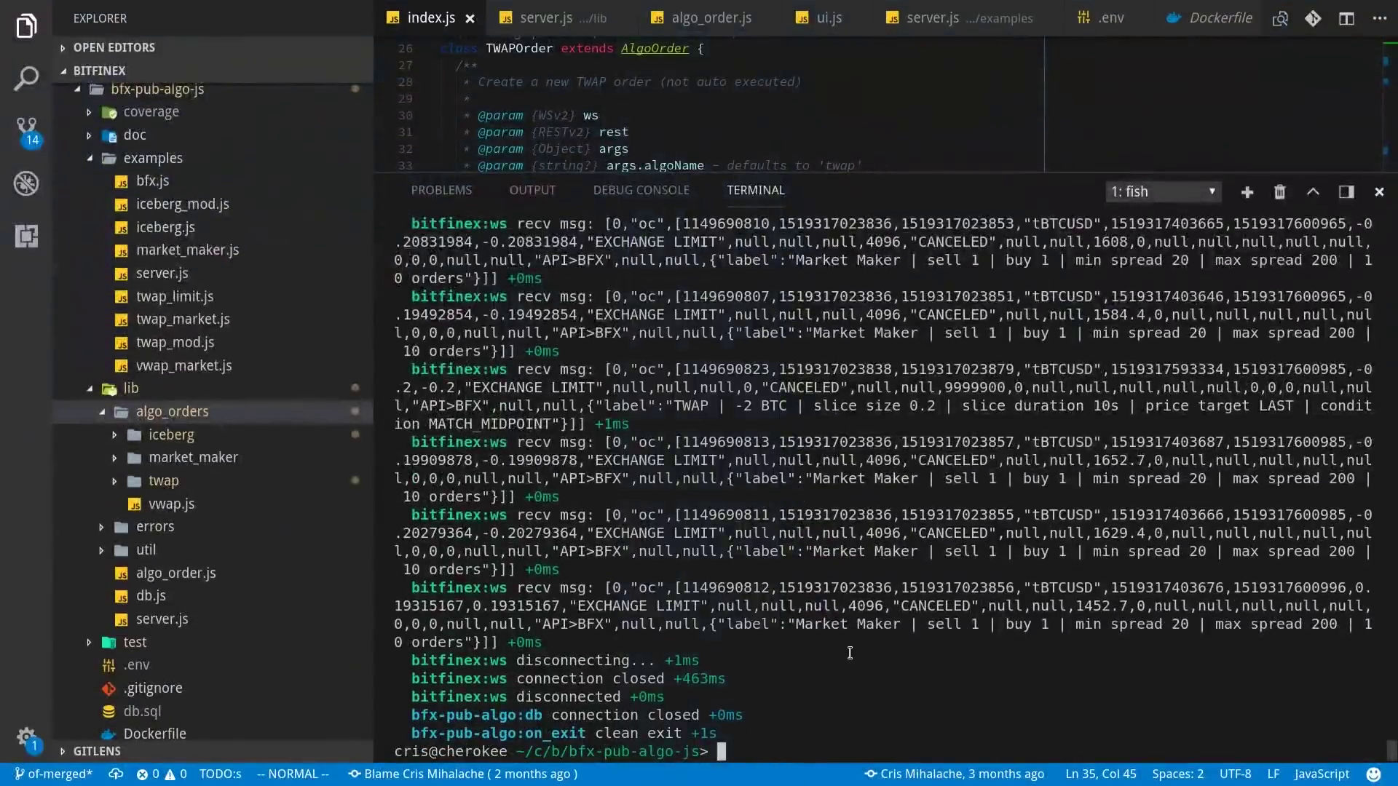
Clear the VS Code terminal with the clear command.
{"action": "type", "text": "clear"}
{"action": "key", "text": "Return"}
{"action": "scroll", "coordinate": [186, 193], "scroll_direction": "up", "scroll_amount": 1}
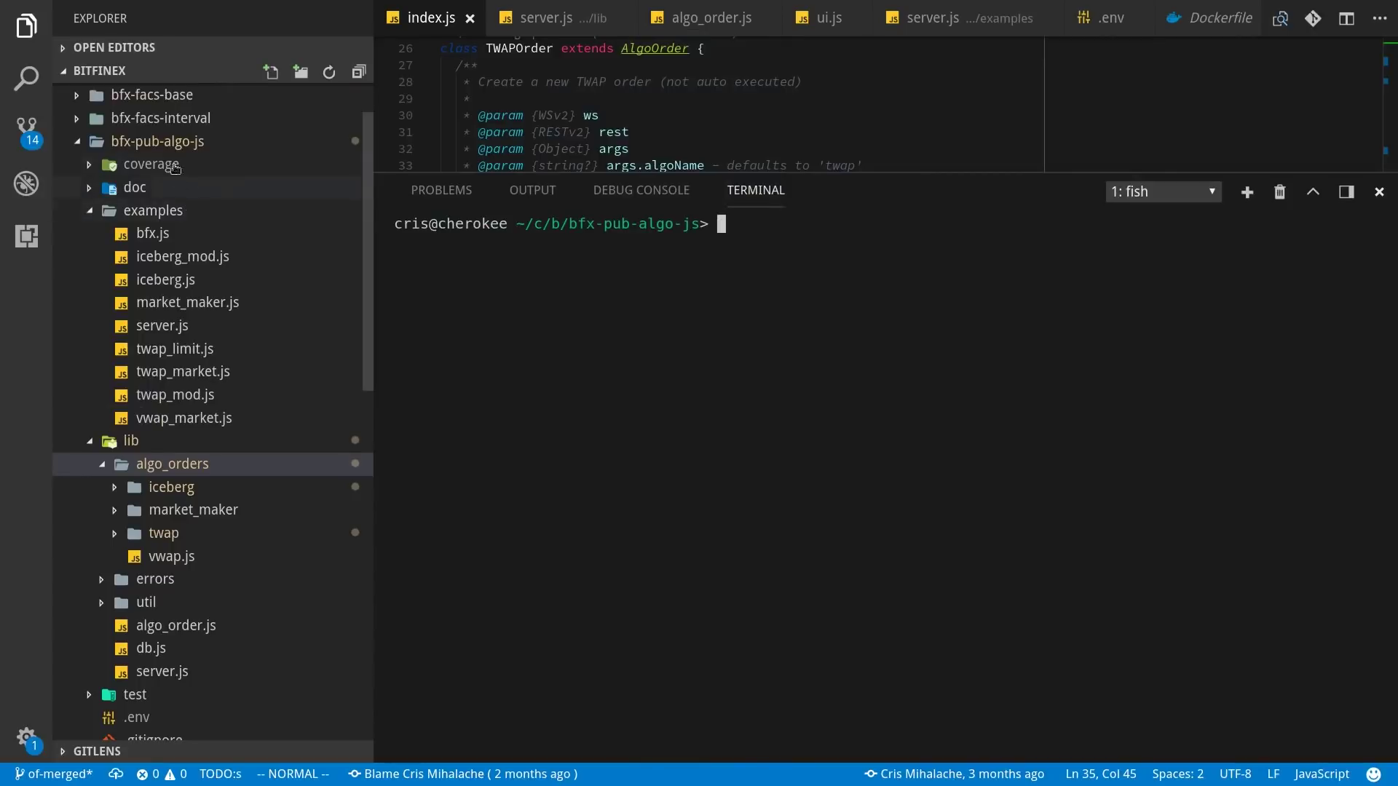
Collapse examples, expand market_maker and read the TWAPOrder comments in index.js.
{"action": "left_click", "coordinate": [162, 212]}
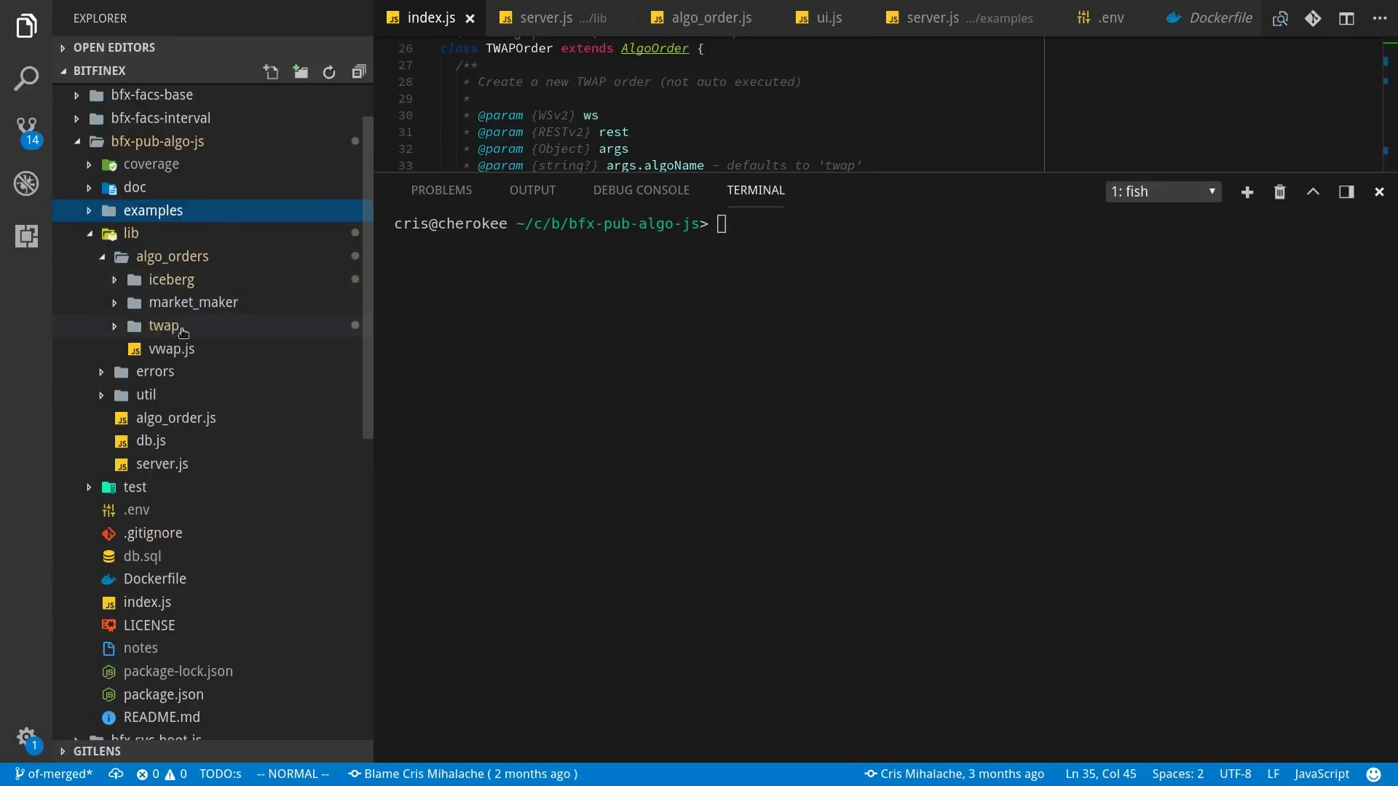
{"action": "left_click", "coordinate": [216, 304]}
{"action": "left_click_drag", "start_coordinate": [740, 267], "coordinate": [740, 529]}
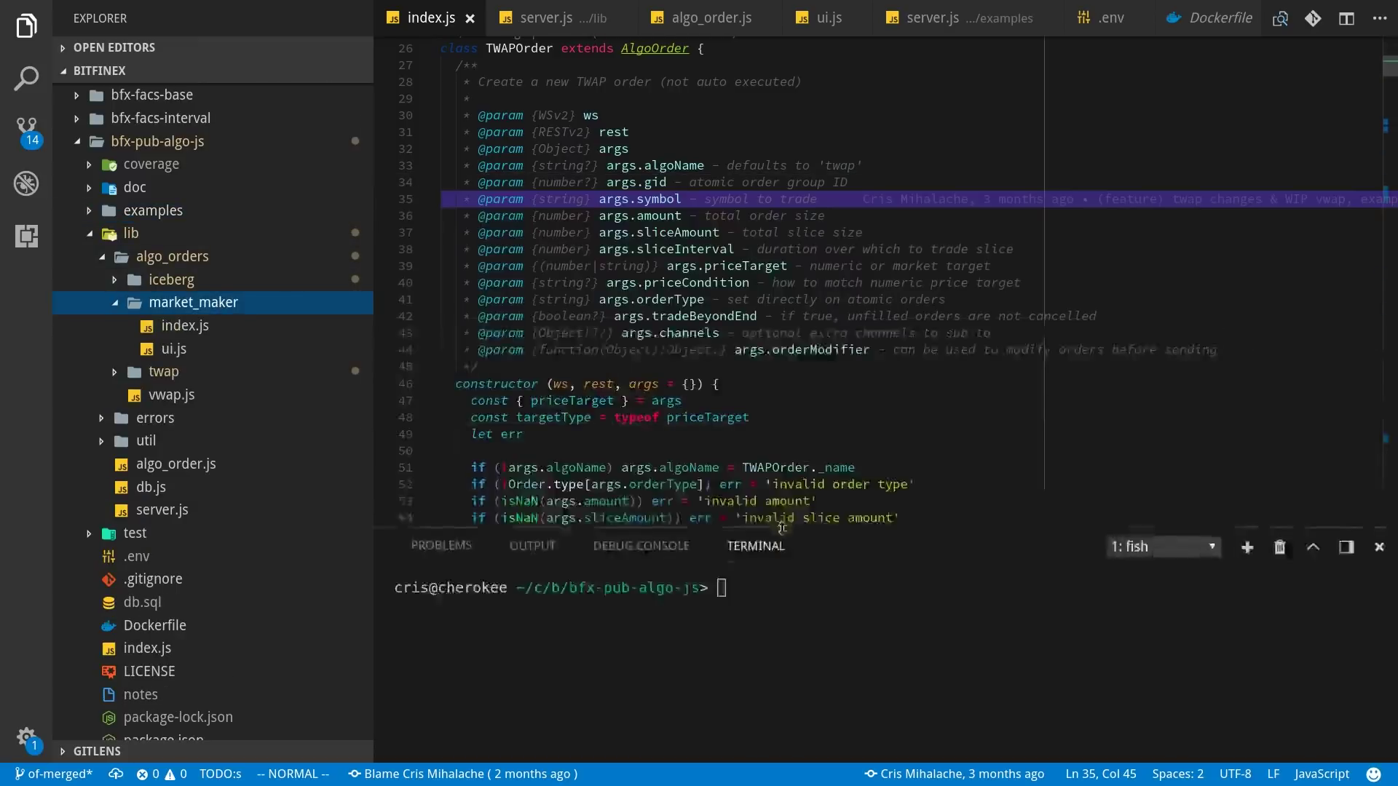
{"action": "scroll", "coordinate": [1004, 184], "scroll_direction": "up", "scroll_amount": 2}
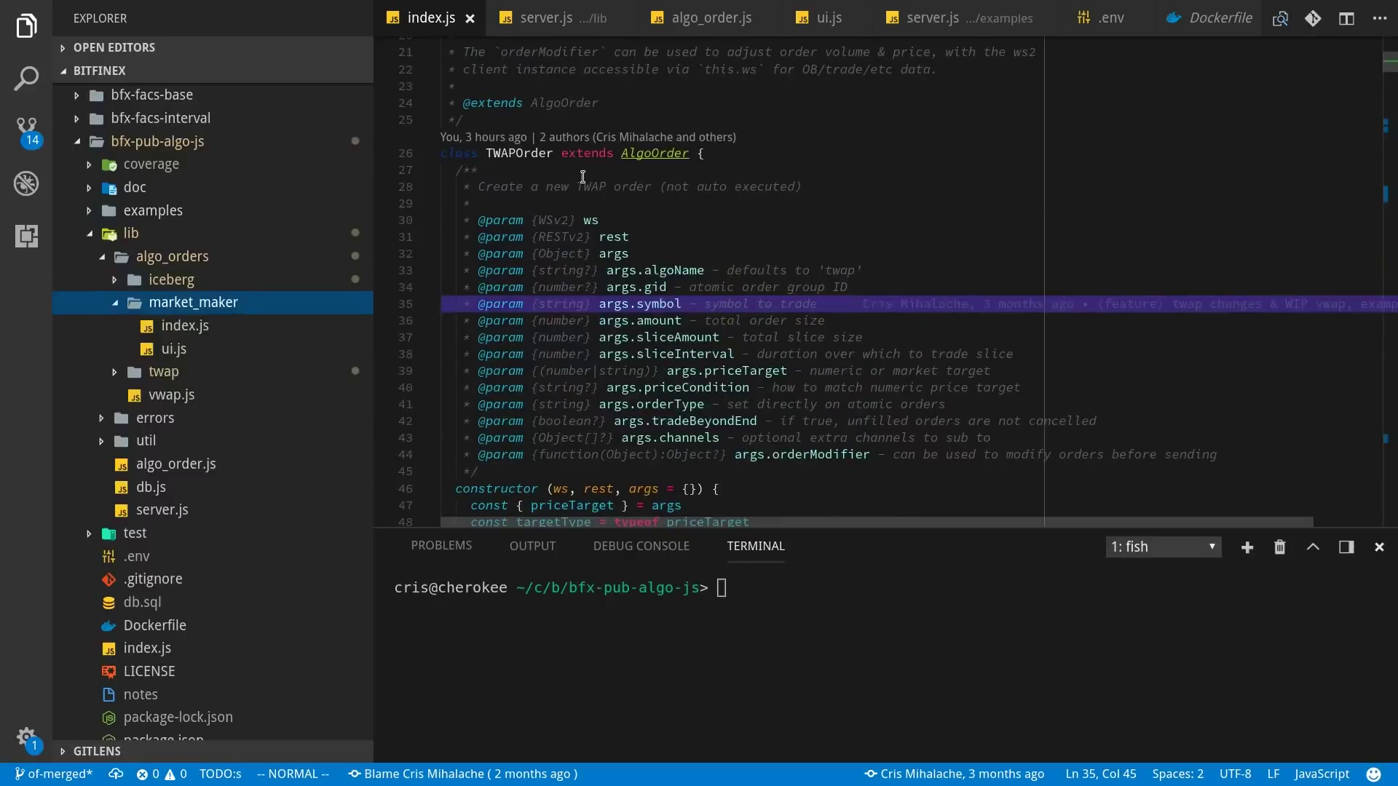
{"action": "left_click", "coordinate": [582, 177]}
{"action": "scroll", "coordinate": [876, 256], "scroll_direction": "down", "scroll_amount": 6}
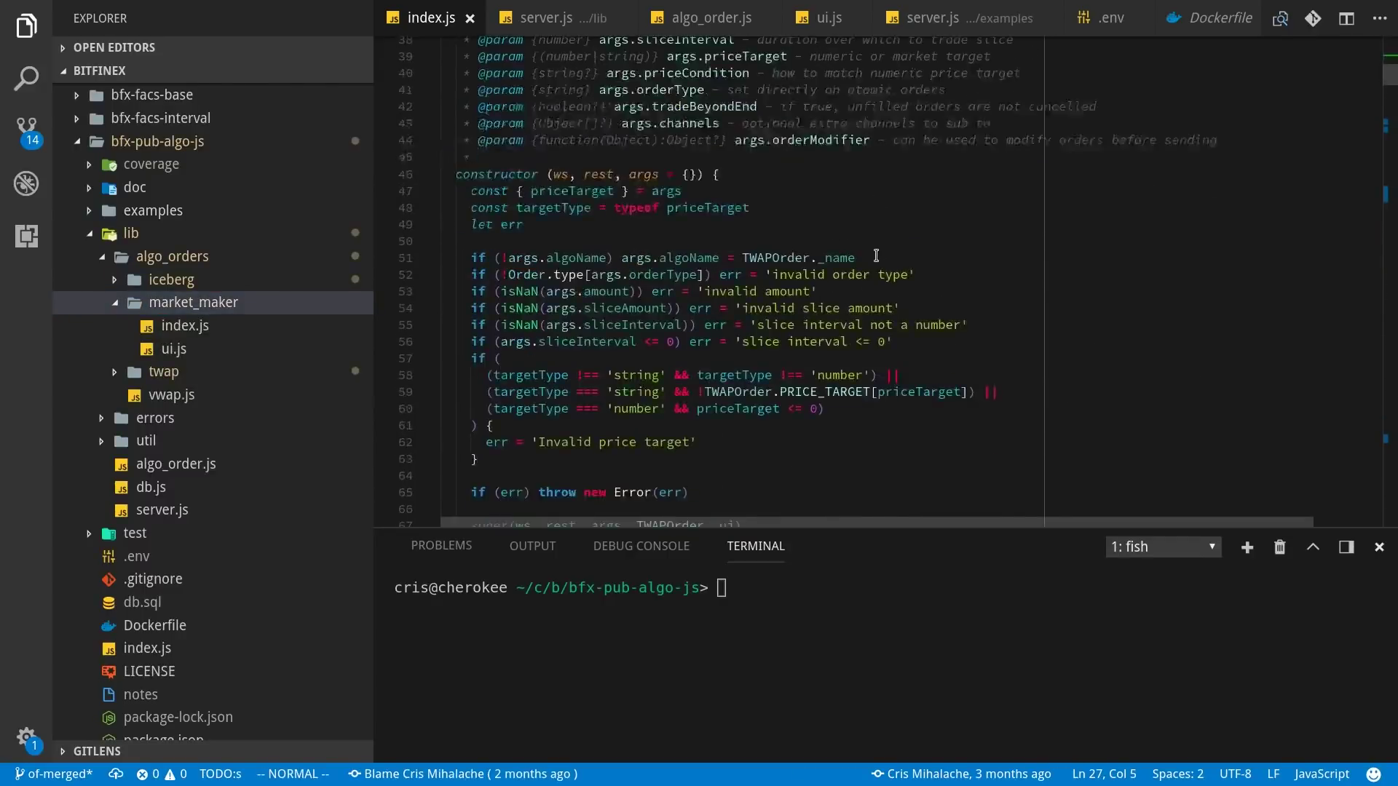
{"action": "scroll", "coordinate": [876, 256], "scroll_direction": "down", "scroll_amount": 6}
{"action": "scroll", "coordinate": [805, 331], "scroll_direction": "up", "scroll_amount": 3}
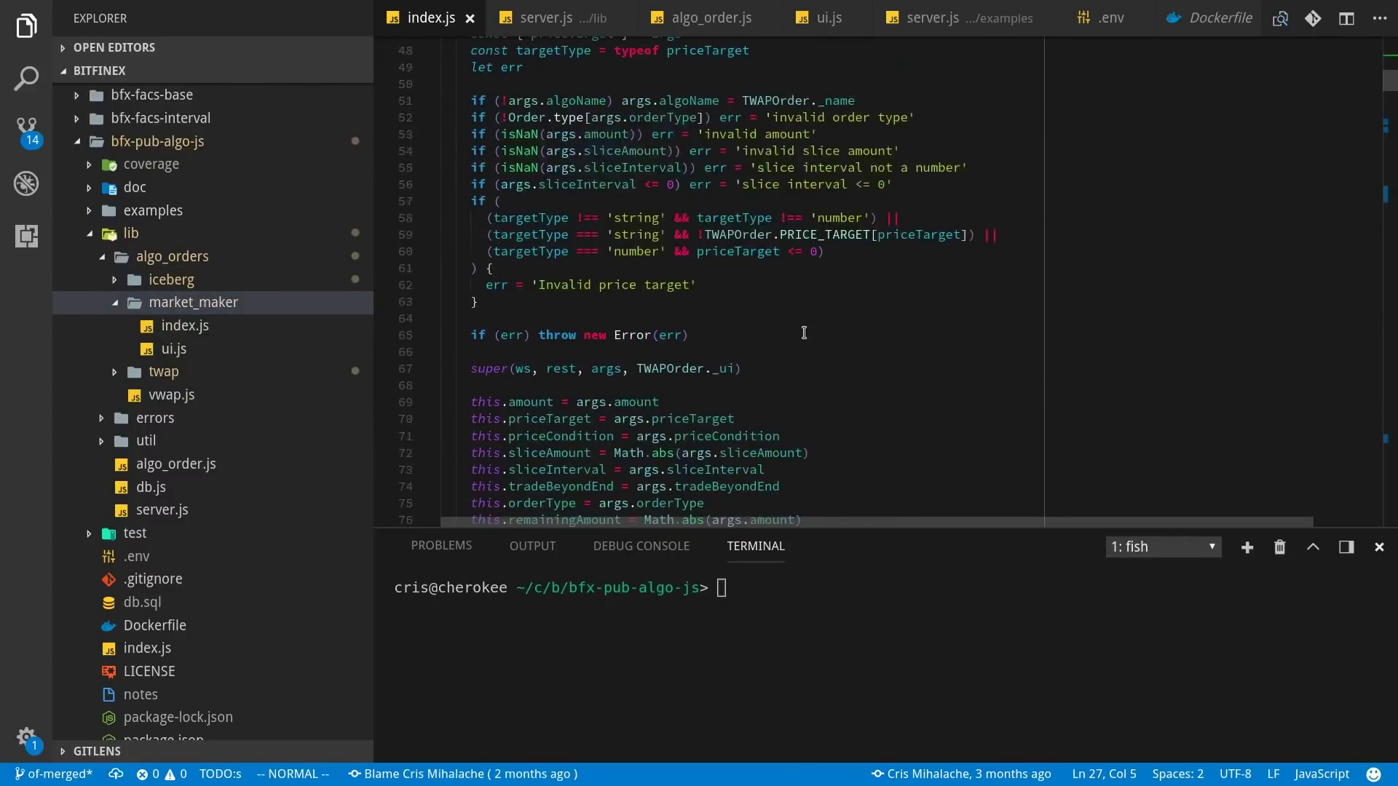
{"action": "scroll", "coordinate": [805, 333], "scroll_direction": "up", "scroll_amount": 5}
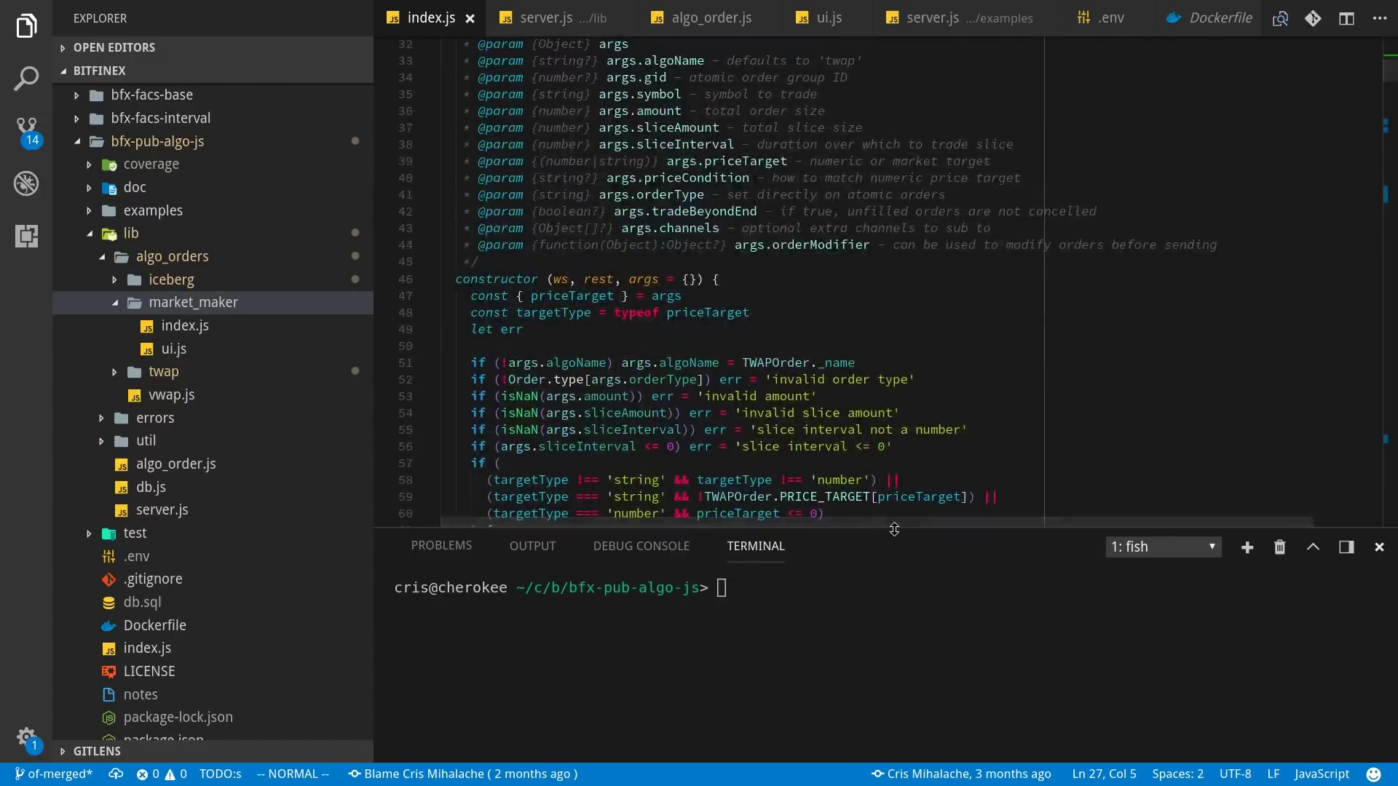
Enlarge the terminal panel and collapse the market_maker folder.
{"action": "left_click_drag", "start_coordinate": [891, 492], "coordinate": [891, 369]}
{"action": "left_click", "coordinate": [850, 228]}
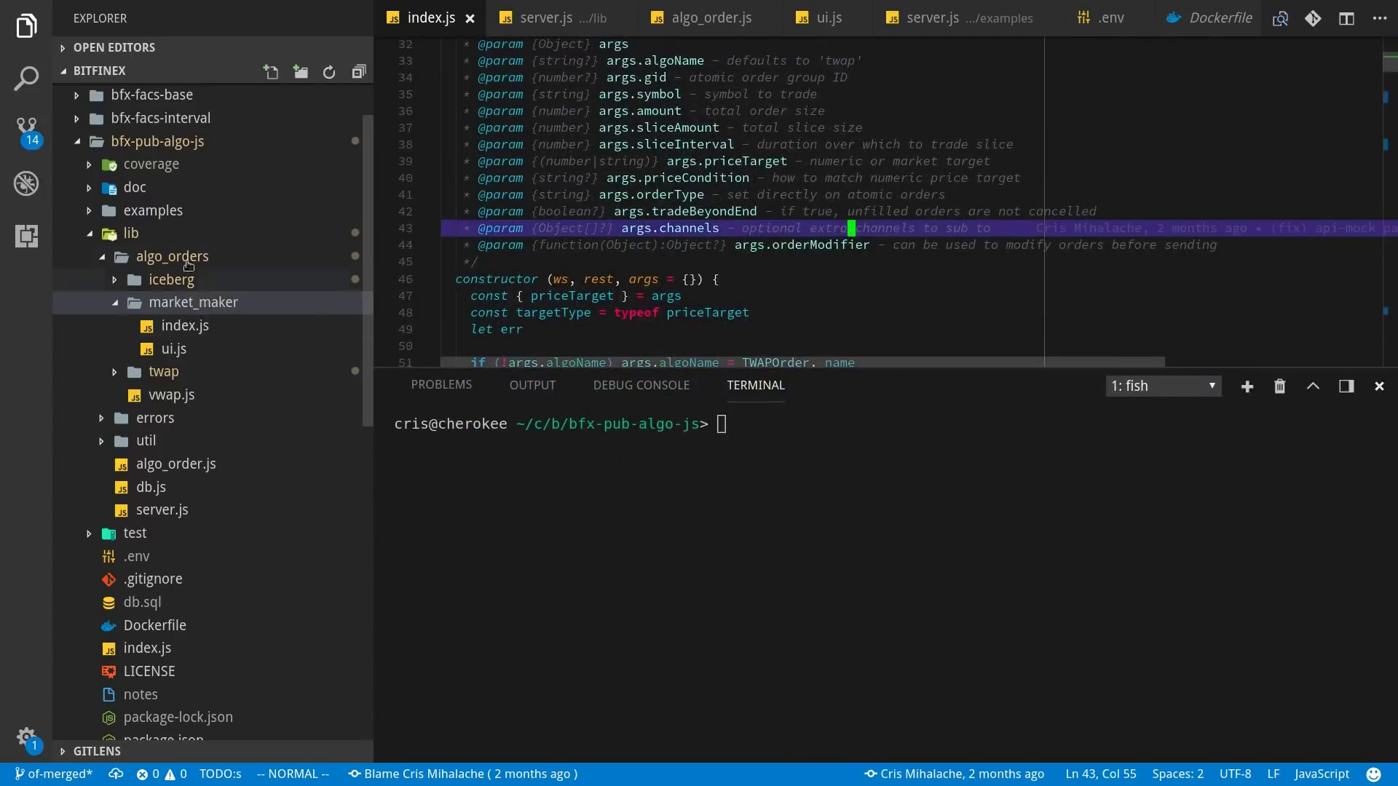
{"action": "left_click", "coordinate": [182, 305]}
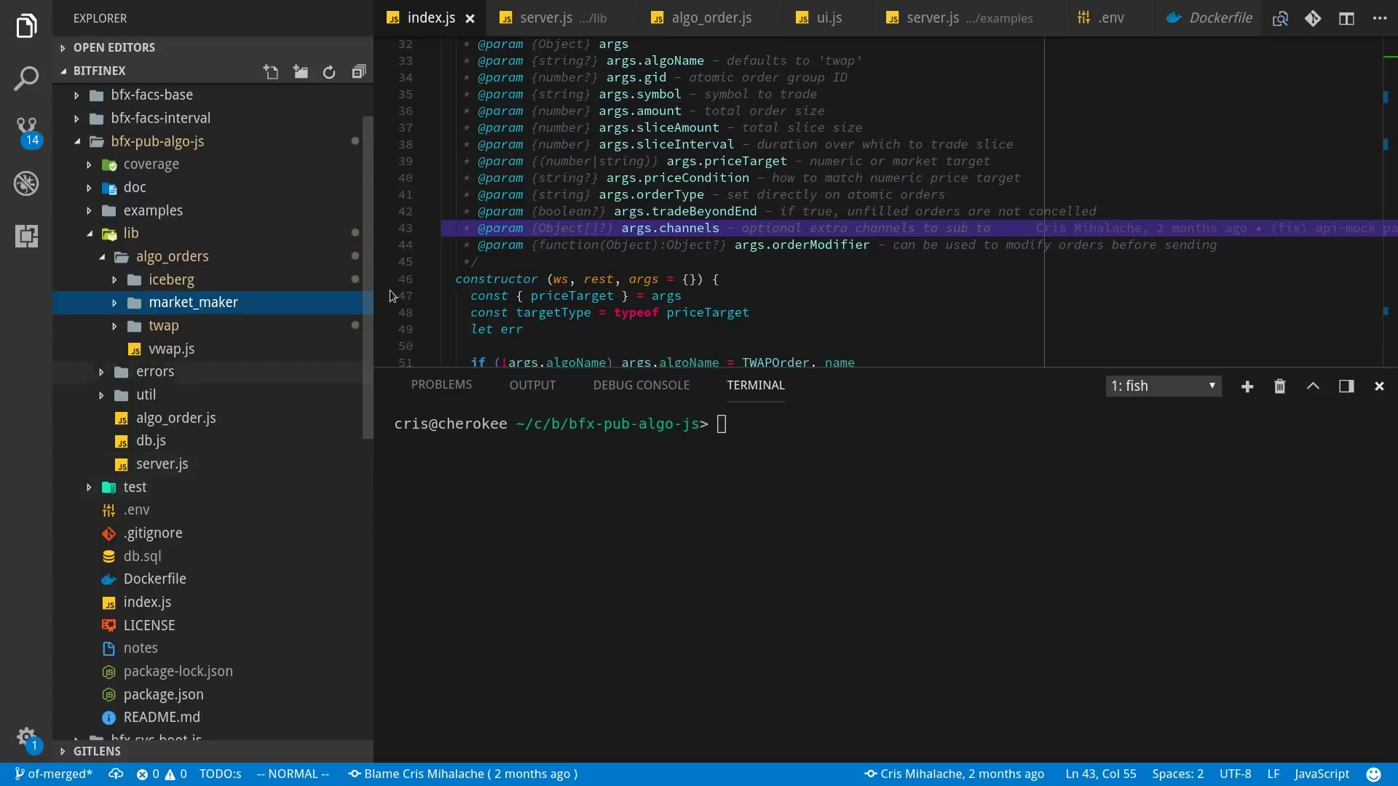
Open examples/server.js and look over its AlgoServer setup.
{"action": "left_click", "coordinate": [169, 213]}
{"action": "left_click", "coordinate": [208, 327]}
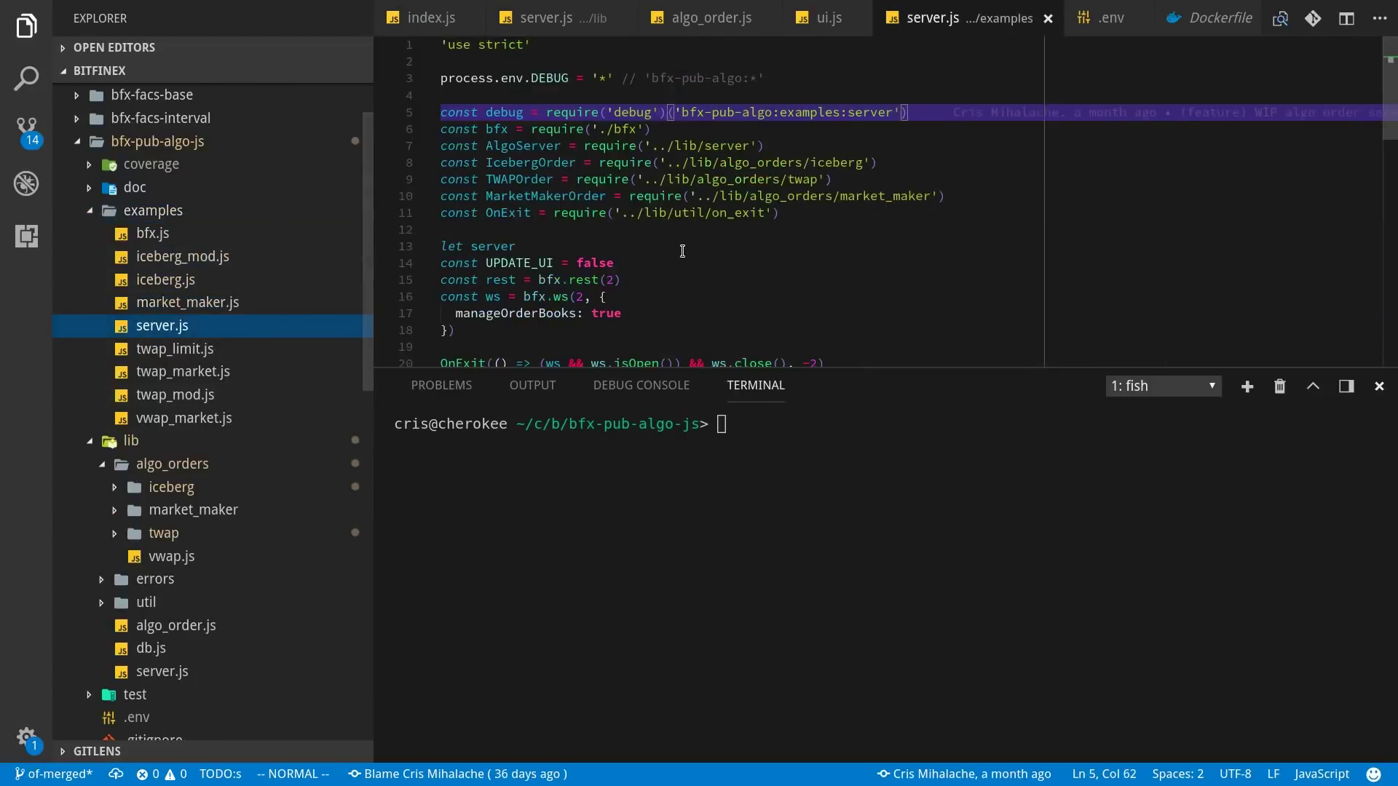
{"action": "scroll", "coordinate": [655, 255], "scroll_direction": "down", "scroll_amount": 4}
{"action": "left_click_drag", "start_coordinate": [792, 528], "coordinate": [792, 529]}
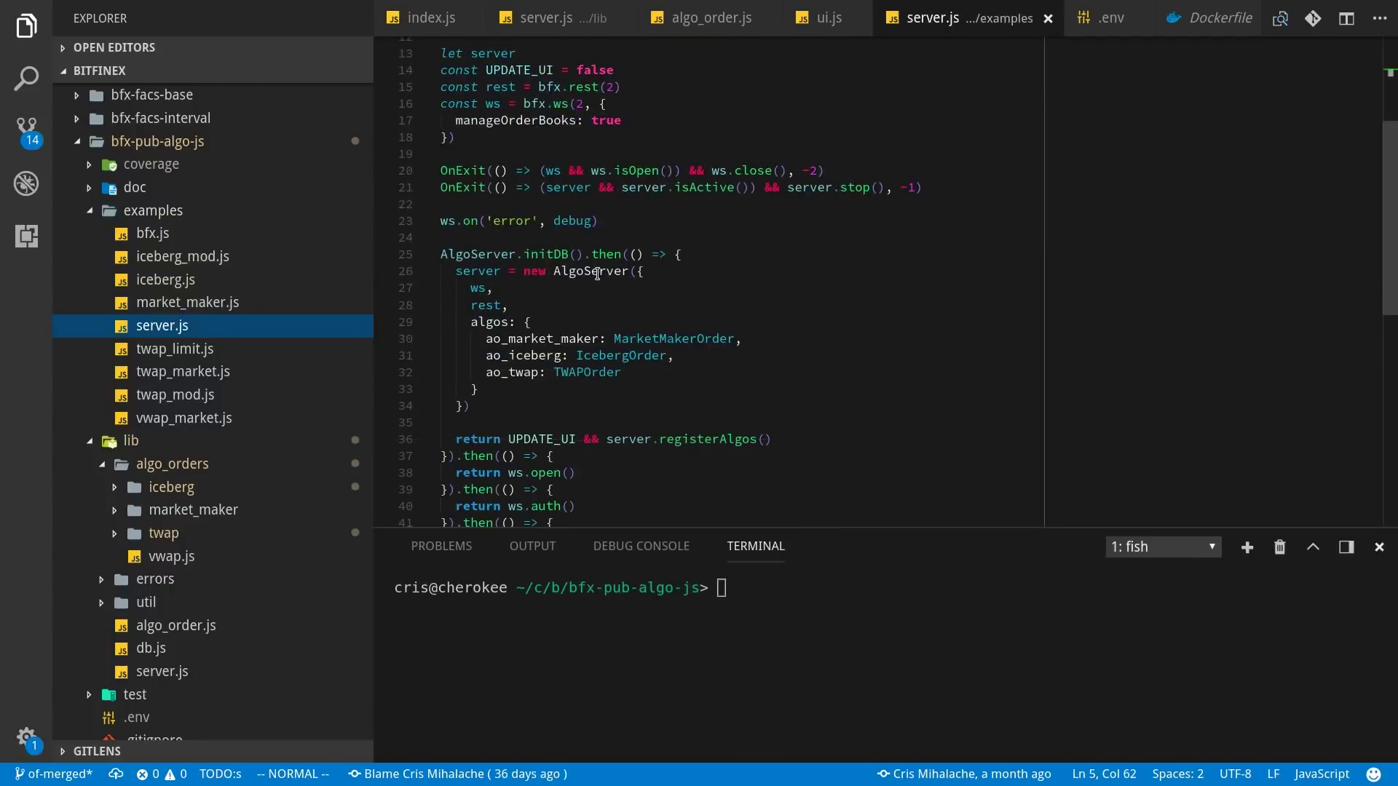
{"action": "double_click", "coordinate": [593, 272]}
{"action": "scroll", "coordinate": [567, 319], "scroll_direction": "down", "scroll_amount": 3}
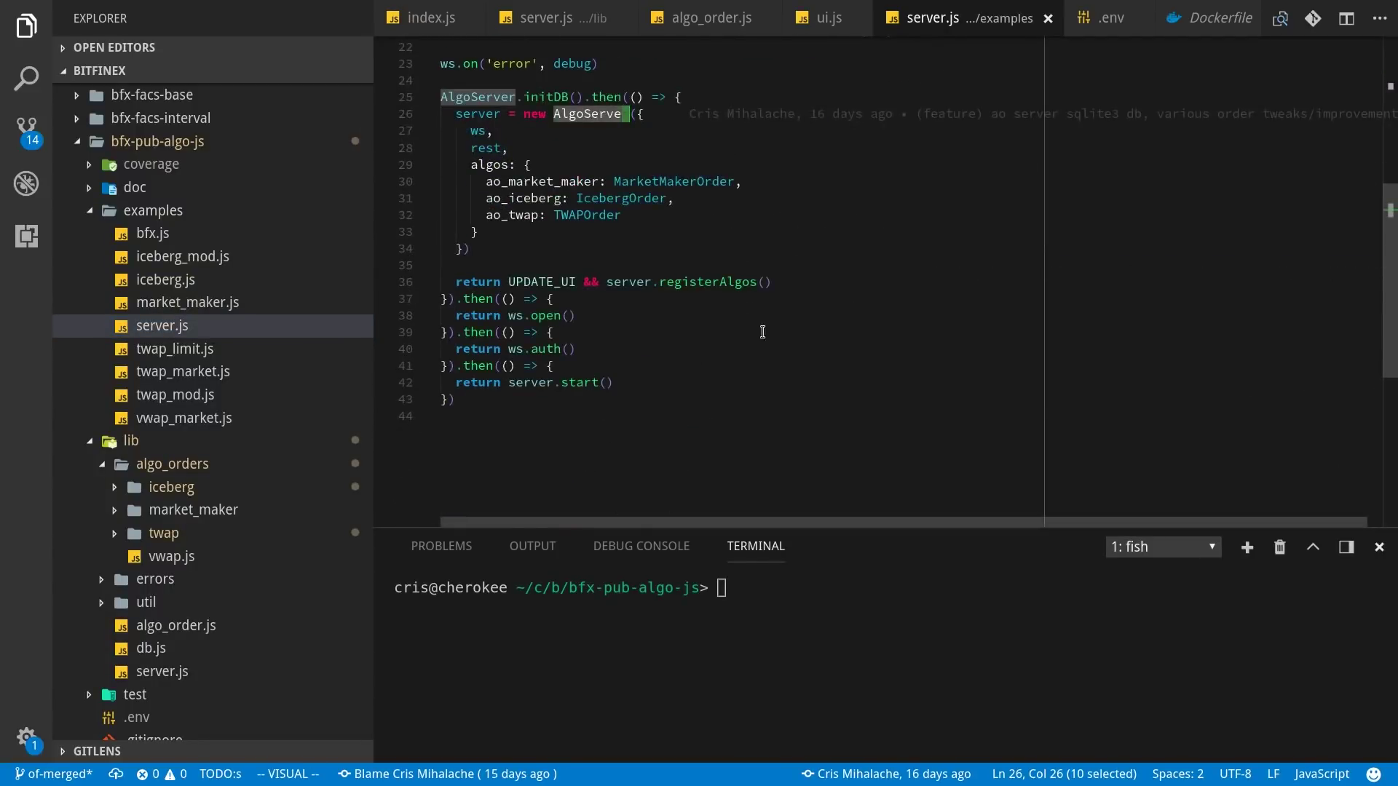
{"action": "scroll", "coordinate": [762, 332], "scroll_direction": "up", "scroll_amount": 7}
{"action": "scroll", "coordinate": [291, 500], "scroll_direction": "down", "scroll_amount": 3}
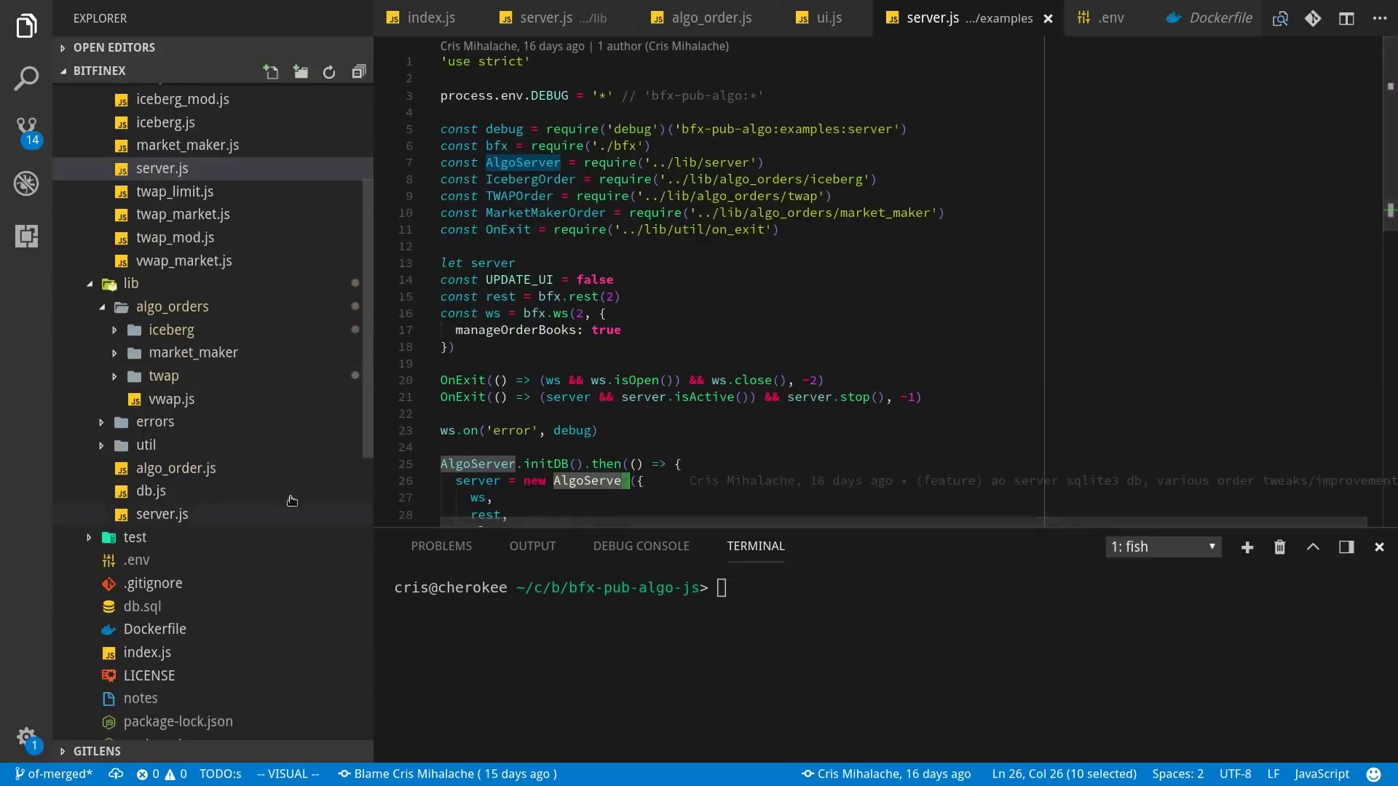
Open .env and review the API key, API secret, WS_URL and REST_URL entries.
{"action": "left_click", "coordinate": [163, 561]}
{"action": "left_click", "coordinate": [510, 78]}
{"action": "left_click", "coordinate": [445, 61]}
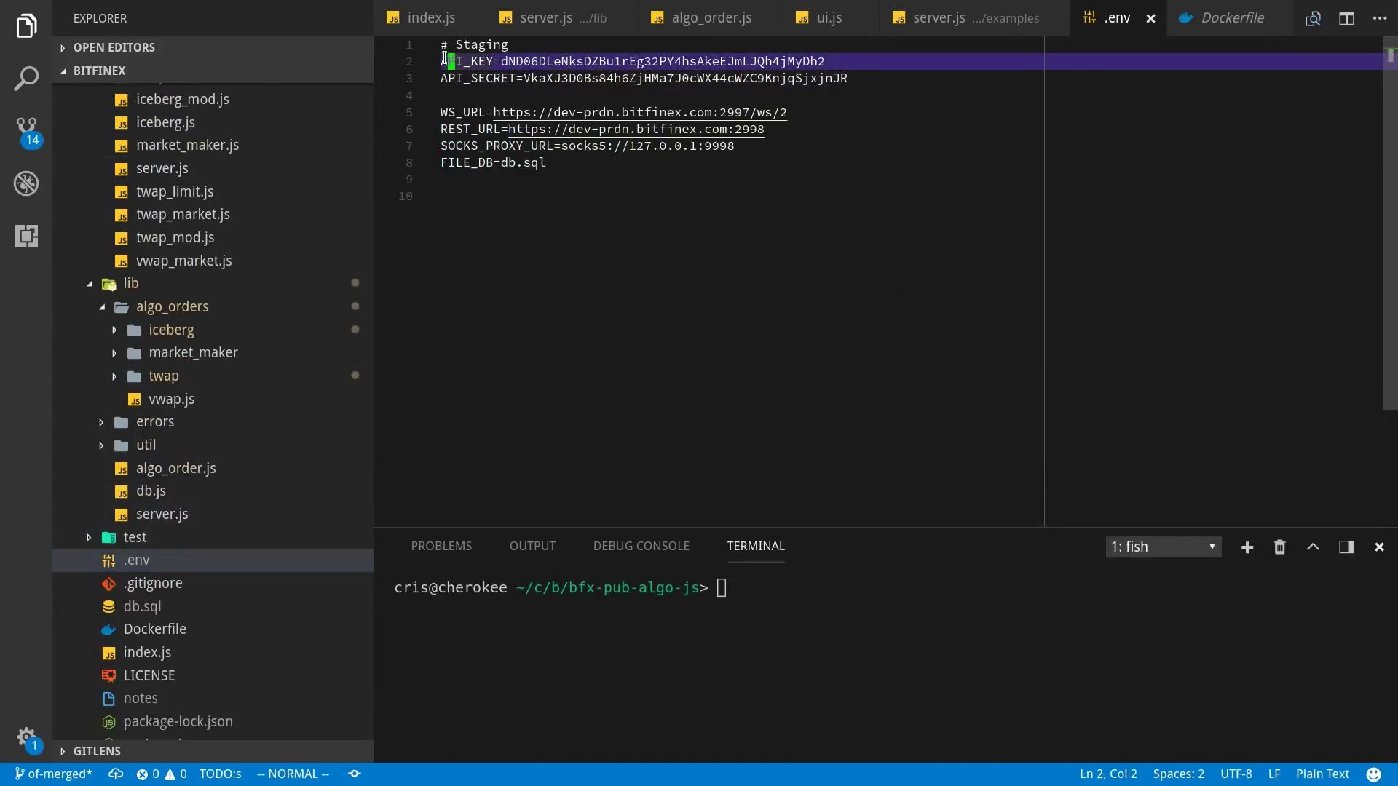
{"action": "double_click", "coordinate": [482, 76]}
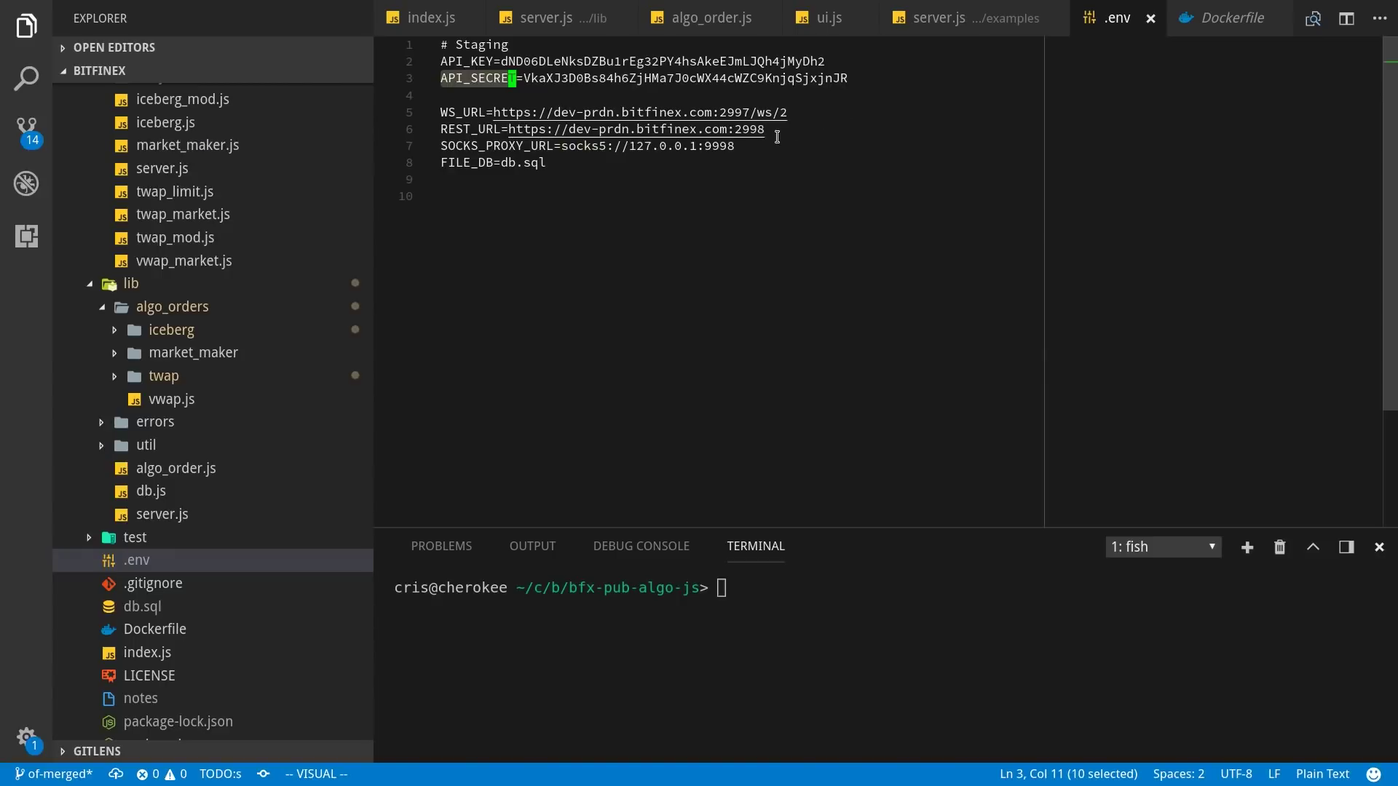
{"action": "left_click_drag", "start_coordinate": [777, 137], "coordinate": [437, 114]}
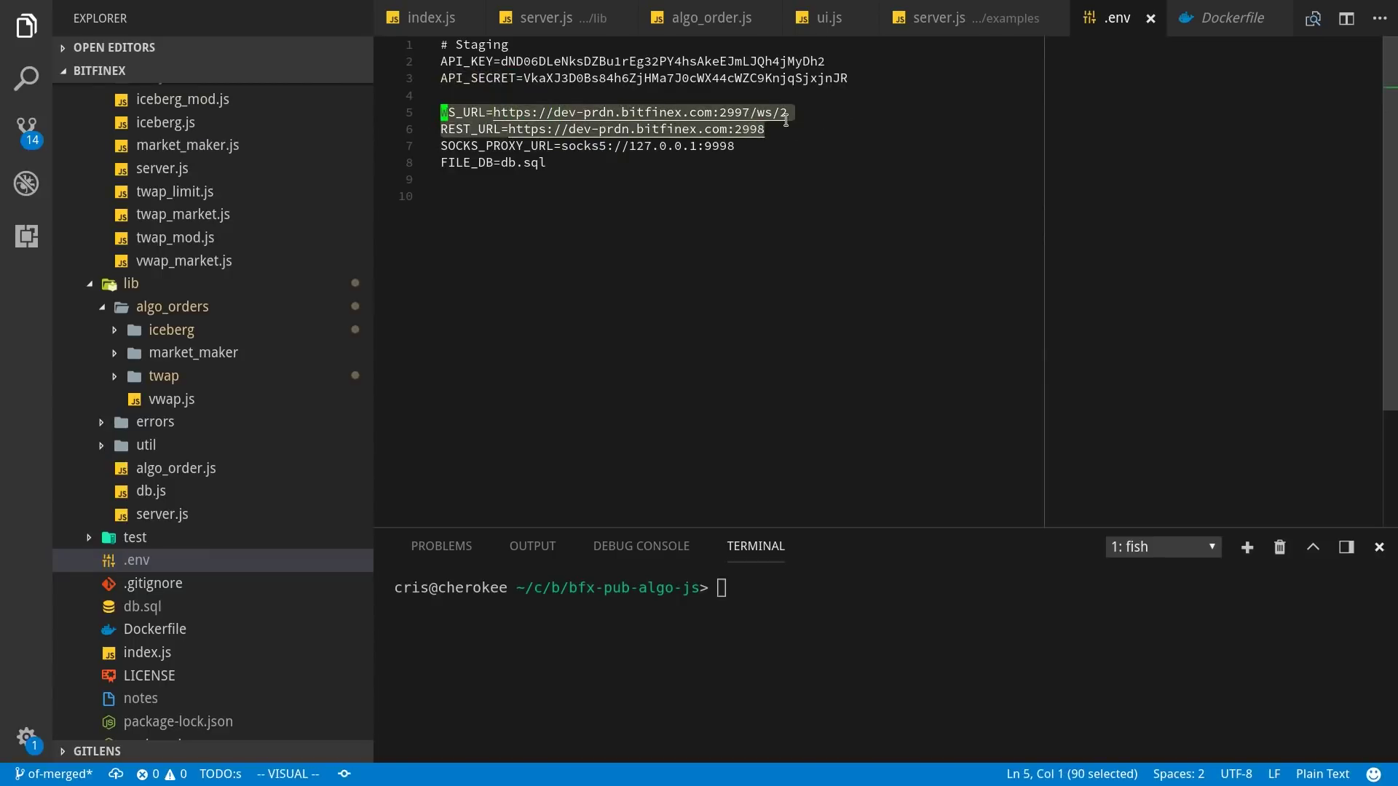
{"action": "left_click", "coordinate": [907, 123]}
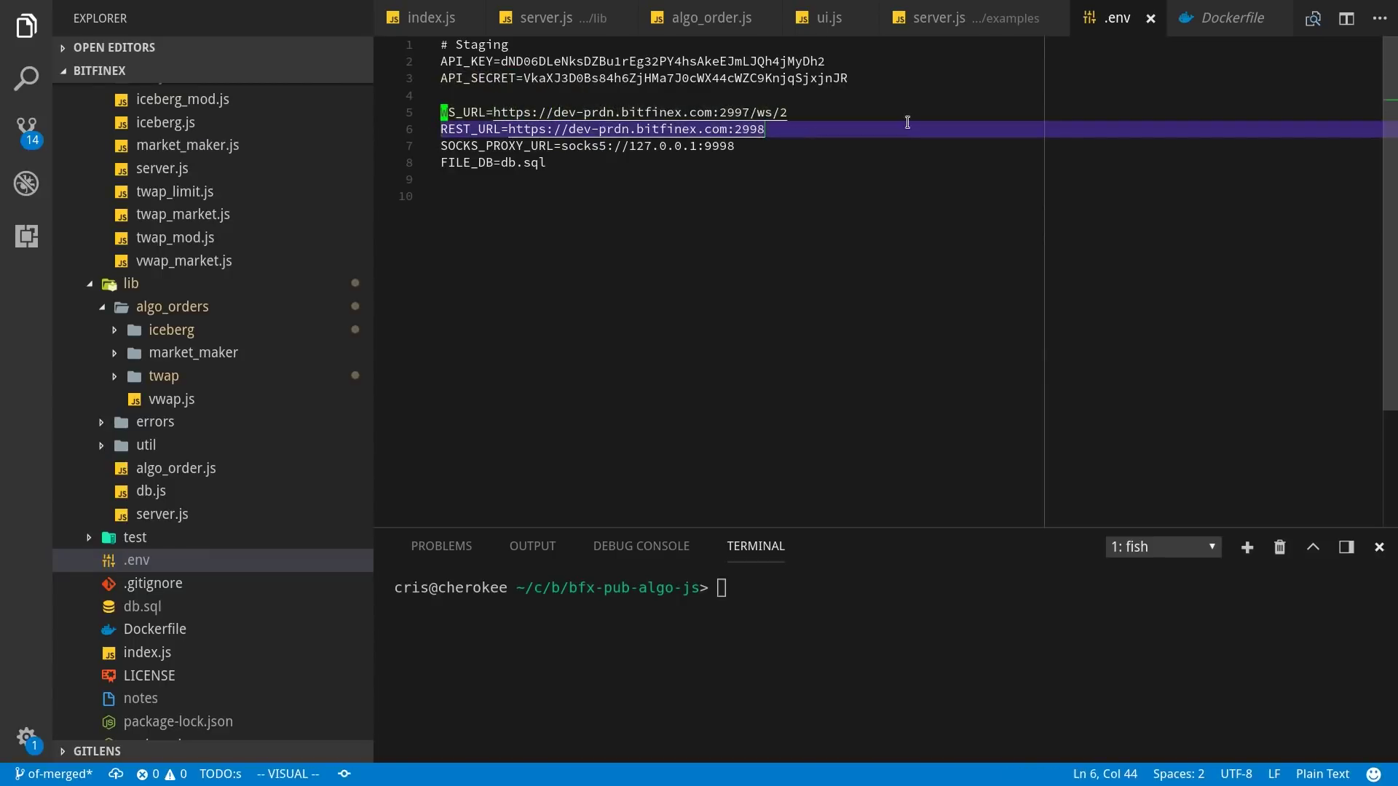
{"action": "left_click", "coordinate": [794, 119]}
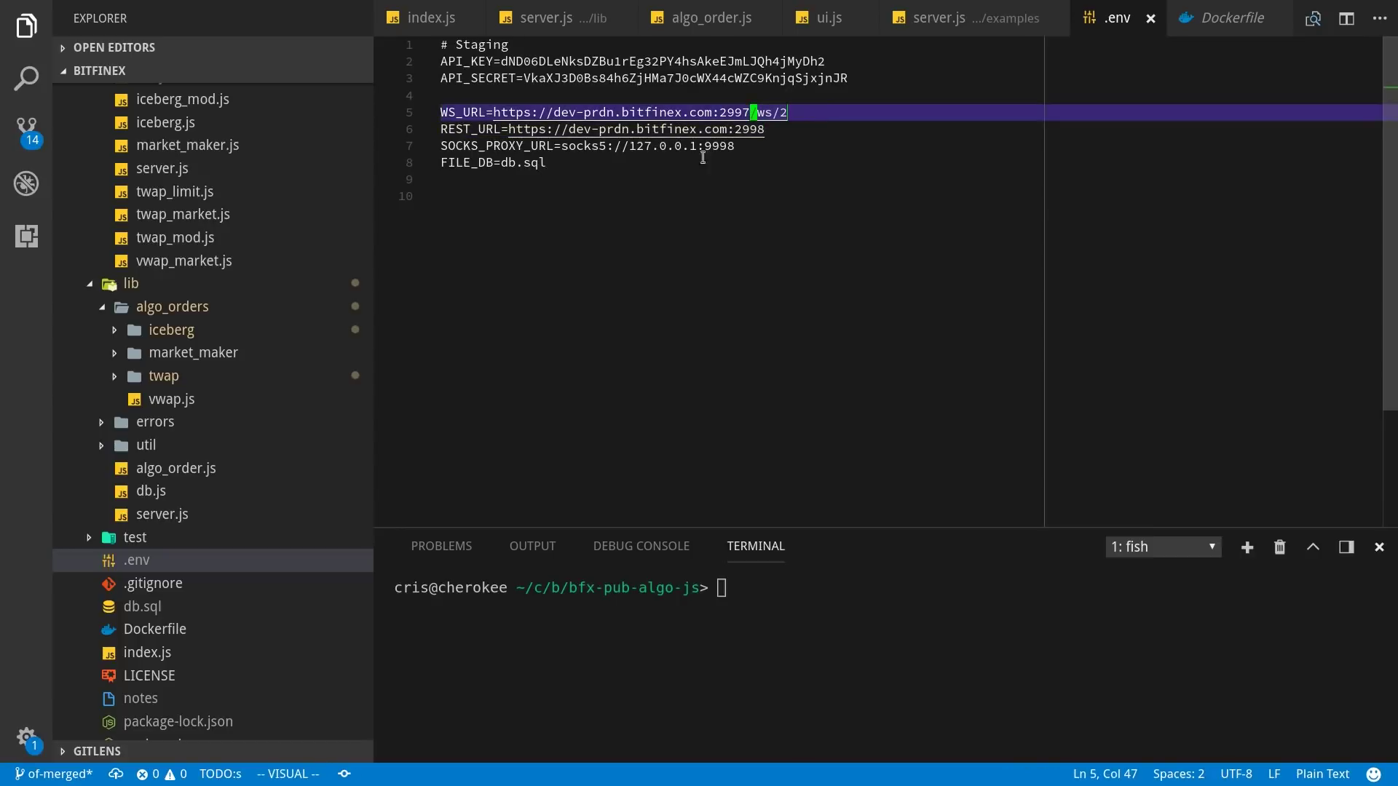
{"action": "left_click", "coordinate": [757, 149]}
{"action": "left_click", "coordinate": [434, 159]}
Inspect the SOCKS_PROXY_URL and FILE_DB=db.sql lines, then make the terminal taller.
{"action": "key", "text": "k"}
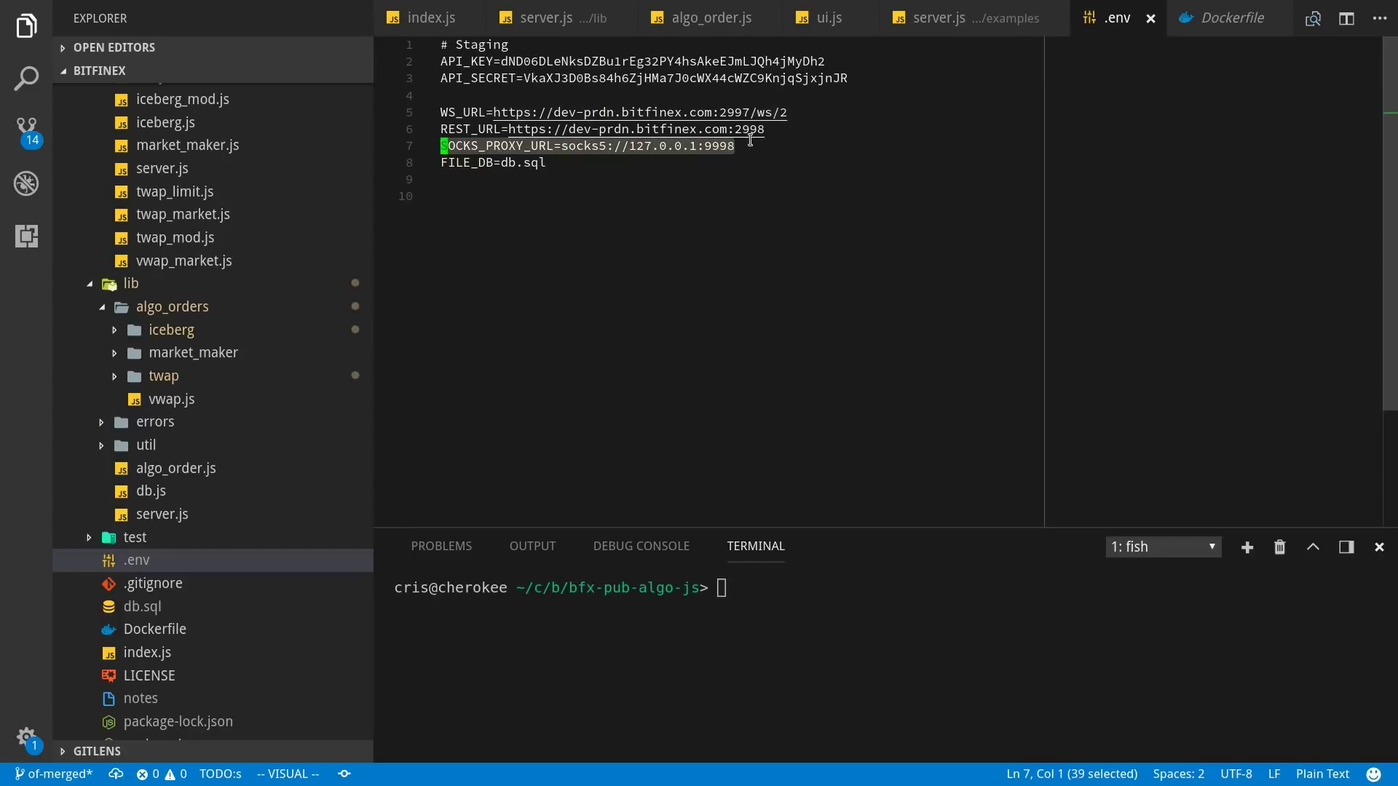
{"action": "left_click", "coordinate": [582, 163]}
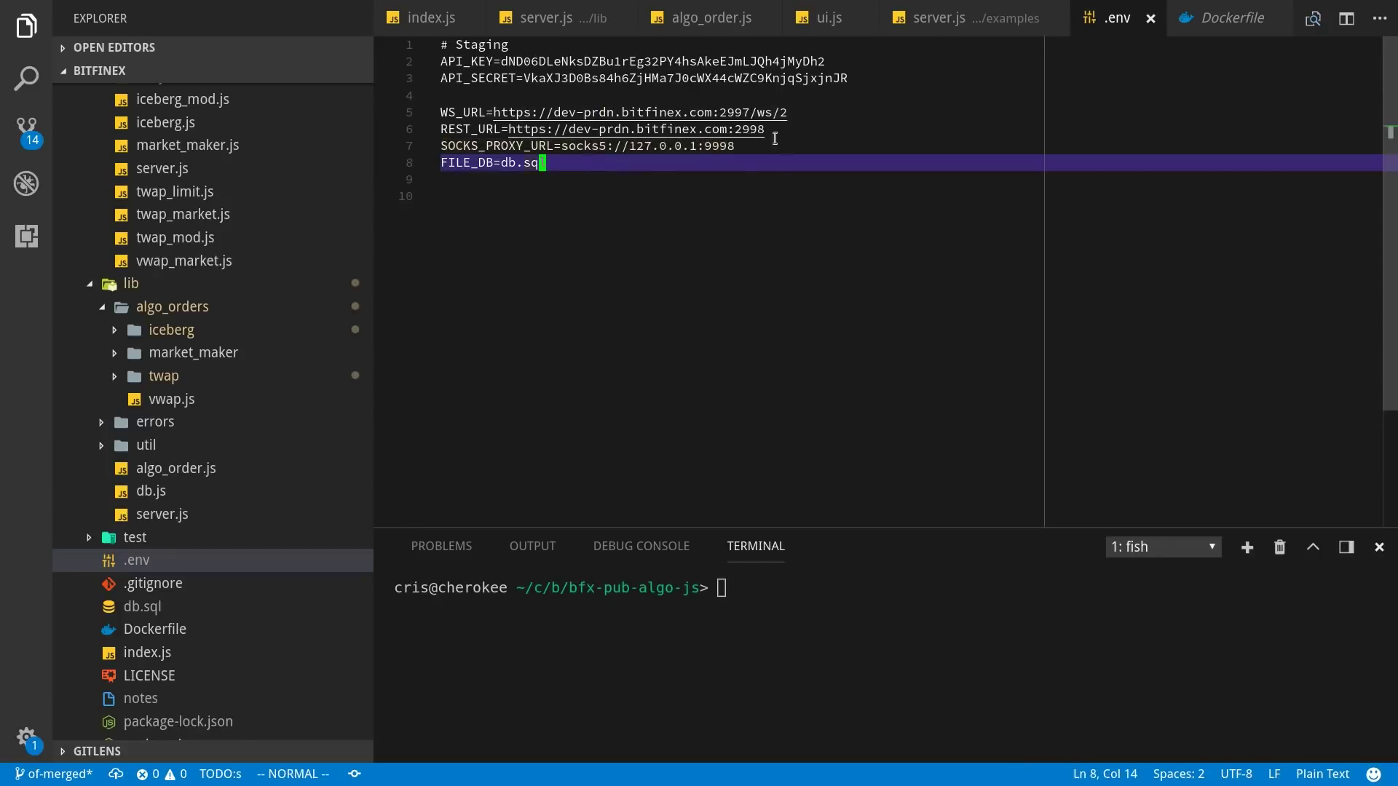
{"action": "double_click", "coordinate": [487, 163]}
{"action": "left_click", "coordinate": [605, 166]}
{"action": "left_click_drag", "start_coordinate": [520, 165], "coordinate": [547, 163]}
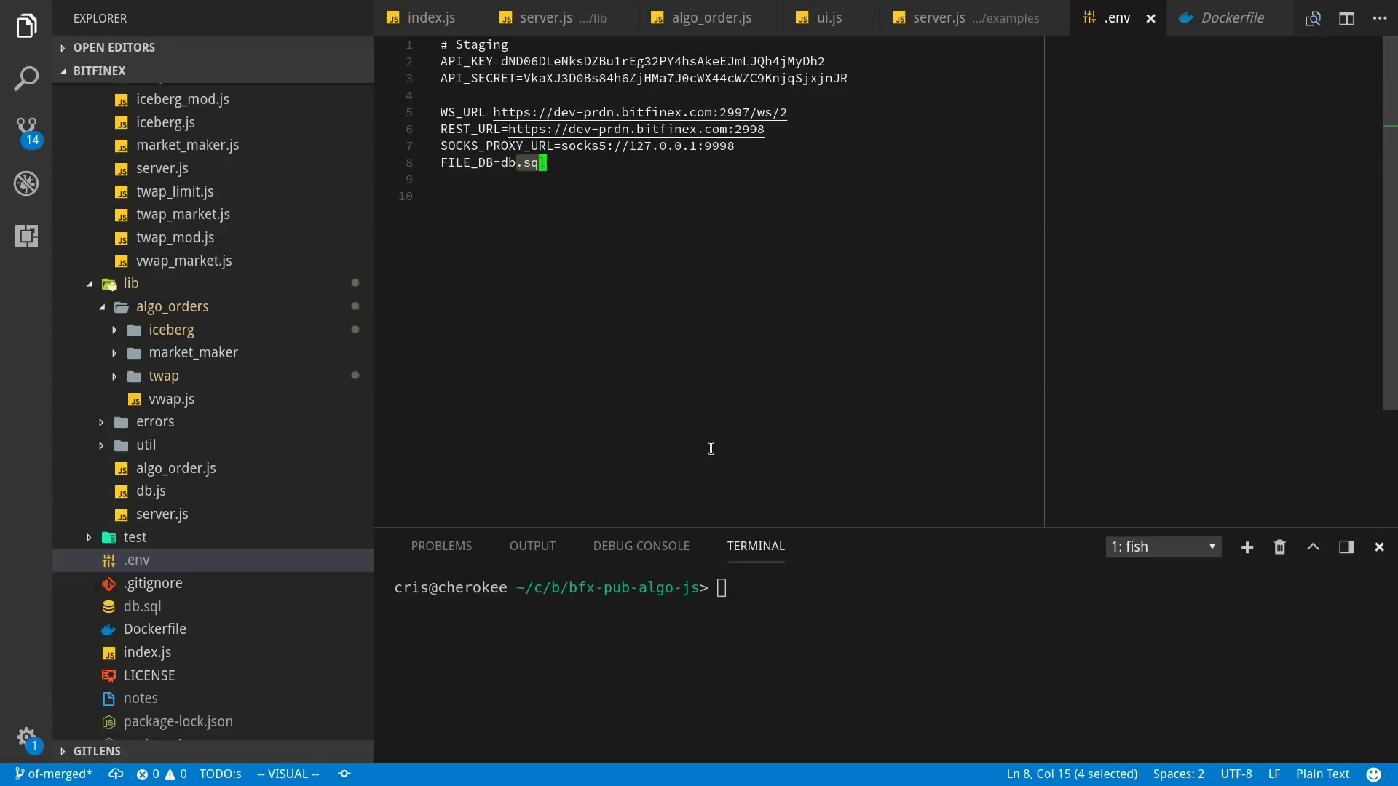
{"action": "left_click_drag", "start_coordinate": [825, 528], "coordinate": [826, 324]}
{"action": "left_click", "coordinate": [571, 233]}
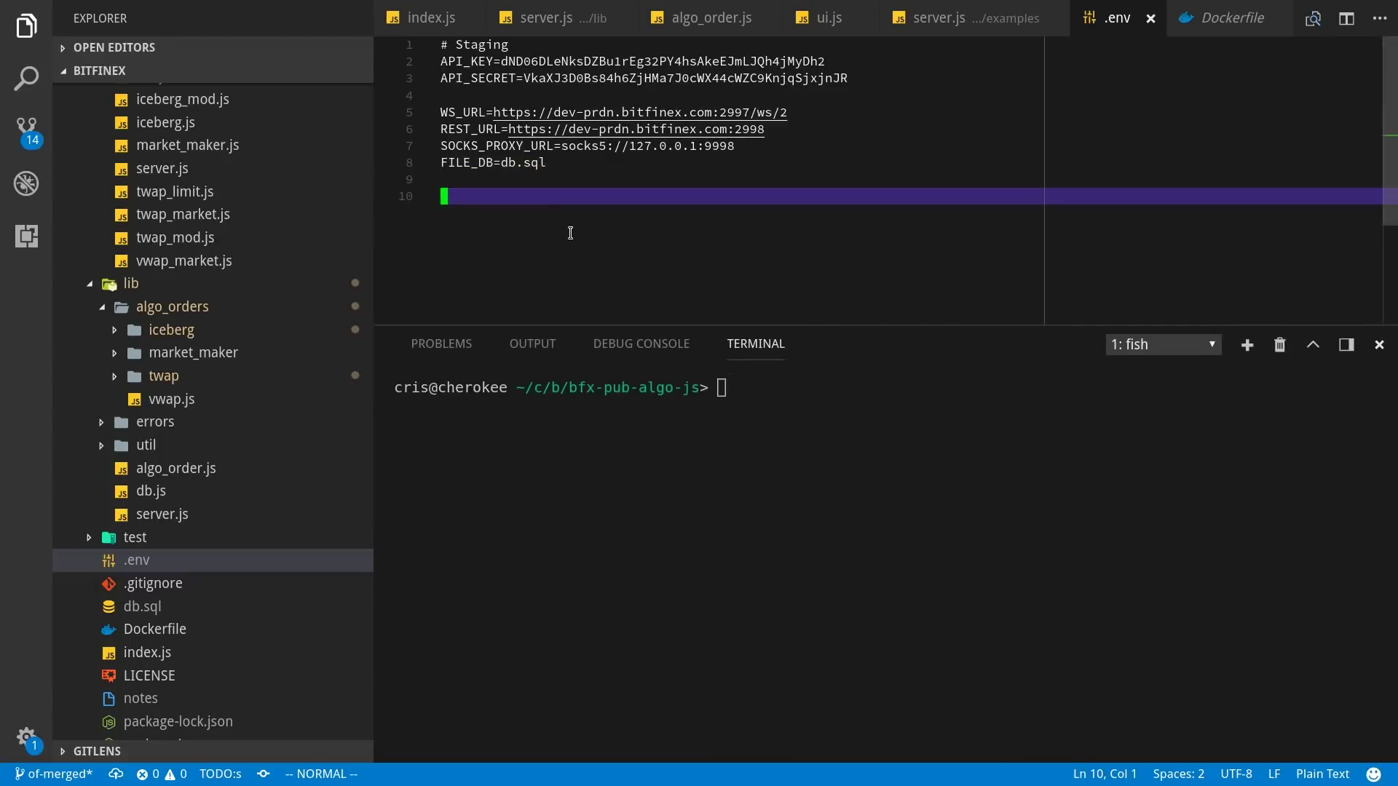
Run node examples/server.js in the terminal to start the algo server.
{"action": "left_click", "coordinate": [808, 462]}
{"action": "type", "text": "node examples/server.js"}
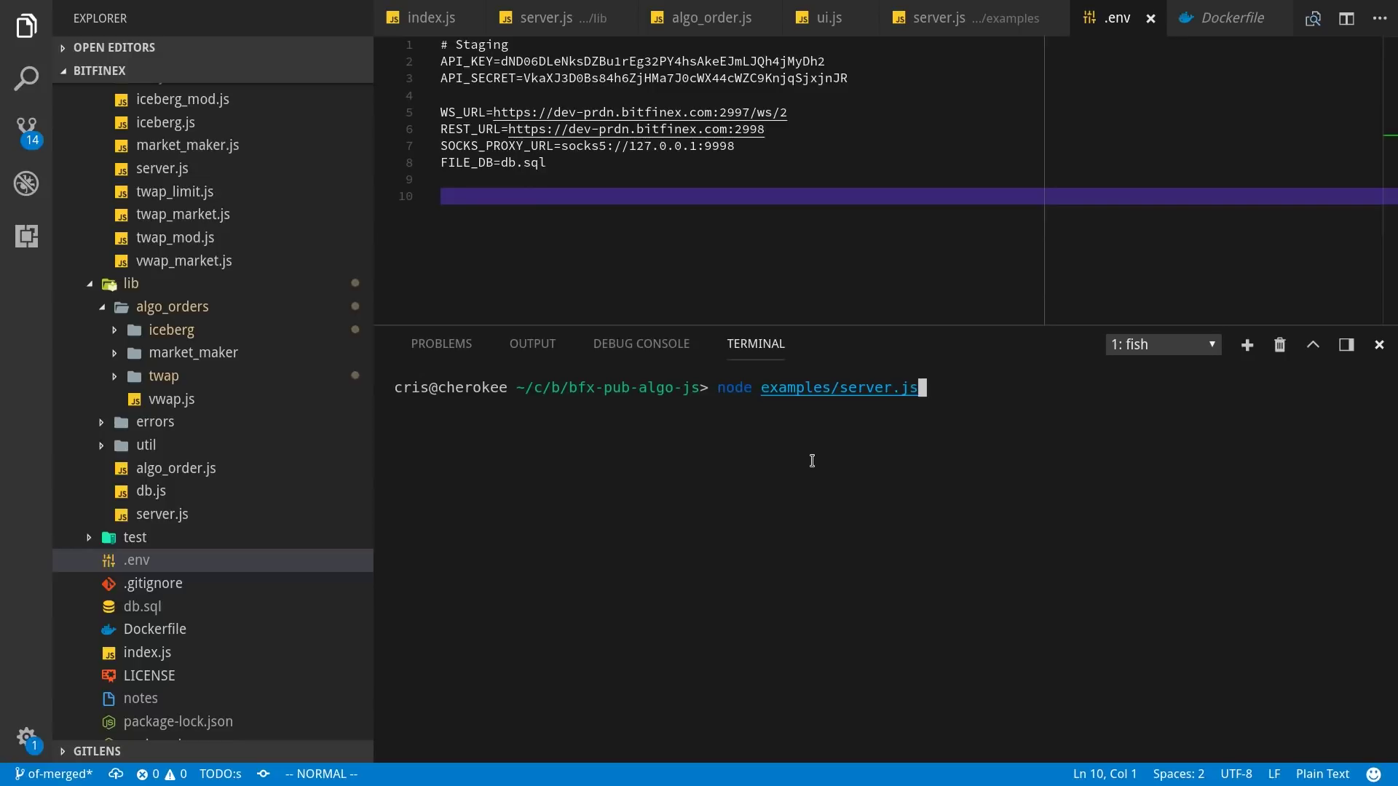
{"action": "key", "text": "Return"}
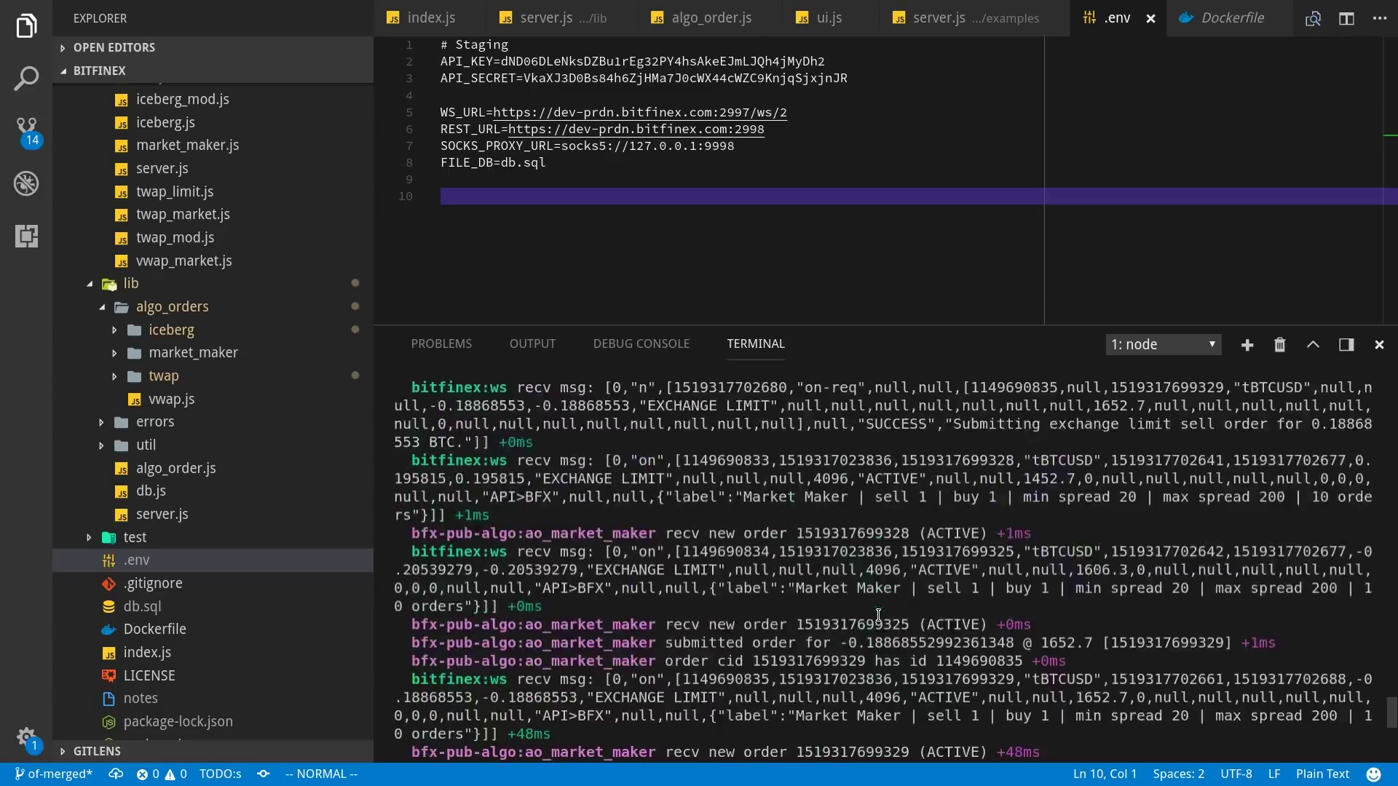
Highlight the ao_market_maker and ao_iceberg log tags, then switch to the Bitfinex page.
{"action": "double_click", "coordinate": [614, 538]}
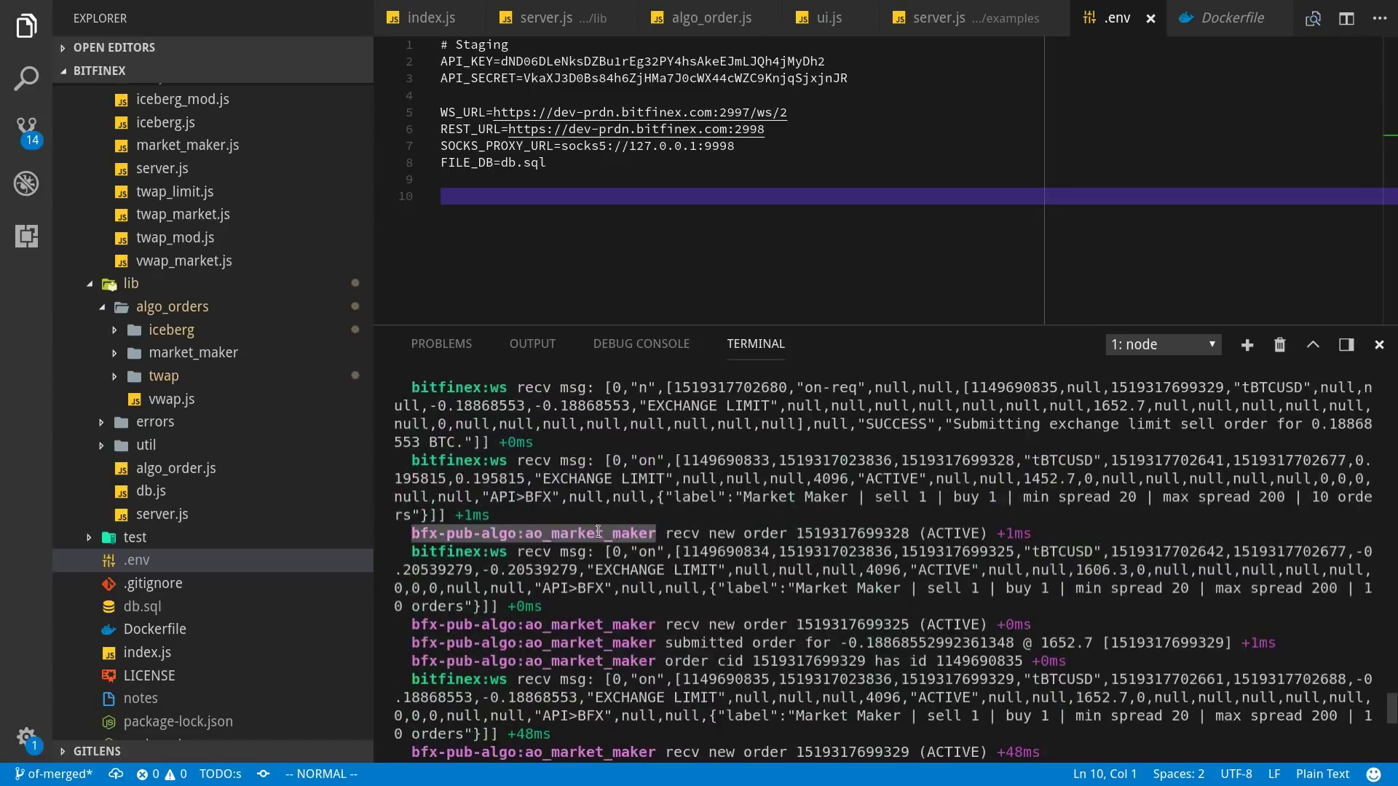
{"action": "scroll", "coordinate": [599, 532], "scroll_direction": "up", "scroll_amount": 10}
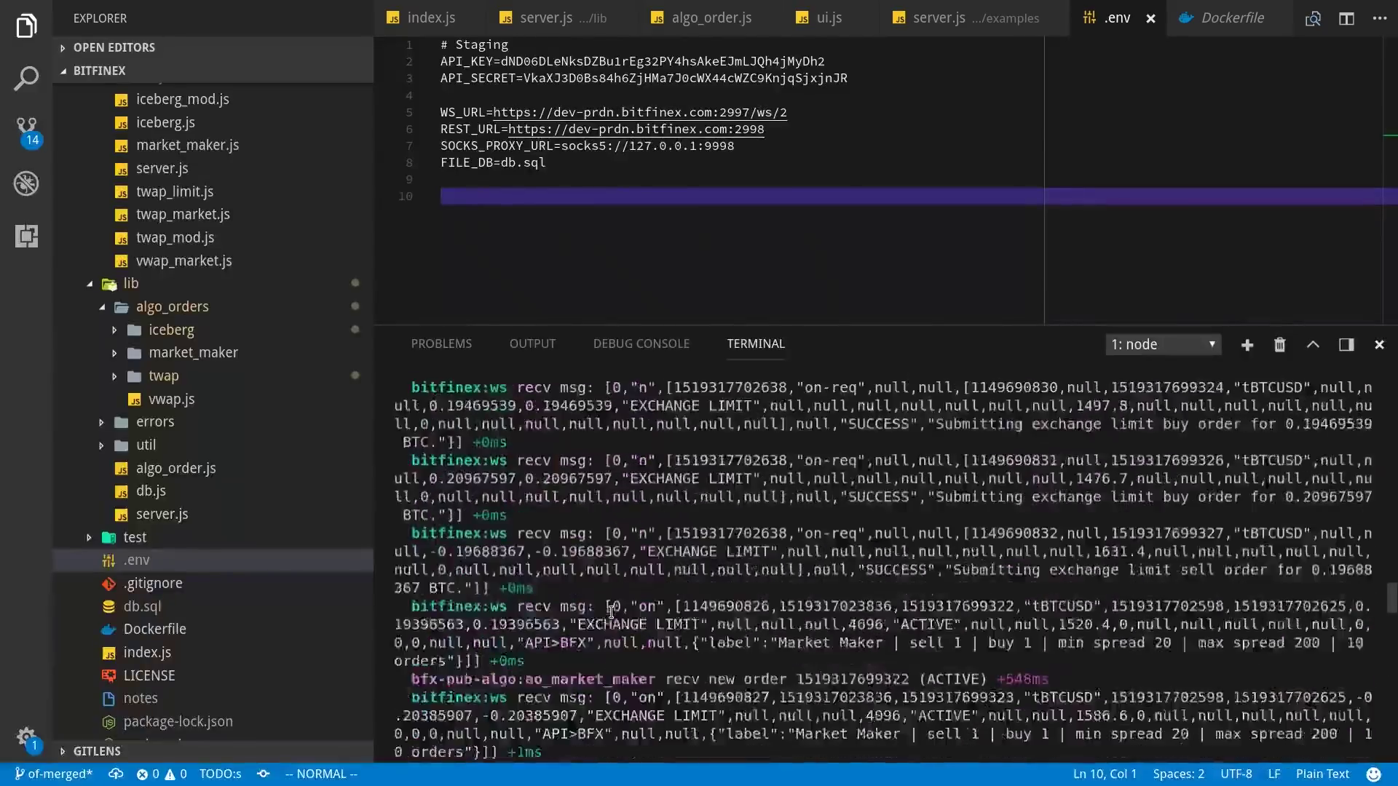
{"action": "scroll", "coordinate": [612, 612], "scroll_direction": "up", "scroll_amount": 6}
{"action": "double_click", "coordinate": [594, 624]}
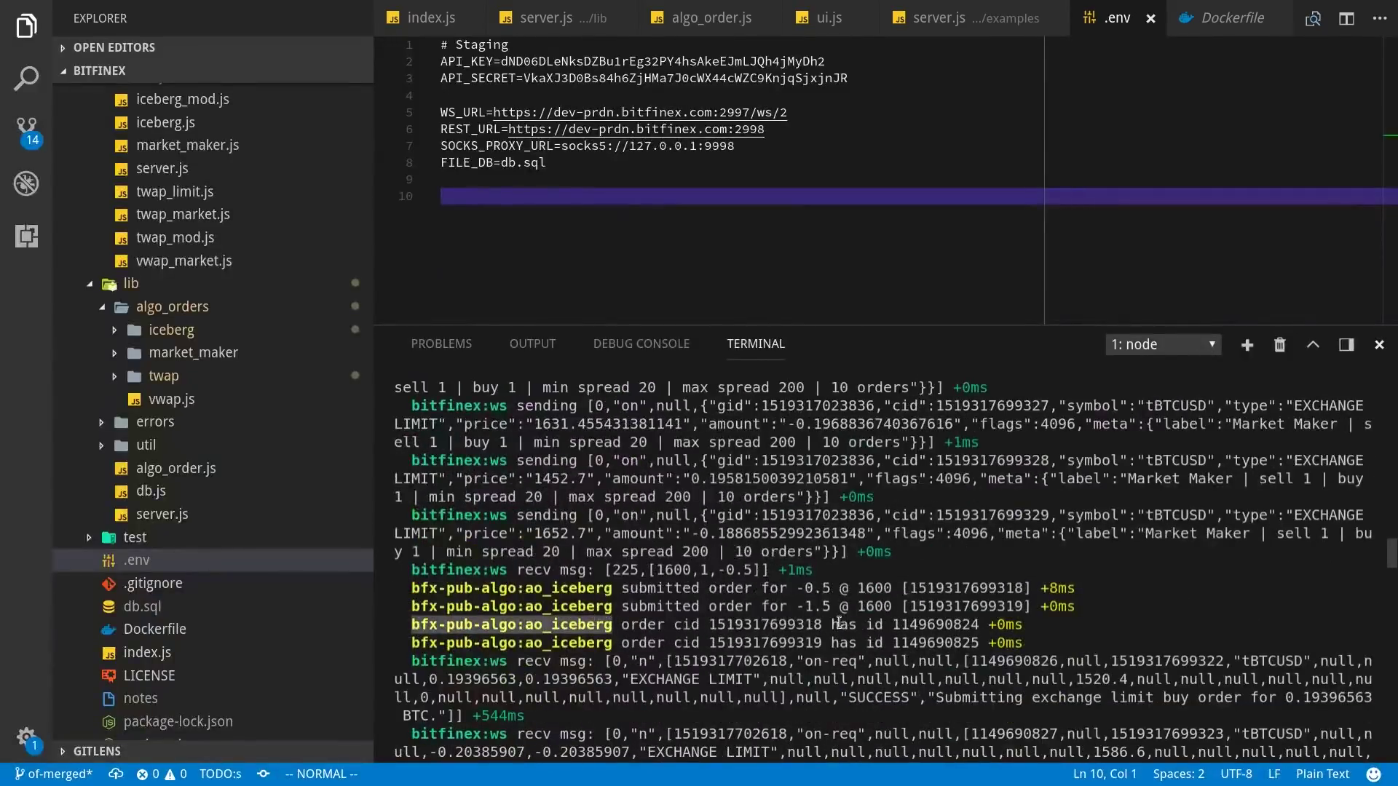
{"action": "key", "text": "ctrl+alt+Up"}
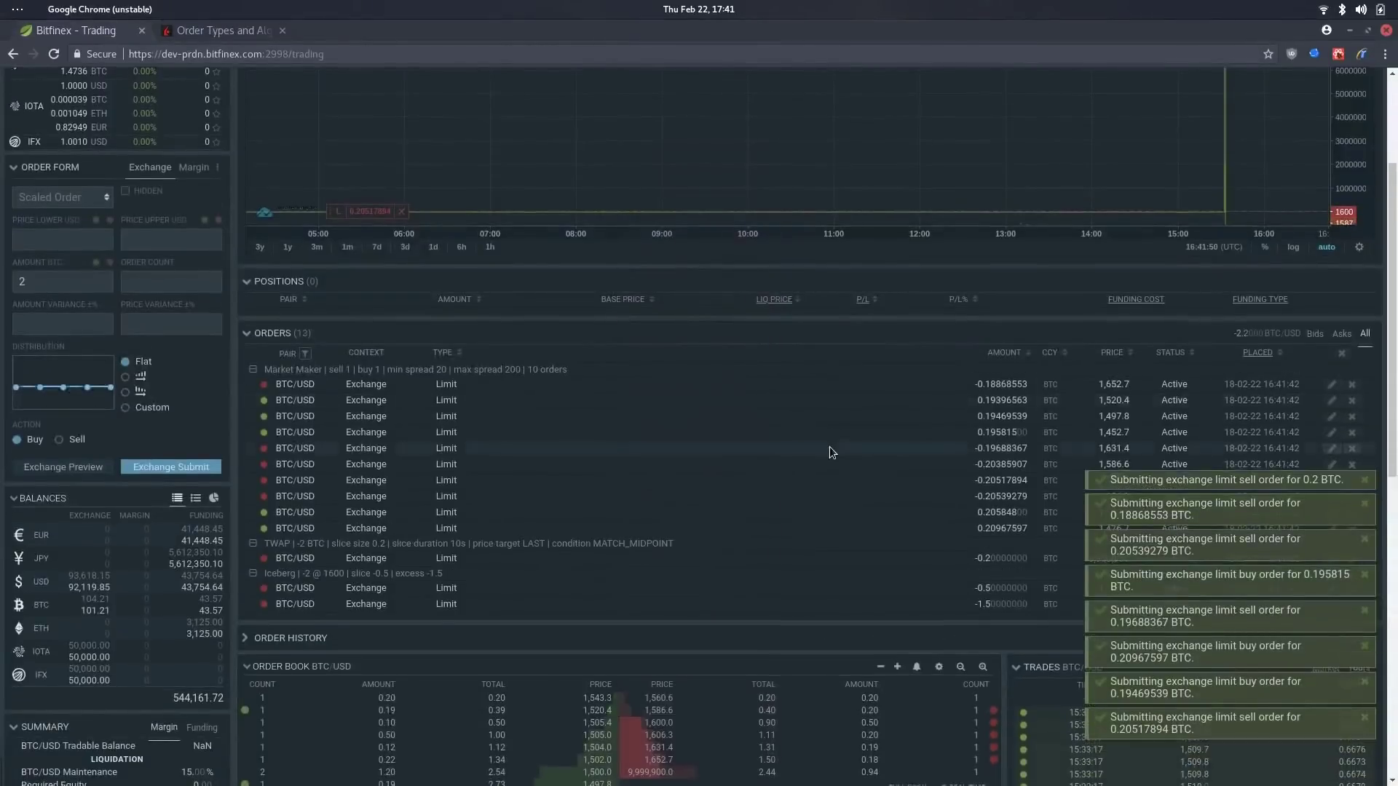
Scroll to the Orders panel listing the restored Market Maker, TWAP and Iceberg orders.
{"action": "scroll", "coordinate": [829, 452], "scroll_direction": "down", "scroll_amount": 2}
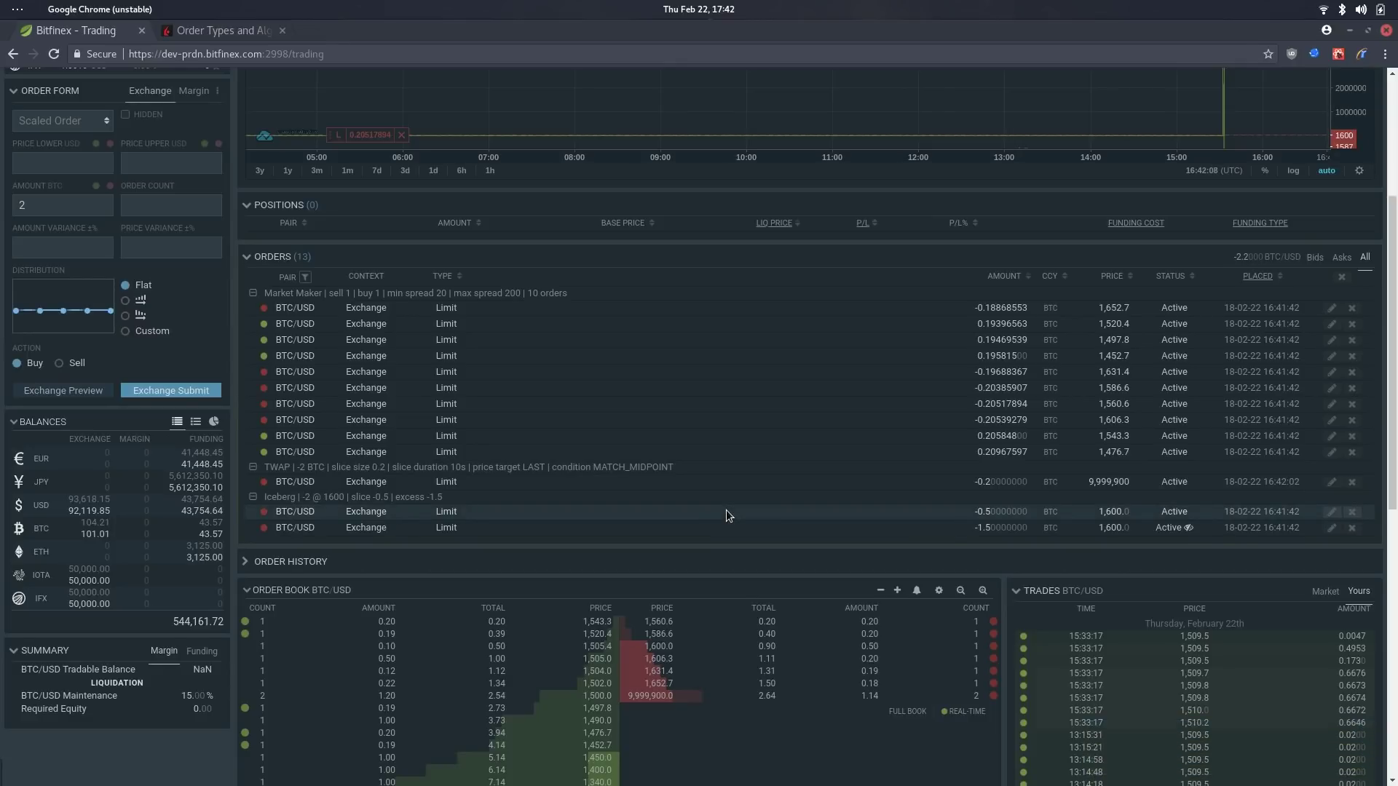
Glance at the algo server's order log in VS Code, then return to Bitfinex.
{"action": "key", "text": "ctrl+alt+Down"}
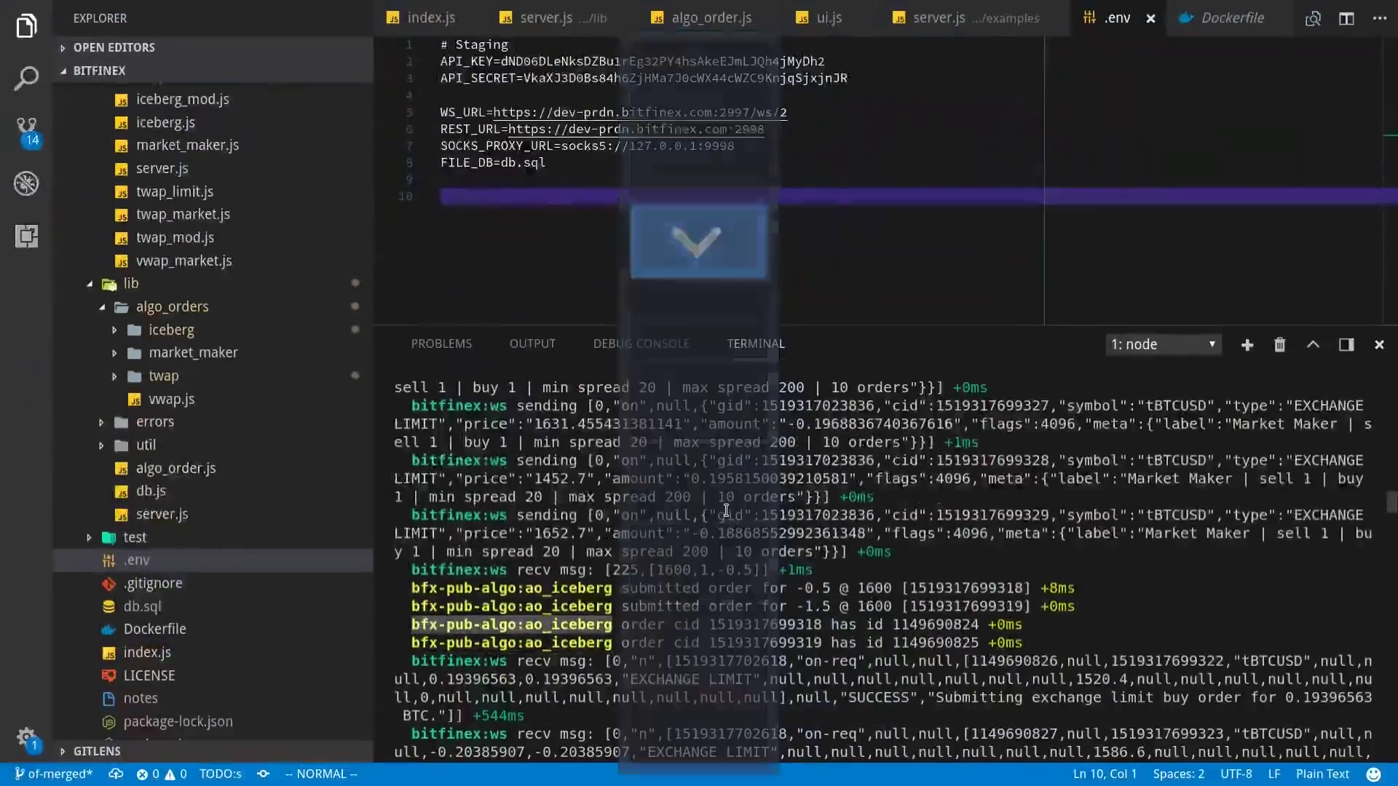
{"action": "key", "text": "ctrl+alt+Up"}
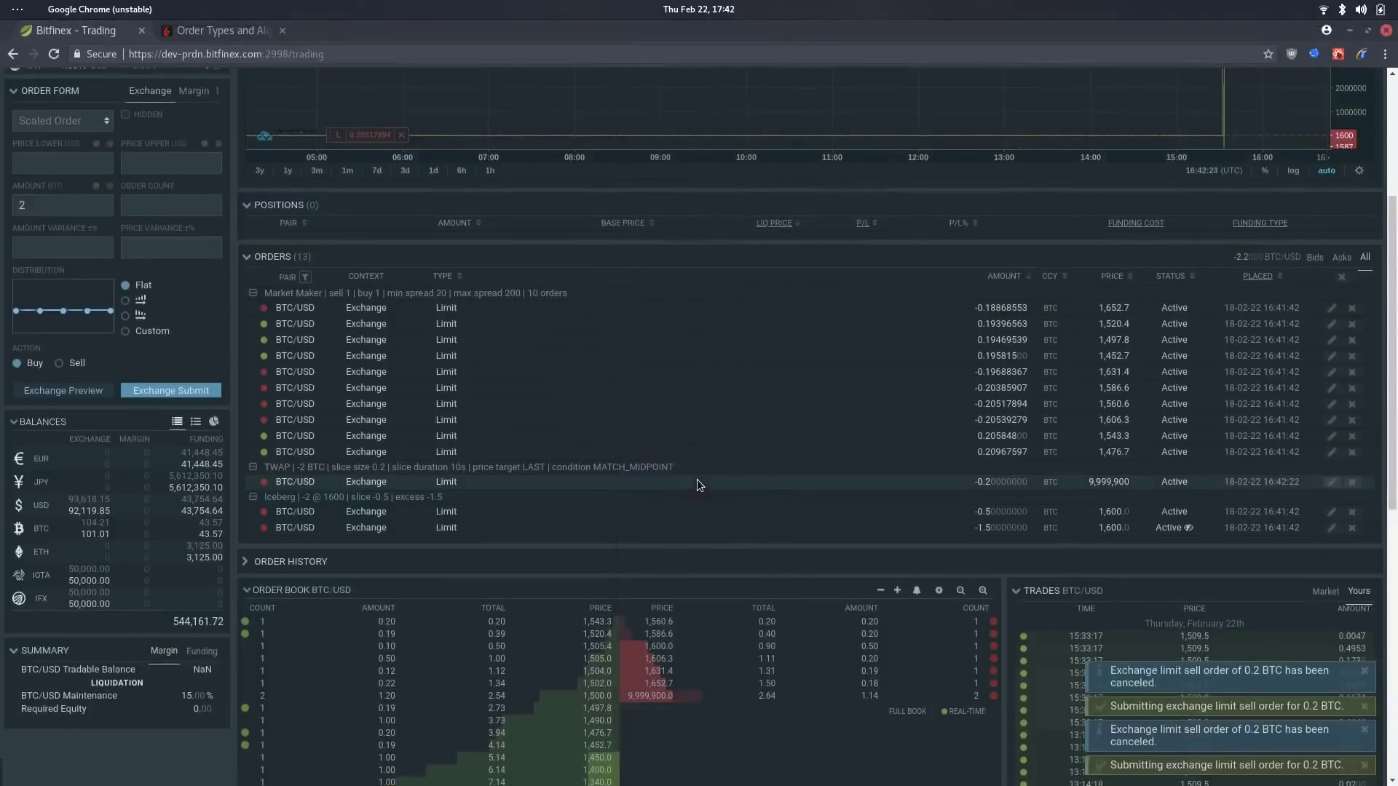
{"action": "scroll", "coordinate": [697, 484], "scroll_direction": "up", "scroll_amount": 3}
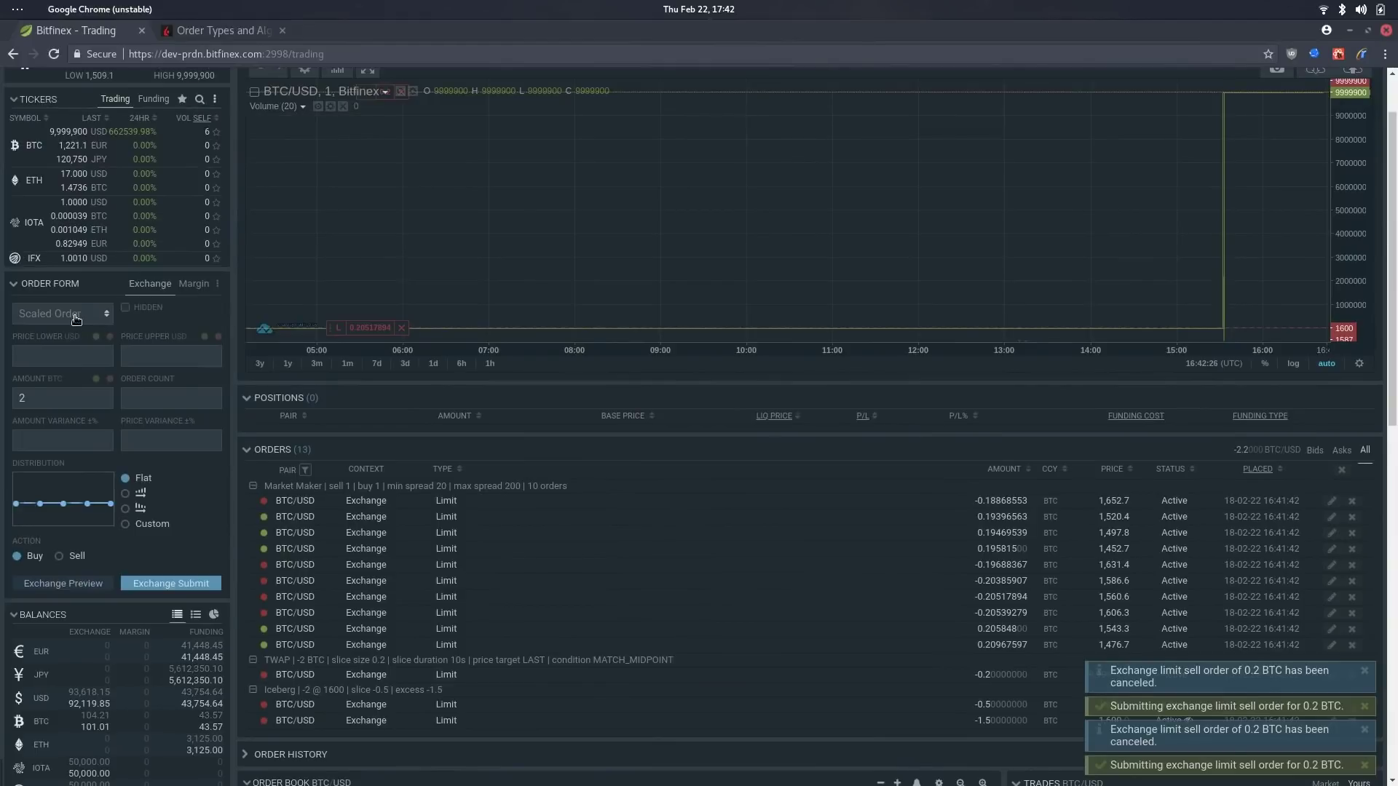
{"action": "left_click", "coordinate": [75, 314]}
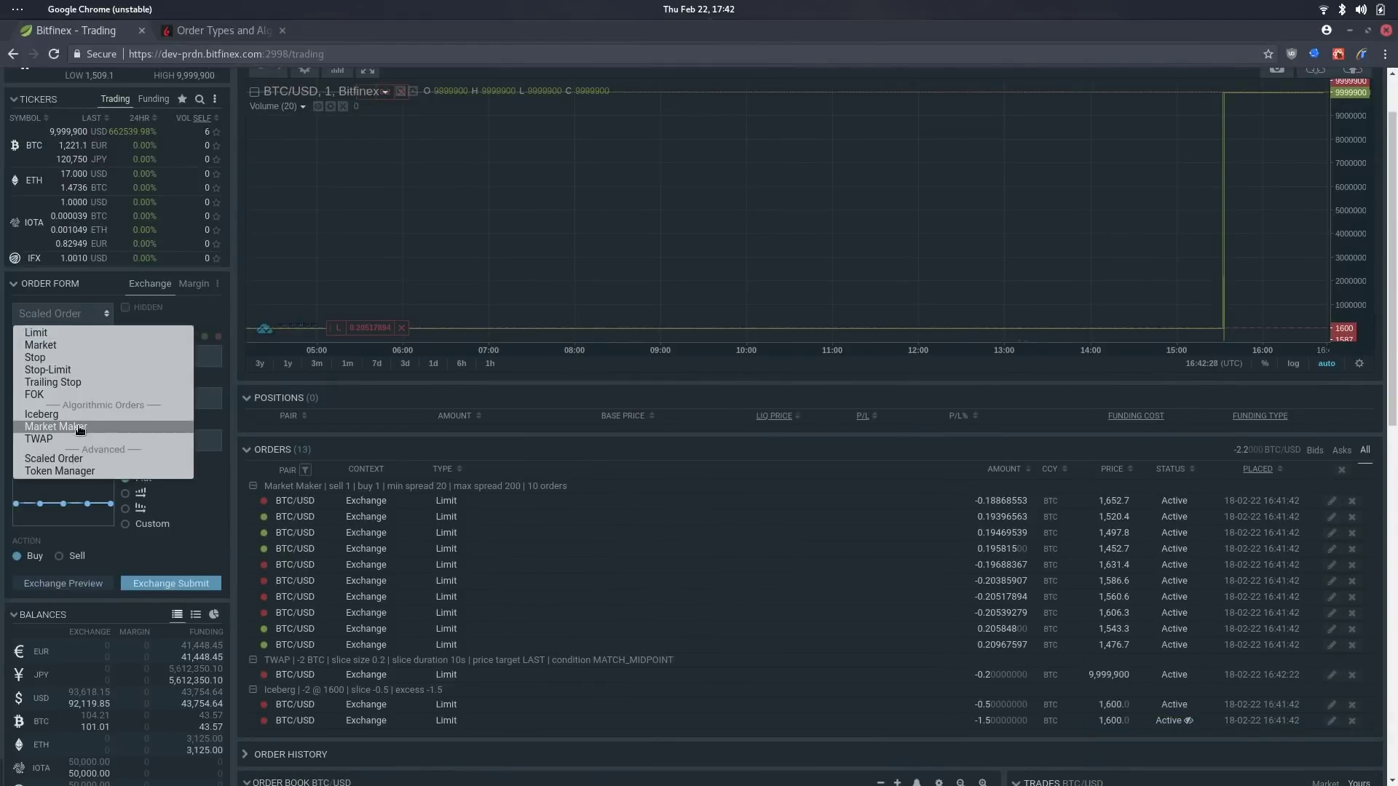
{"action": "left_click", "coordinate": [237, 526]}
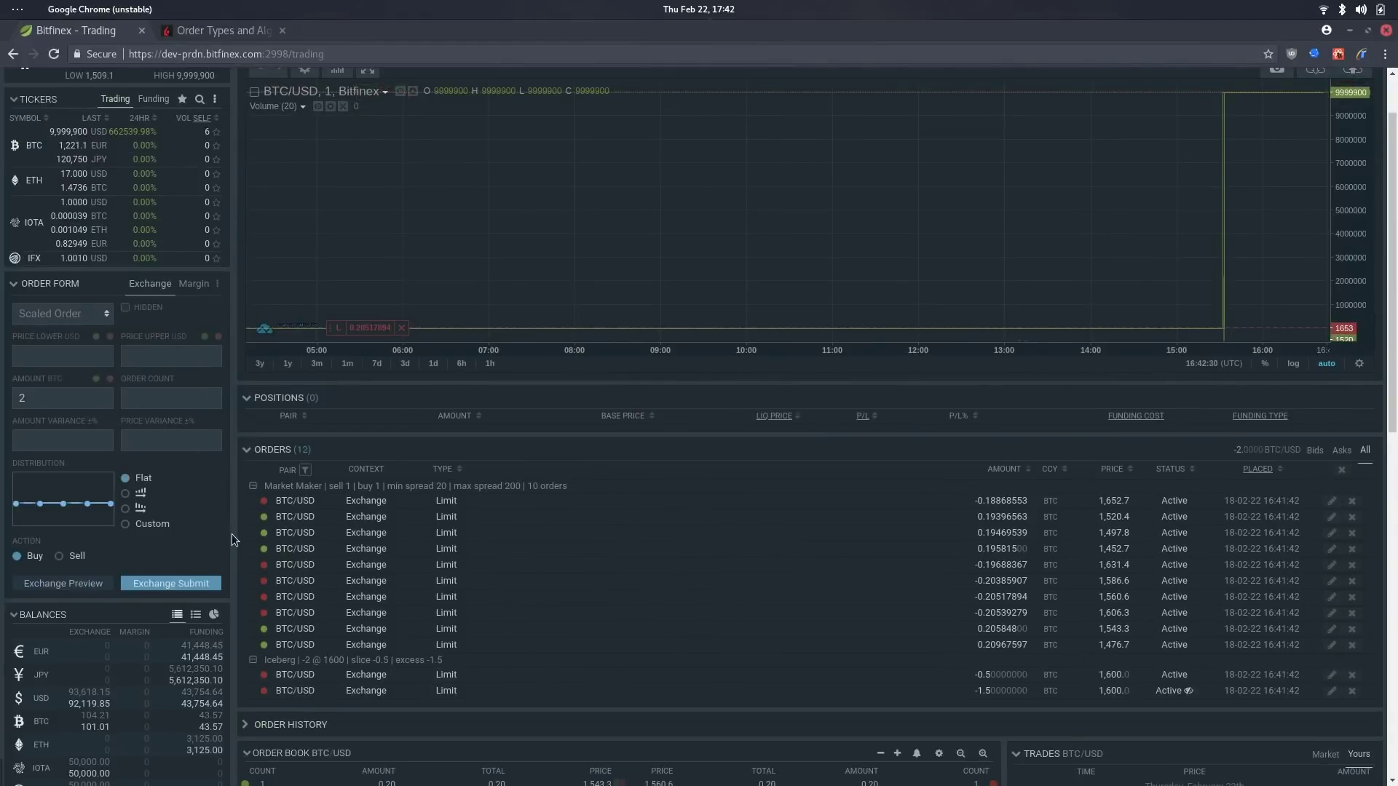
{"action": "scroll", "coordinate": [232, 534], "scroll_direction": "down", "scroll_amount": 2}
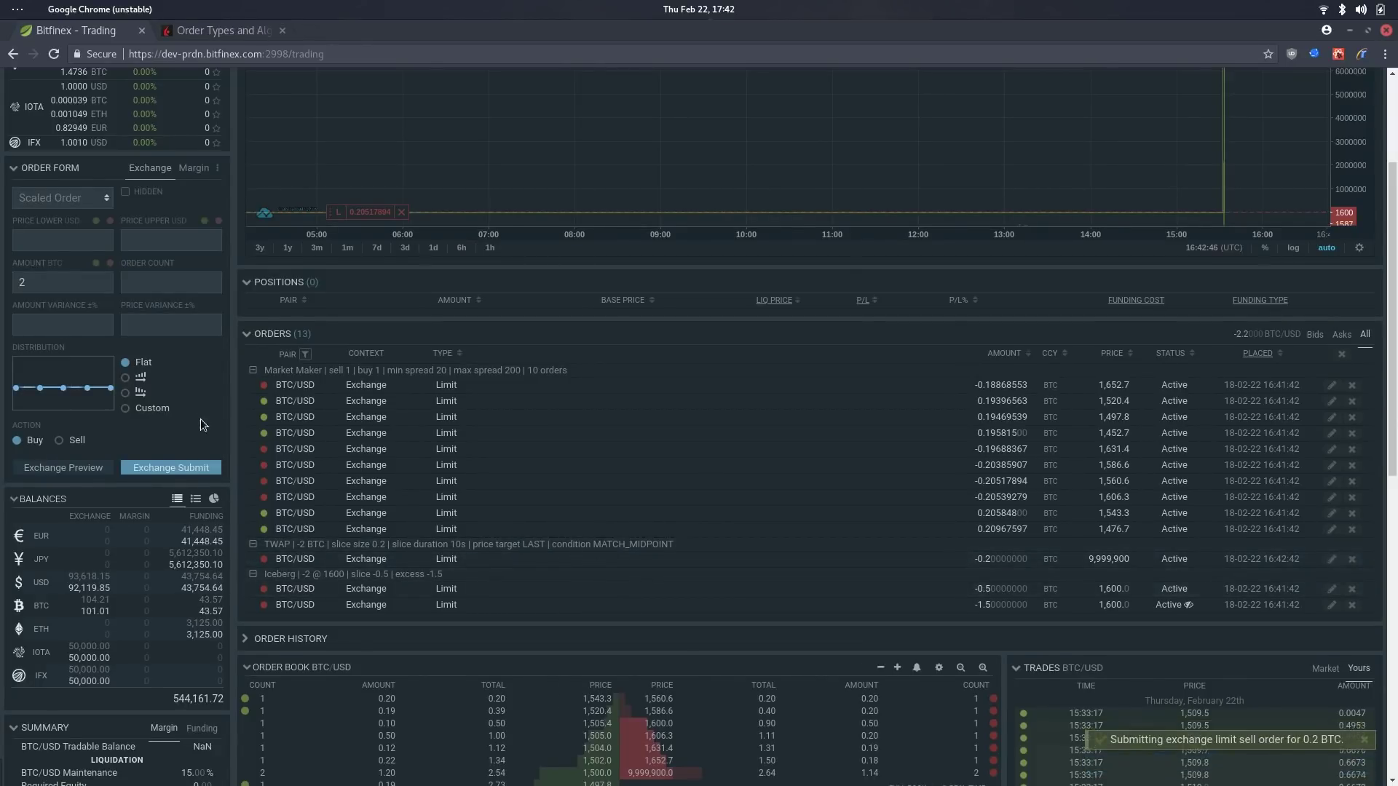
{"action": "scroll", "coordinate": [200, 418], "scroll_direction": "up", "scroll_amount": 3}
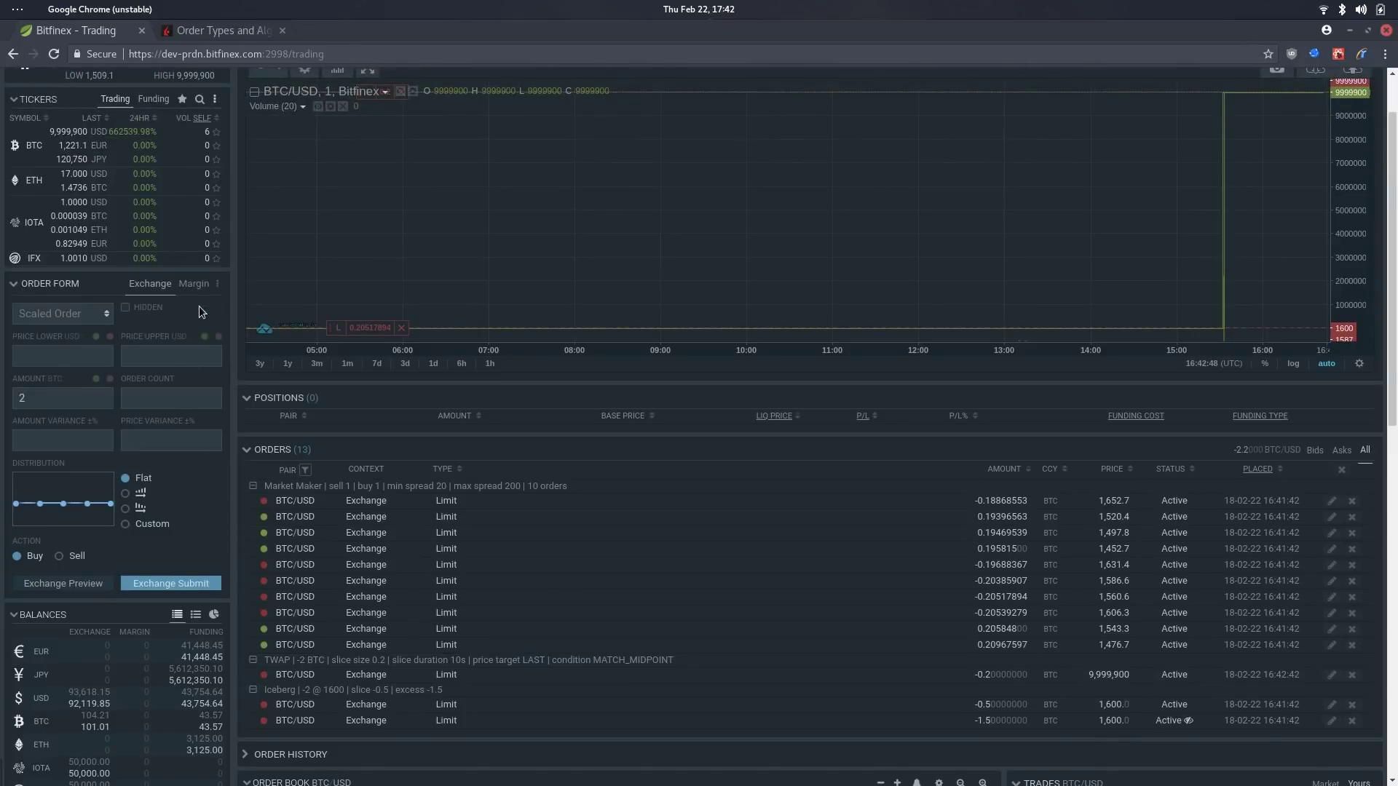